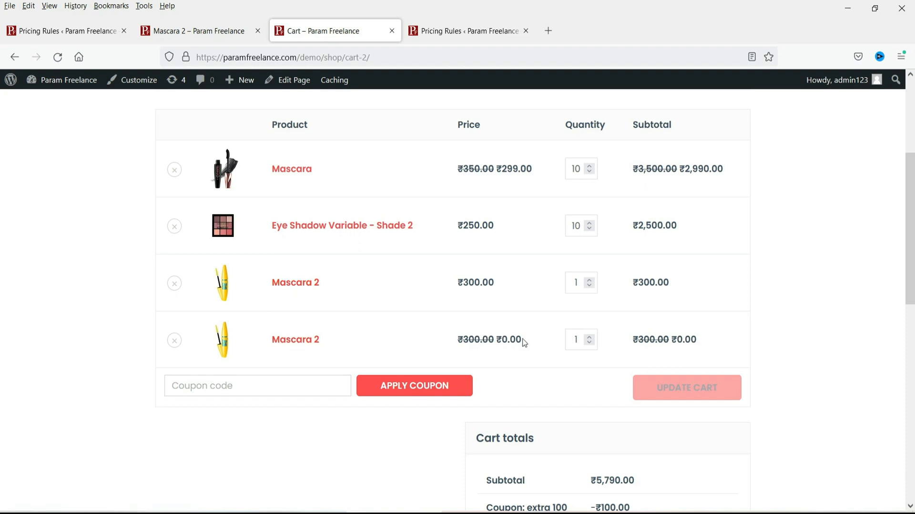
Set the paid Mascara 2 item's quantity to 2, update the cart, and check the extra 100 coupon in the cart totals
{"action": "left_click", "coordinate": [590, 280]}
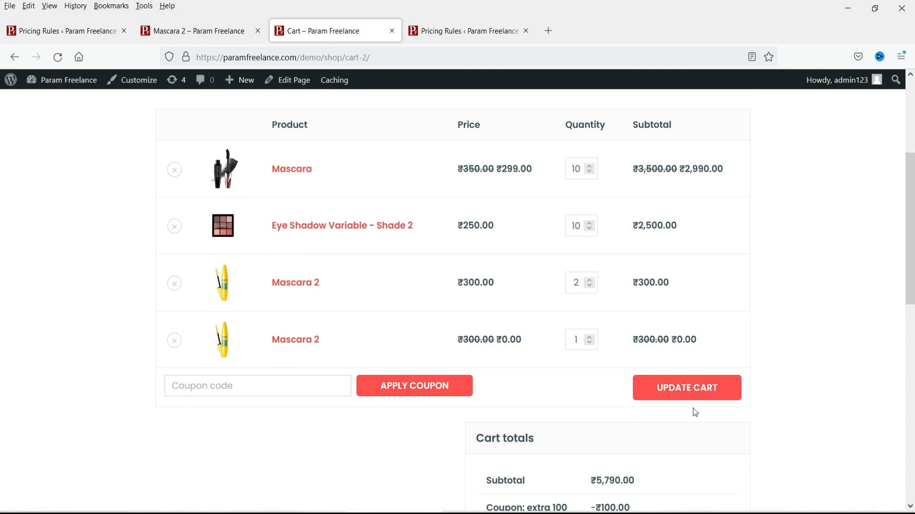
{"action": "left_click", "coordinate": [702, 390]}
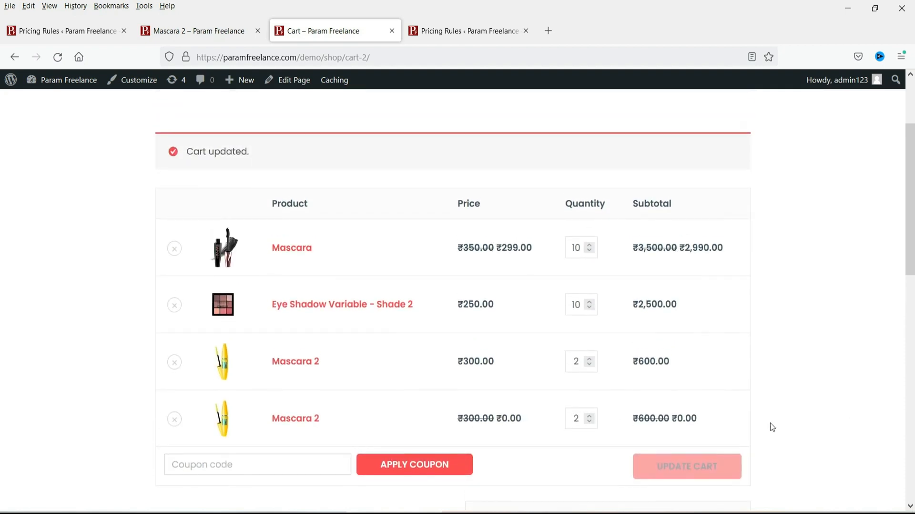
{"action": "key", "text": "ctrl+Tab"}
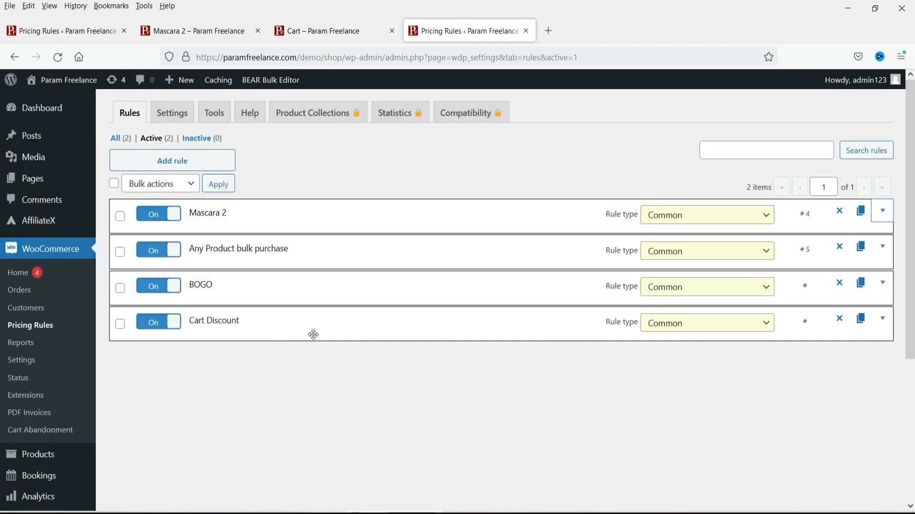
{"action": "key", "text": "ctrl+shift+Tab"}
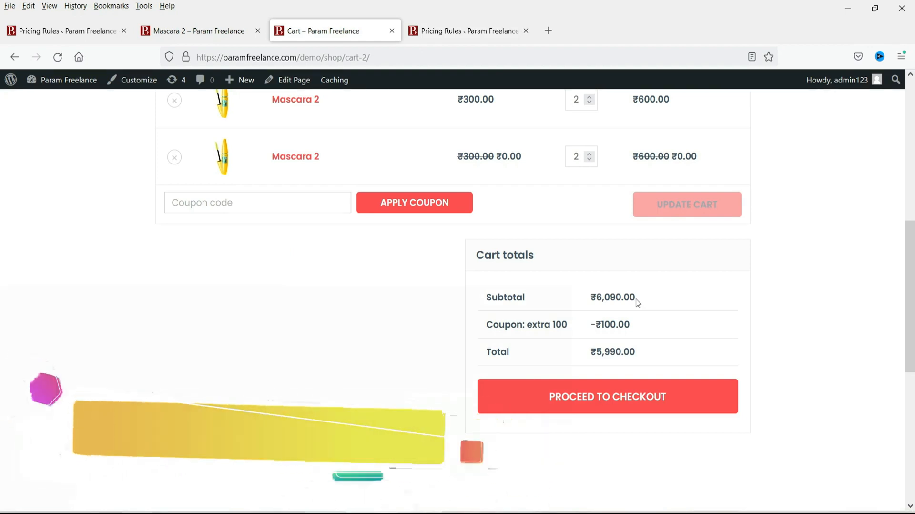
{"action": "left_click_drag", "start_coordinate": [634, 325], "coordinate": [596, 325]}
{"action": "left_click", "coordinate": [667, 324]}
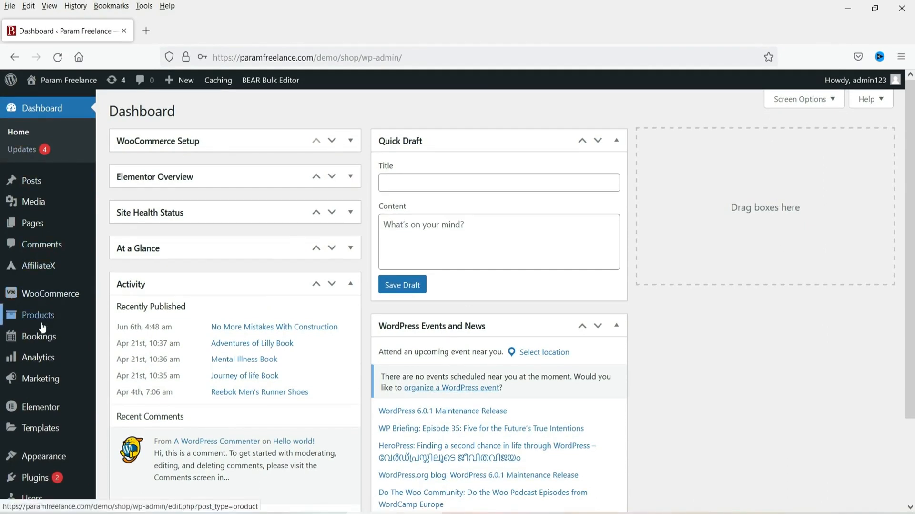
Search the plugin directory for "advanced dynamic pricing", and install and activate Advanced Dynamic Pricing for WooCommerce
{"action": "mouse_move", "coordinate": [45, 480]}
{"action": "left_click", "coordinate": [129, 459]}
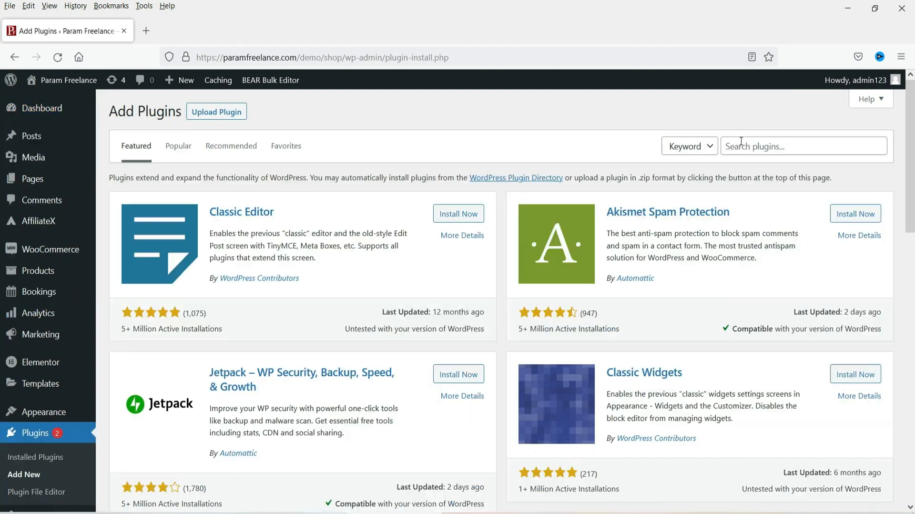
{"action": "left_click", "coordinate": [741, 143]}
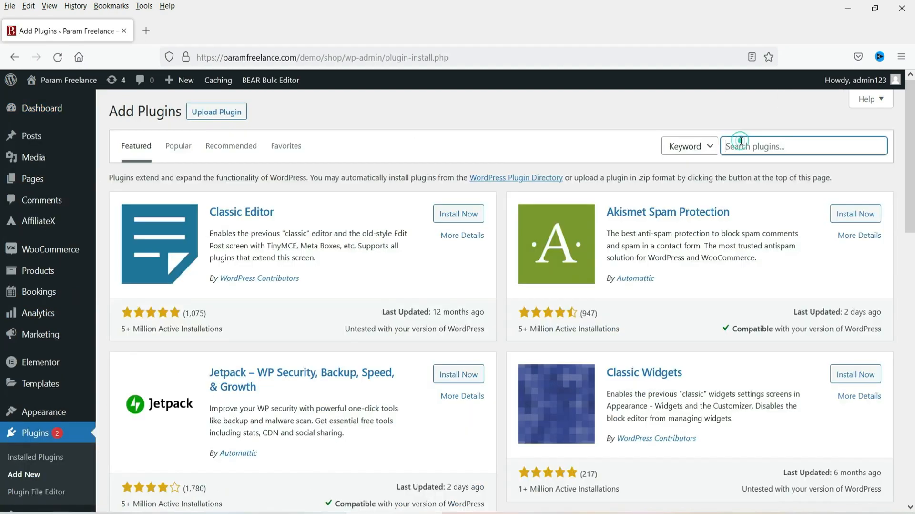
{"action": "type", "text": "advanced dynamic pricing"}
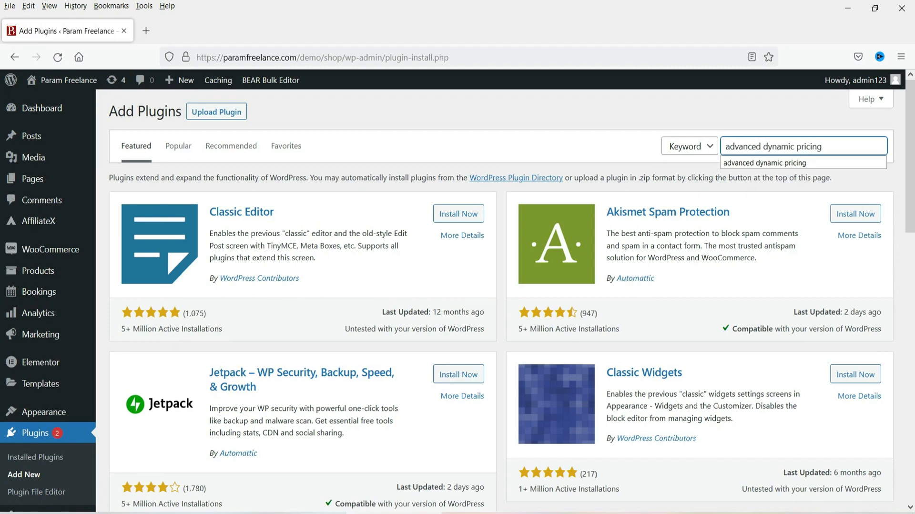
{"action": "key", "text": "Return"}
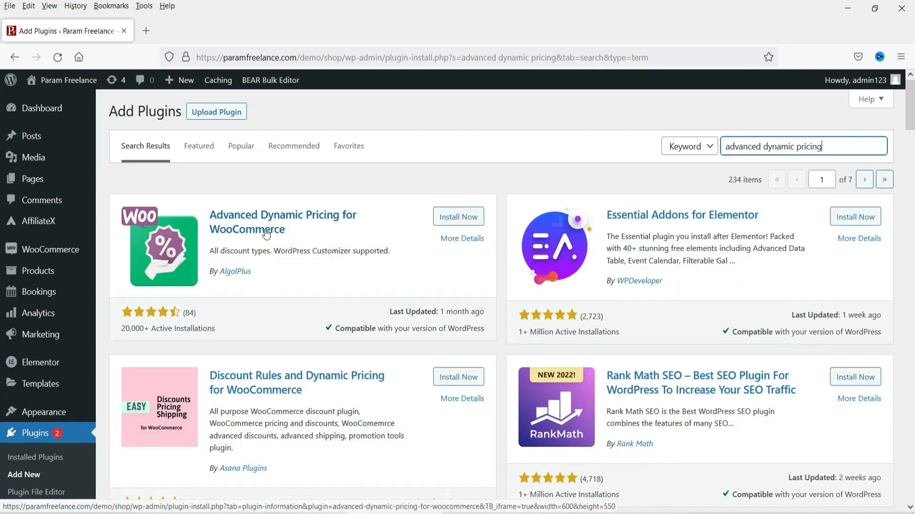
{"action": "left_click", "coordinate": [458, 218]}
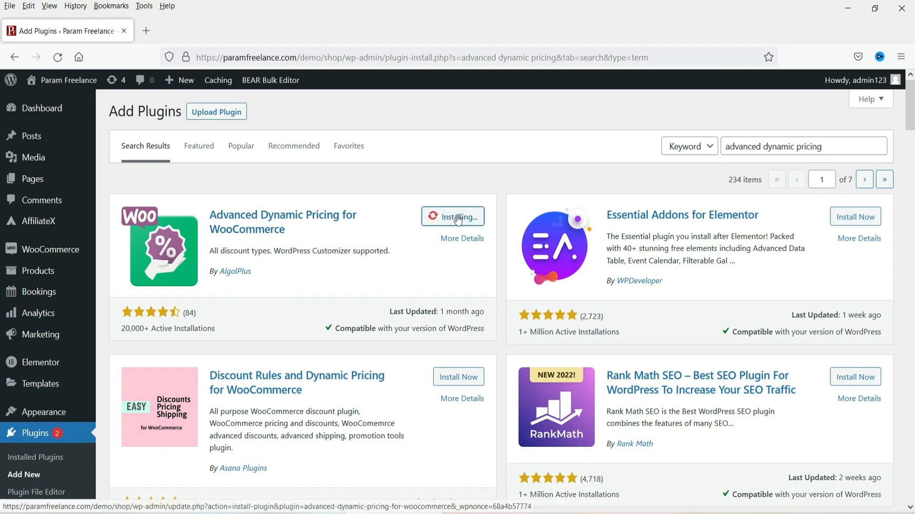
{"action": "left_click", "coordinate": [458, 218]}
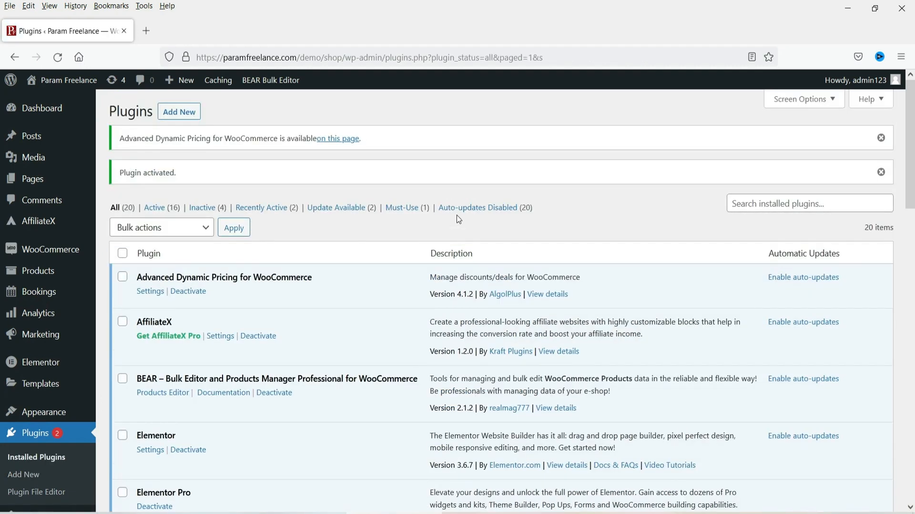
Open the full product list in a new browser tab and open the Advanced Dynamic Pricing plugin's settings
{"action": "scroll", "coordinate": [459, 219], "scroll_direction": "down", "scroll_amount": 1}
{"action": "mouse_move", "coordinate": [71, 271]}
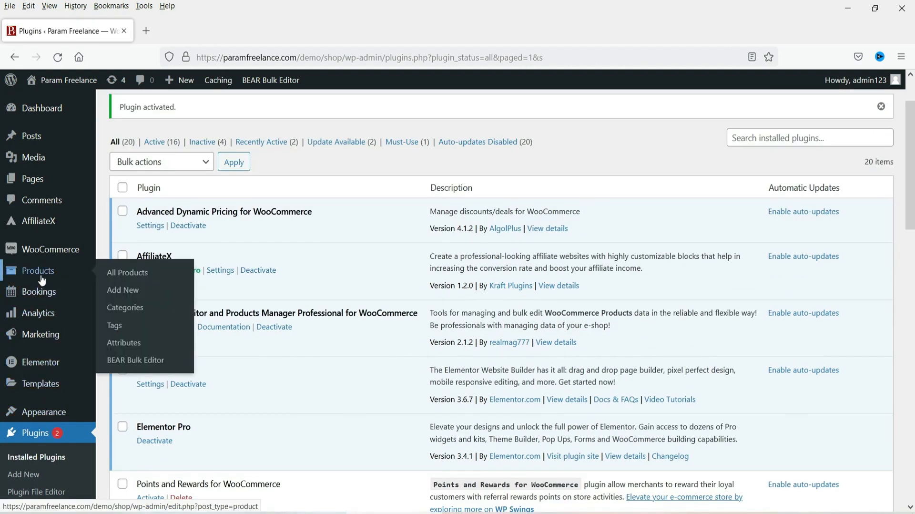
{"action": "right_click", "coordinate": [134, 280]}
{"action": "left_click", "coordinate": [175, 288]}
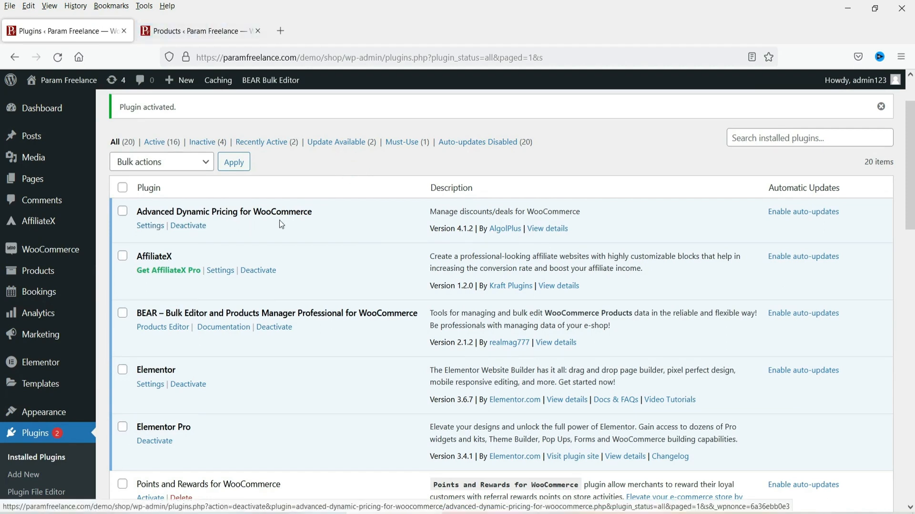
{"action": "left_click", "coordinate": [148, 232]}
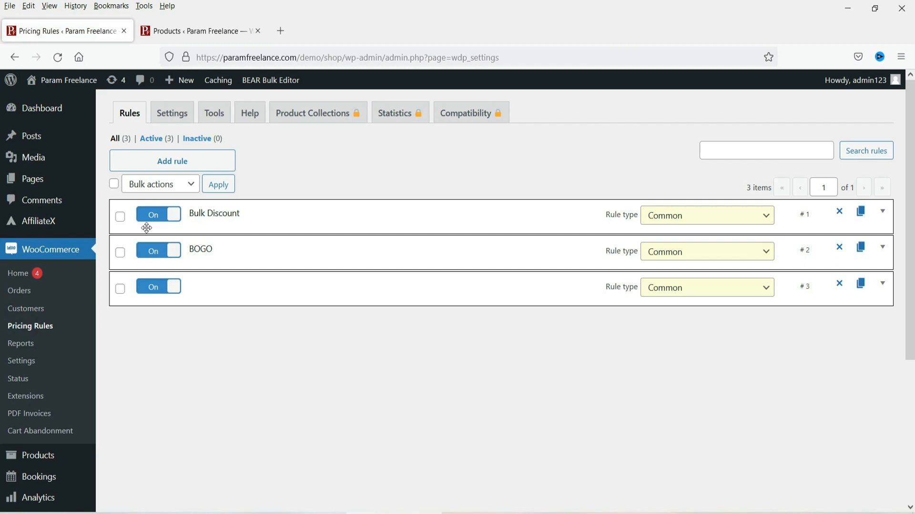
Delete all existing pricing rules with a bulk action
{"action": "left_click", "coordinate": [114, 183]}
{"action": "left_click", "coordinate": [160, 183]}
{"action": "left_click", "coordinate": [167, 255]}
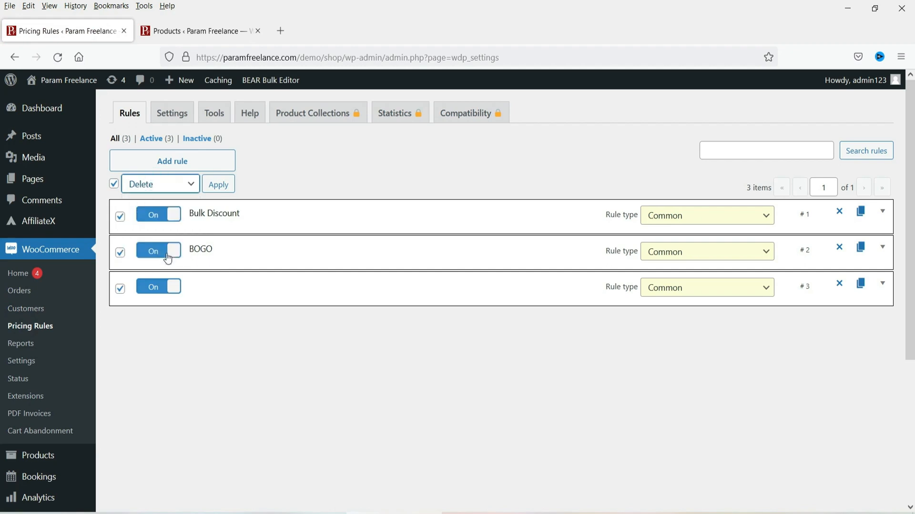
{"action": "left_click", "coordinate": [225, 189]}
{"action": "left_click", "coordinate": [504, 313]}
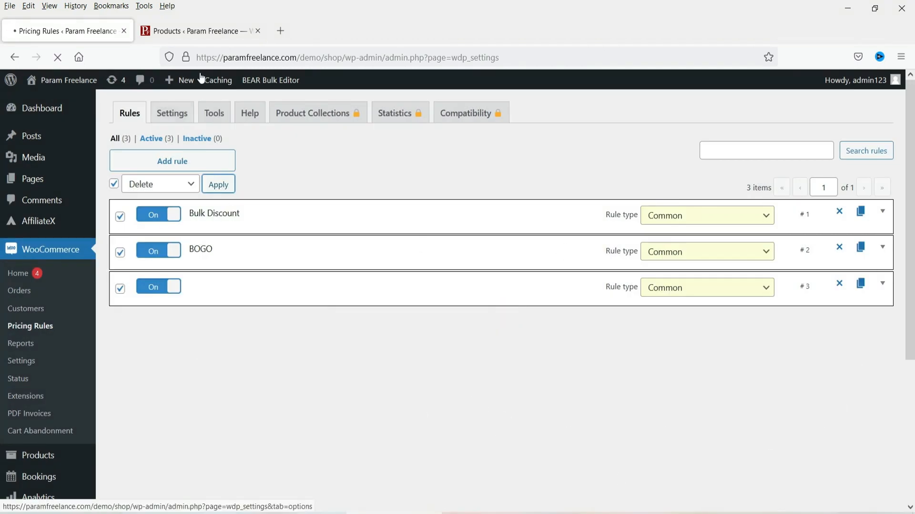
Open the Mascara 2 product for editing in a new browser tab and check its regular price
{"action": "left_click", "coordinate": [203, 31]}
{"action": "scroll", "coordinate": [511, 207], "scroll_direction": "down", "scroll_amount": 2}
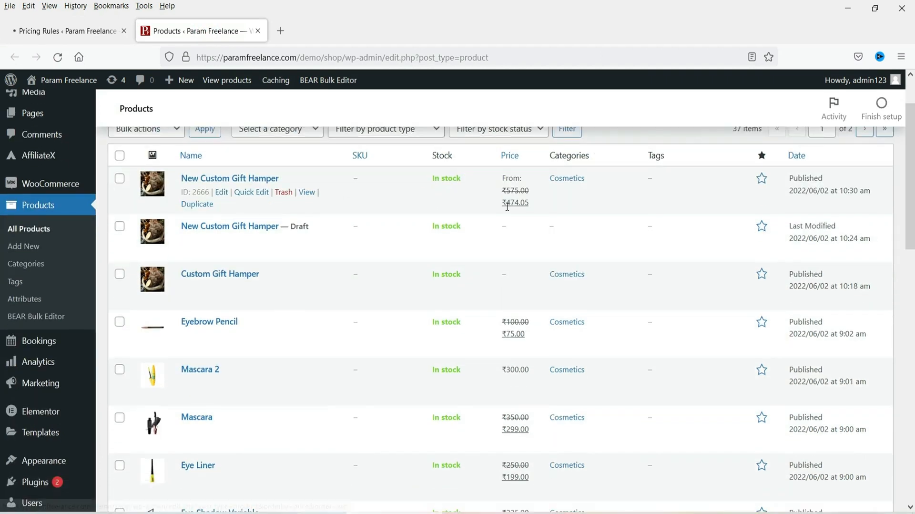
{"action": "scroll", "coordinate": [389, 212], "scroll_direction": "down", "scroll_amount": 2}
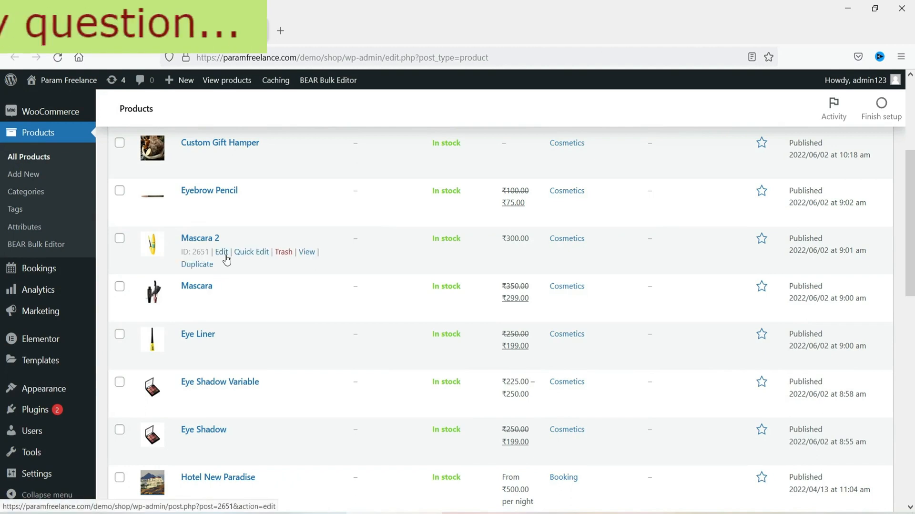
{"action": "right_click", "coordinate": [224, 256]}
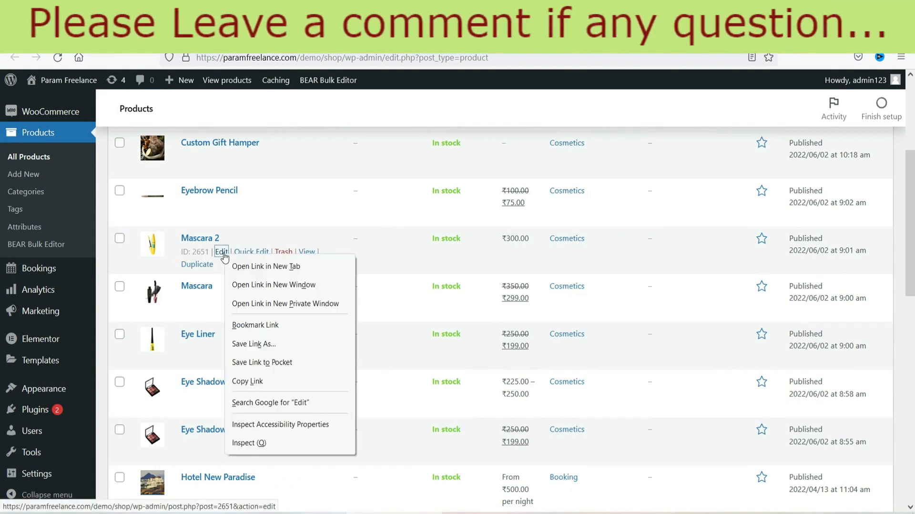
{"action": "left_click", "coordinate": [261, 269]}
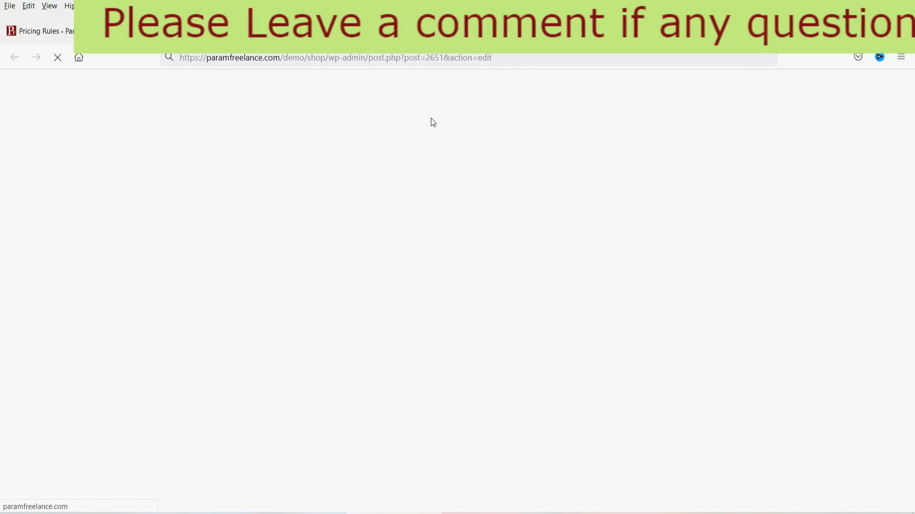
{"action": "scroll", "coordinate": [563, 170], "scroll_direction": "down", "scroll_amount": 10}
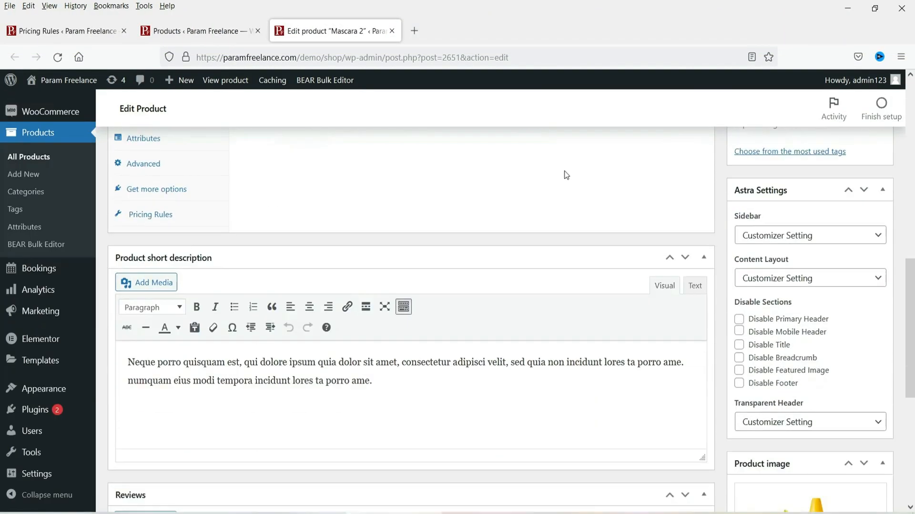
{"action": "scroll", "coordinate": [285, 227], "scroll_direction": "up", "scroll_amount": 4}
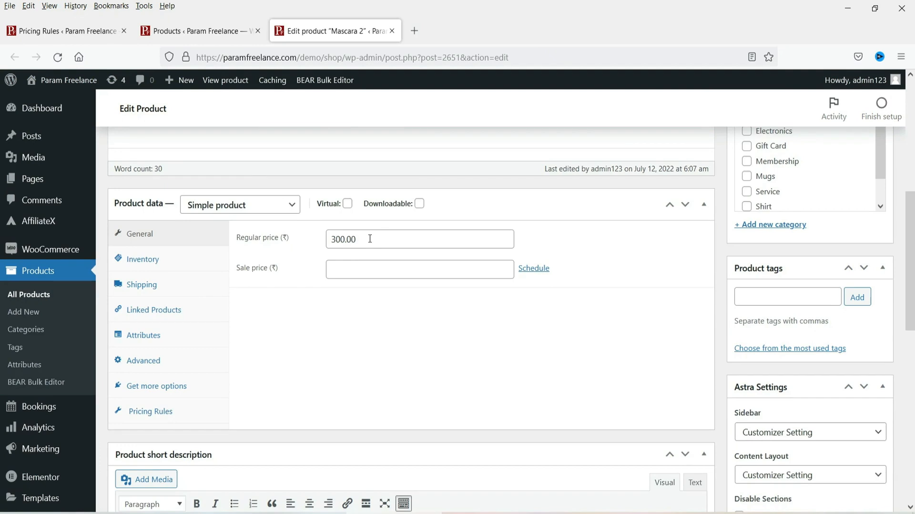
{"action": "scroll", "coordinate": [370, 239], "scroll_direction": "up", "scroll_amount": 7}
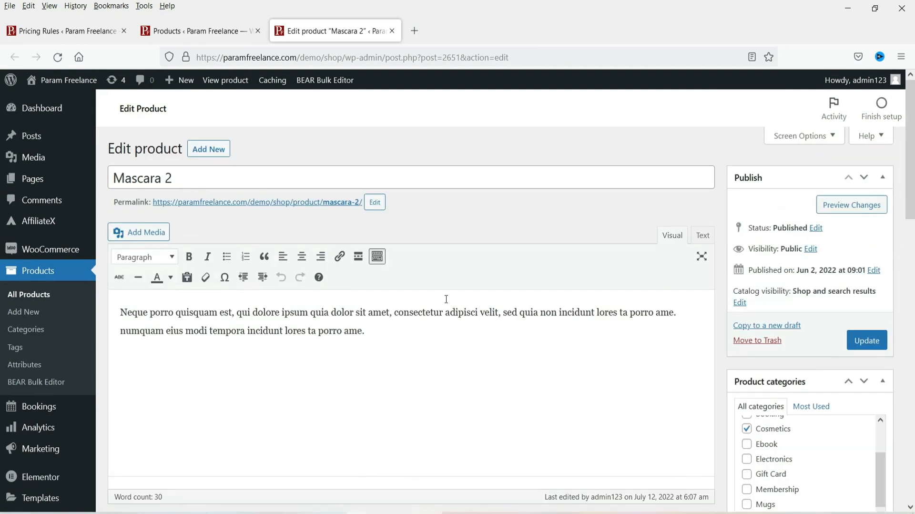
{"action": "scroll", "coordinate": [447, 299], "scroll_direction": "down", "scroll_amount": 5}
{"action": "left_click", "coordinate": [403, 312]}
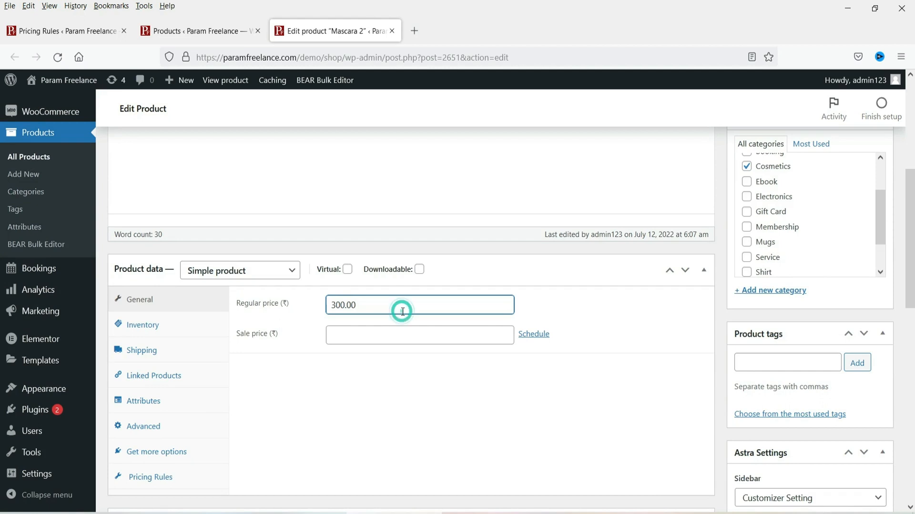
Add a pricing rule for the Mascara 2 product from the Pricing Rules section of its product data
{"action": "left_click", "coordinate": [28, 31]}
{"action": "left_click", "coordinate": [279, 32]}
{"action": "scroll", "coordinate": [334, 238], "scroll_direction": "down", "scroll_amount": 4}
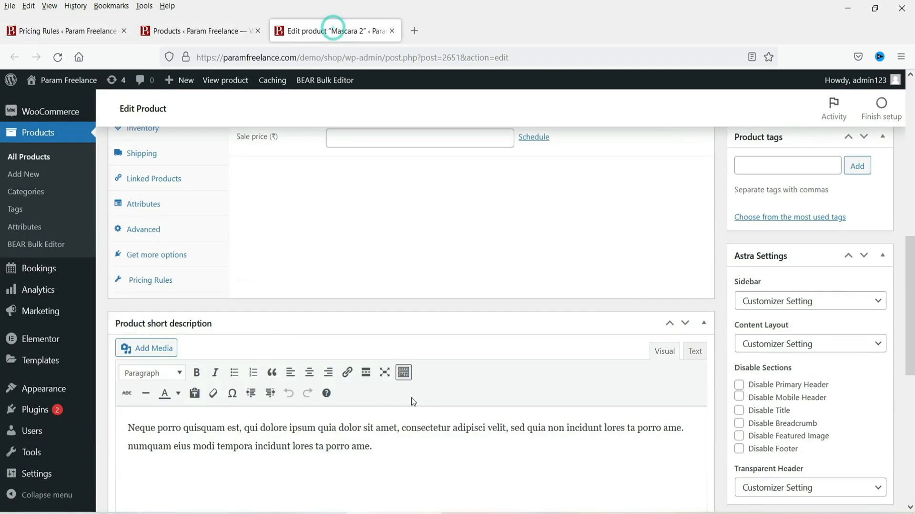
{"action": "left_click", "coordinate": [154, 284]}
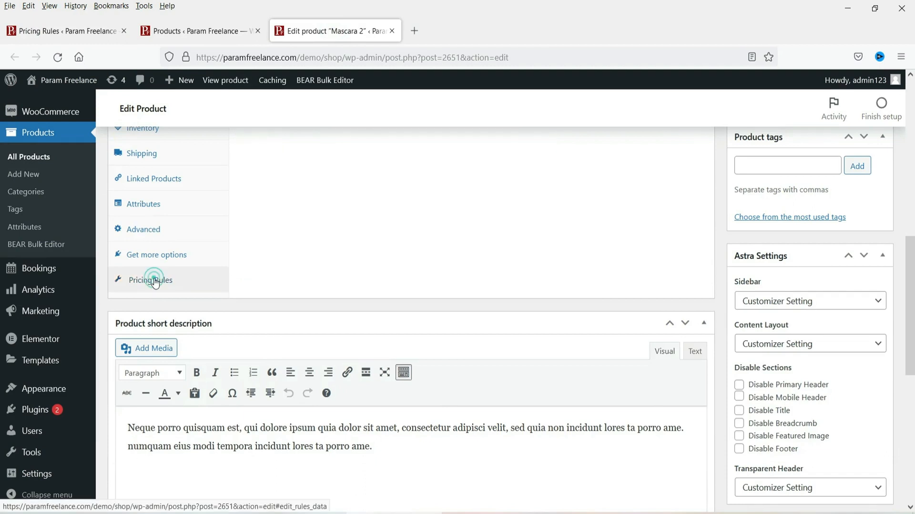
{"action": "scroll", "coordinate": [287, 240], "scroll_direction": "up", "scroll_amount": 3}
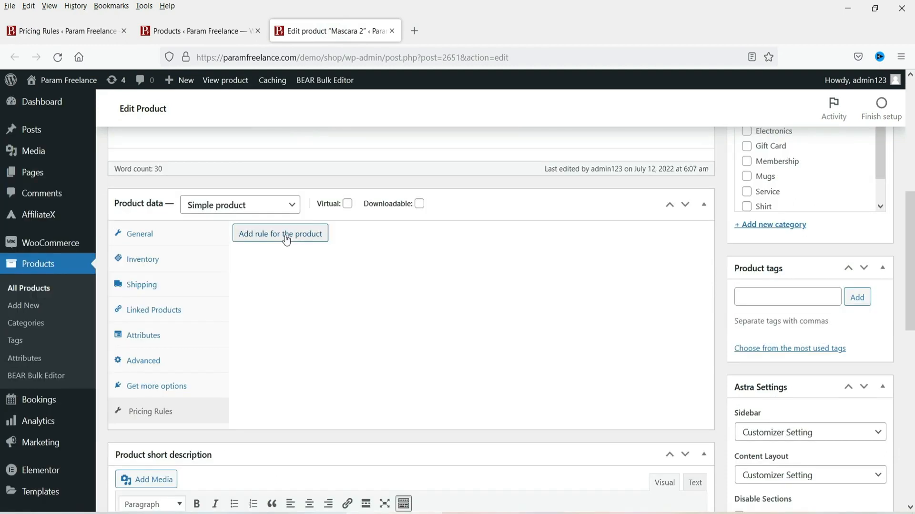
{"action": "left_click", "coordinate": [286, 239]}
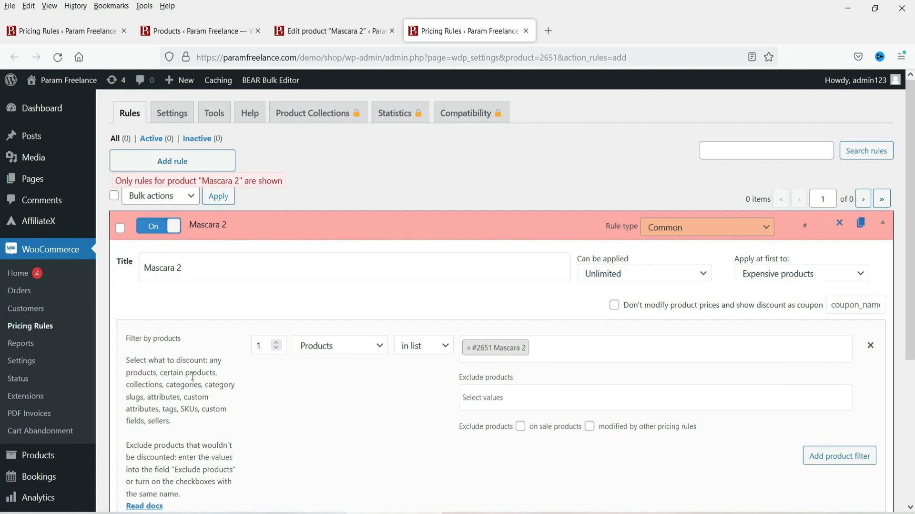
Set the rule's product filter to a quantity of 5, type Products, limited to Same product only
{"action": "left_click", "coordinate": [278, 344]}
{"action": "left_click", "coordinate": [279, 345]}
{"action": "scroll", "coordinate": [396, 414], "scroll_direction": "down", "scroll_amount": 1}
{"action": "scroll", "coordinate": [396, 413], "scroll_direction": "down", "scroll_amount": 3}
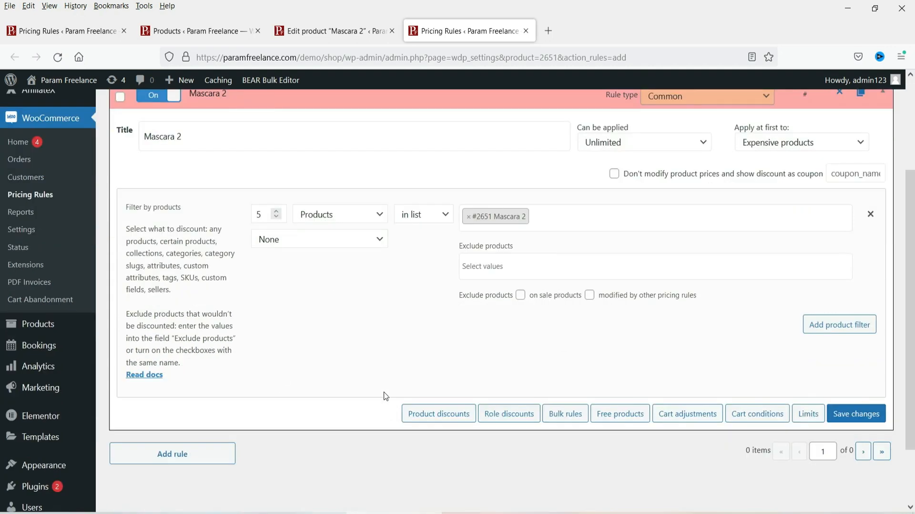
{"action": "left_click", "coordinate": [340, 221]}
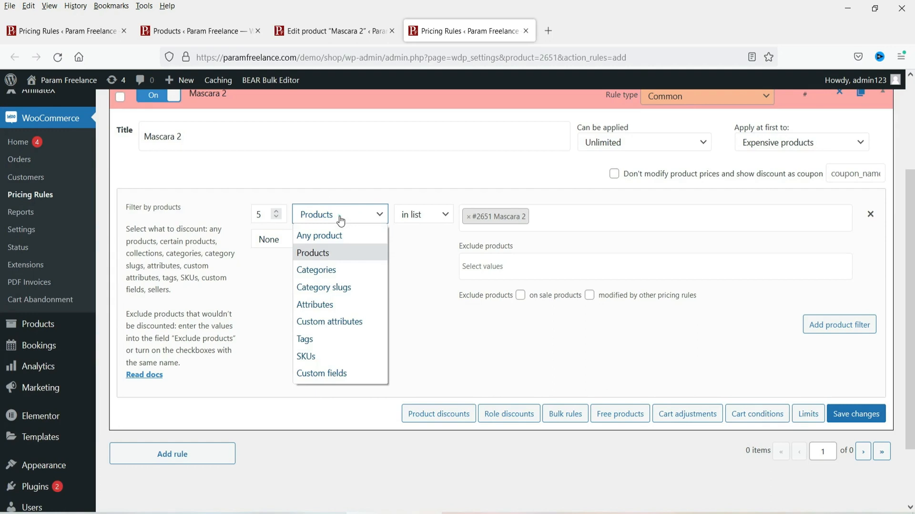
{"action": "left_click", "coordinate": [341, 257]}
{"action": "left_click", "coordinate": [322, 239]}
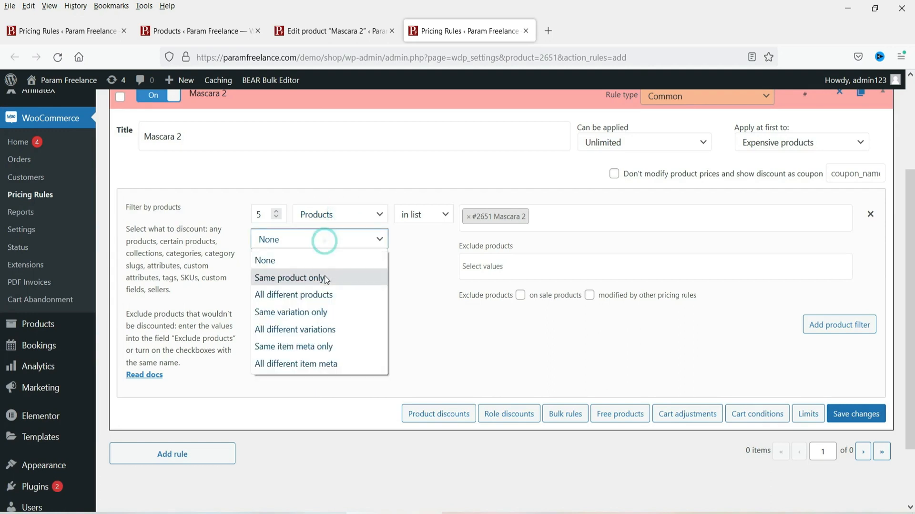
{"action": "left_click", "coordinate": [327, 280]}
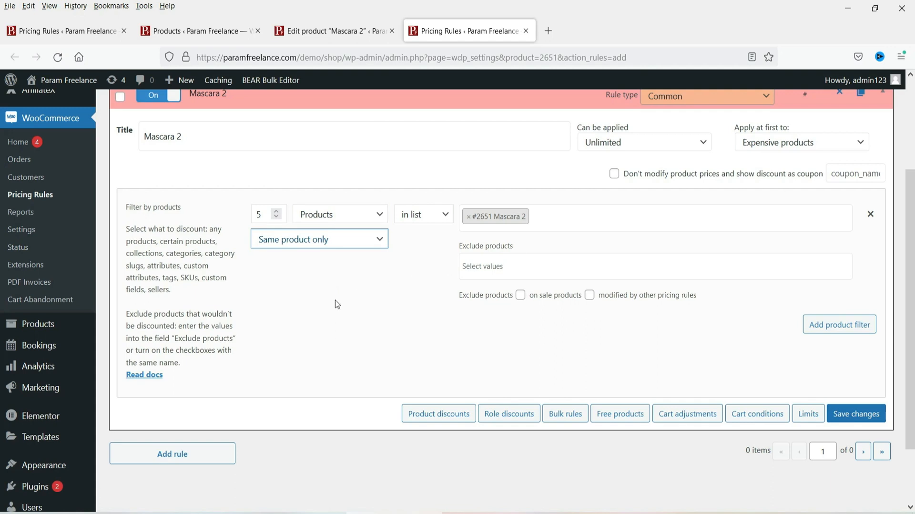
Add a product discount of type Percentage discount with value 10 to the Mascara 2 rule and save the changes
{"action": "left_click", "coordinate": [431, 414]}
{"action": "scroll", "coordinate": [448, 377], "scroll_direction": "down", "scroll_amount": 2}
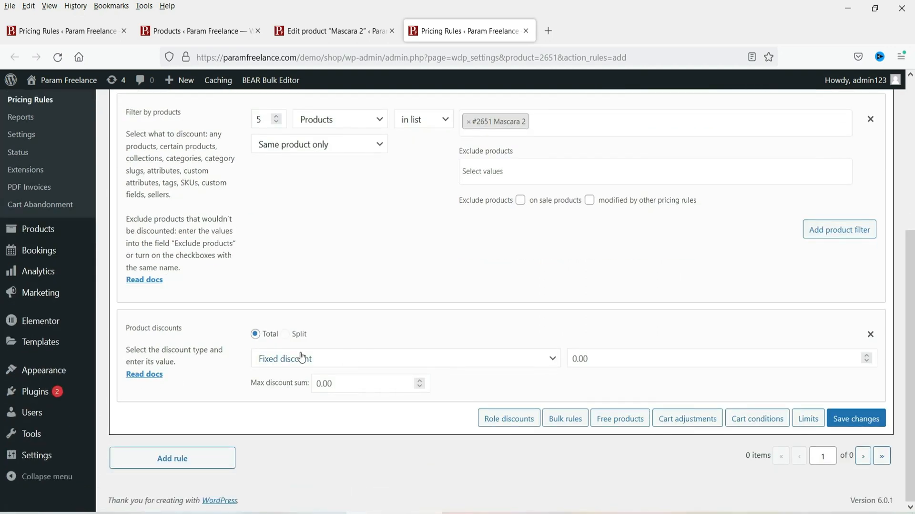
{"action": "left_click", "coordinate": [323, 358]}
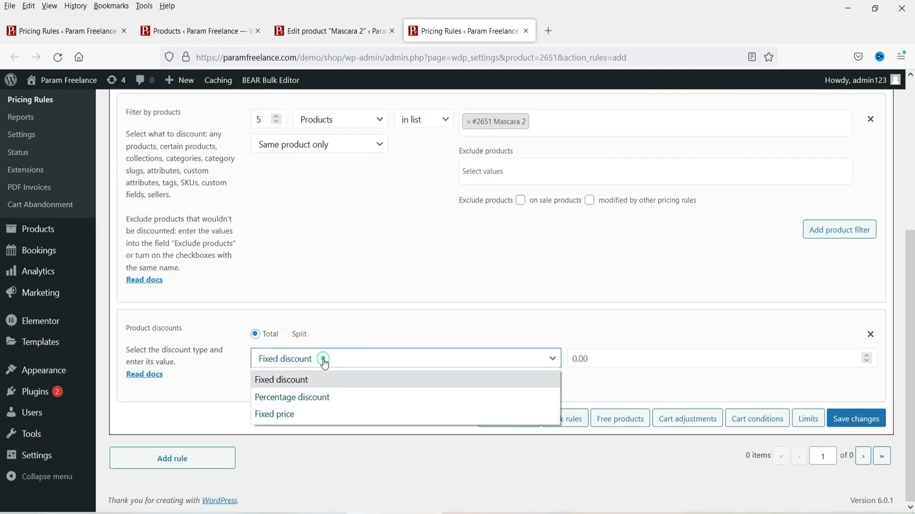
{"action": "left_click", "coordinate": [328, 402]}
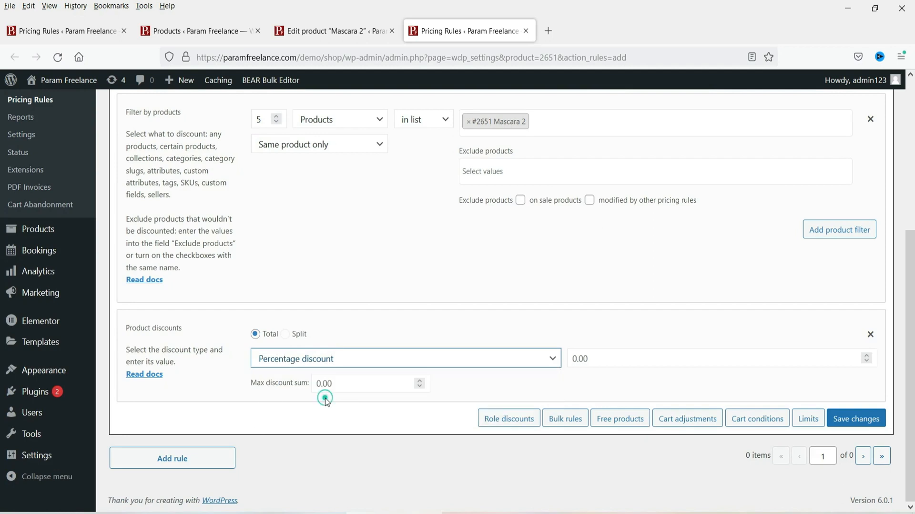
{"action": "left_click", "coordinate": [623, 365]}
{"action": "type", "text": "10"}
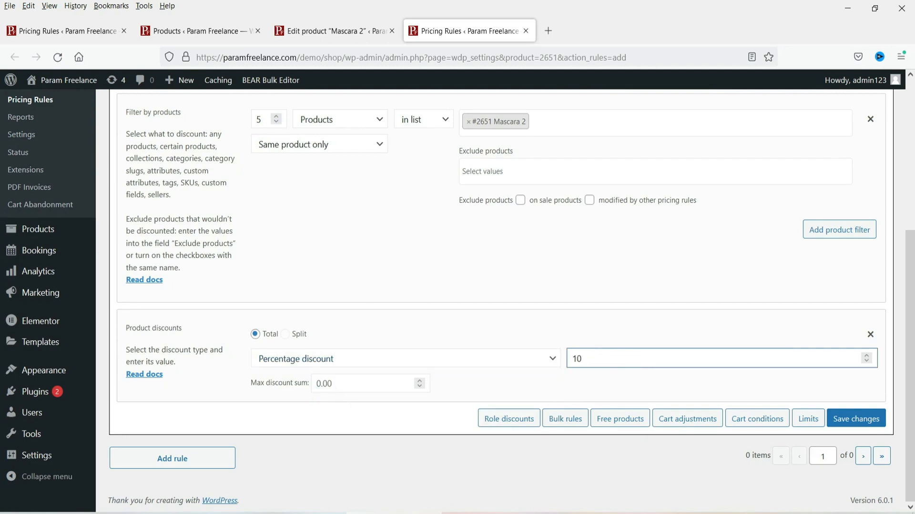
{"action": "scroll", "coordinate": [358, 296], "scroll_direction": "up", "scroll_amount": 3}
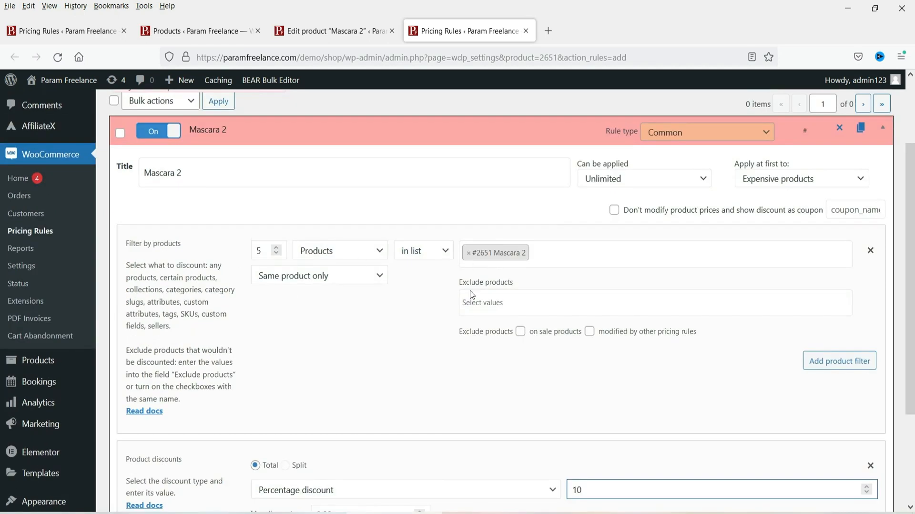
{"action": "scroll", "coordinate": [472, 294], "scroll_direction": "down", "scroll_amount": 2}
{"action": "scroll", "coordinate": [496, 272], "scroll_direction": "down", "scroll_amount": 2}
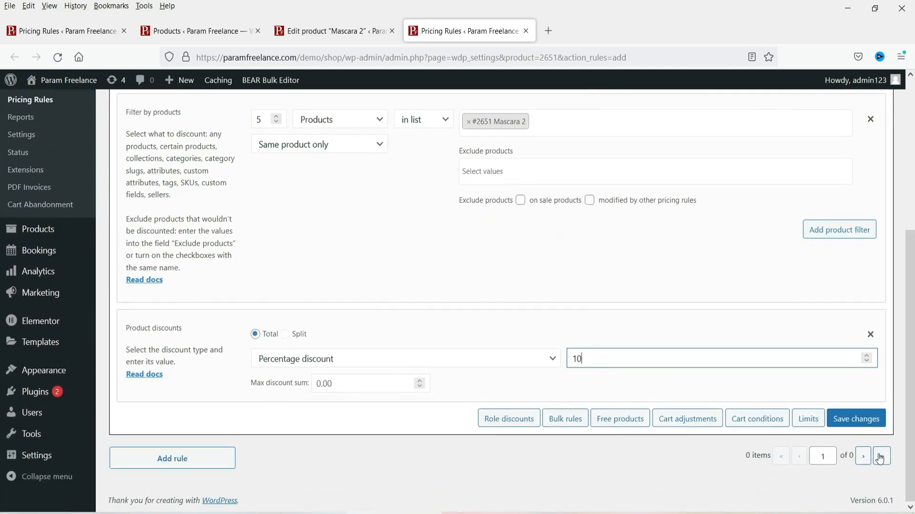
{"action": "left_click", "coordinate": [857, 419]}
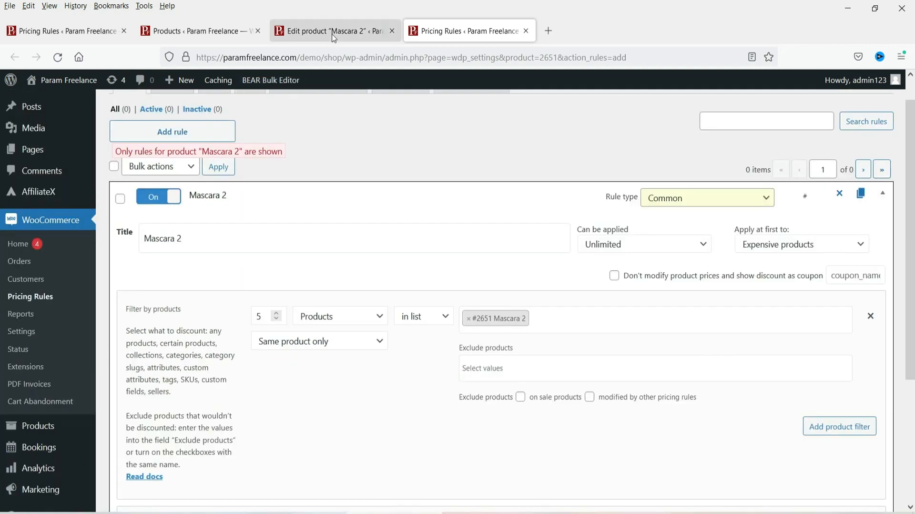
Open the Mascara 2 product page in the store and remove all items from the mini cart
{"action": "left_click", "coordinate": [334, 32]}
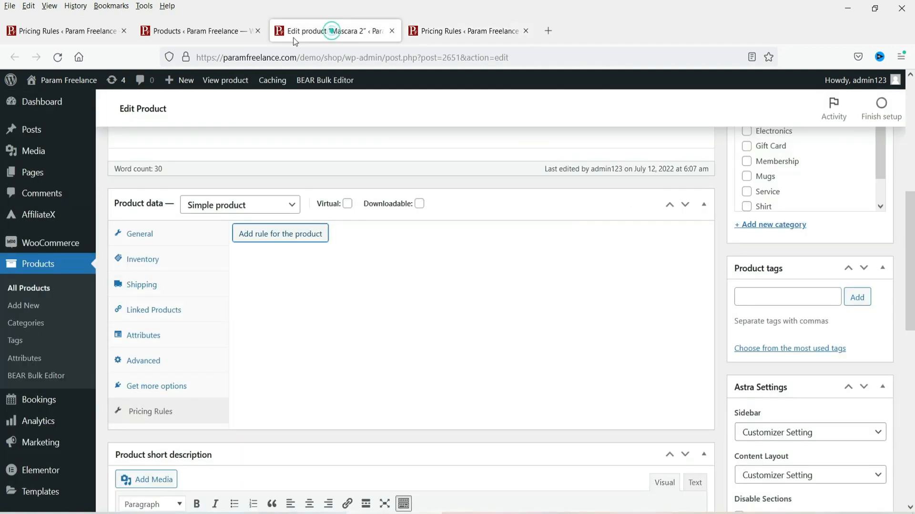
{"action": "scroll", "coordinate": [344, 205], "scroll_direction": "up", "scroll_amount": 6}
{"action": "left_click", "coordinate": [343, 202]}
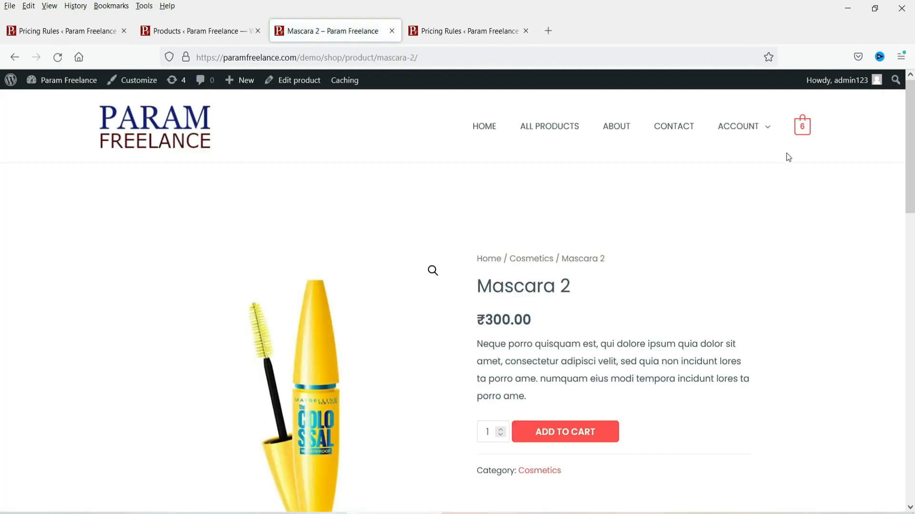
{"action": "mouse_move", "coordinate": [804, 135]}
{"action": "left_click", "coordinate": [791, 170]}
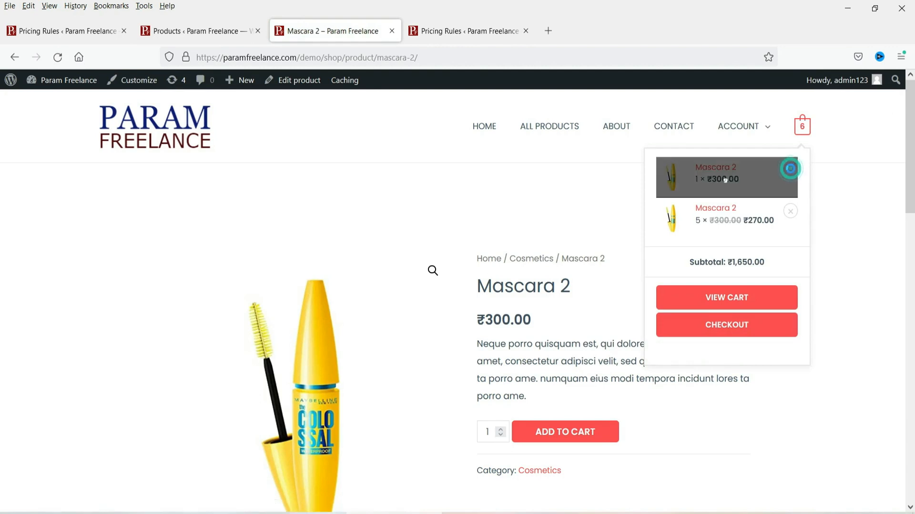
{"action": "left_click", "coordinate": [792, 171]}
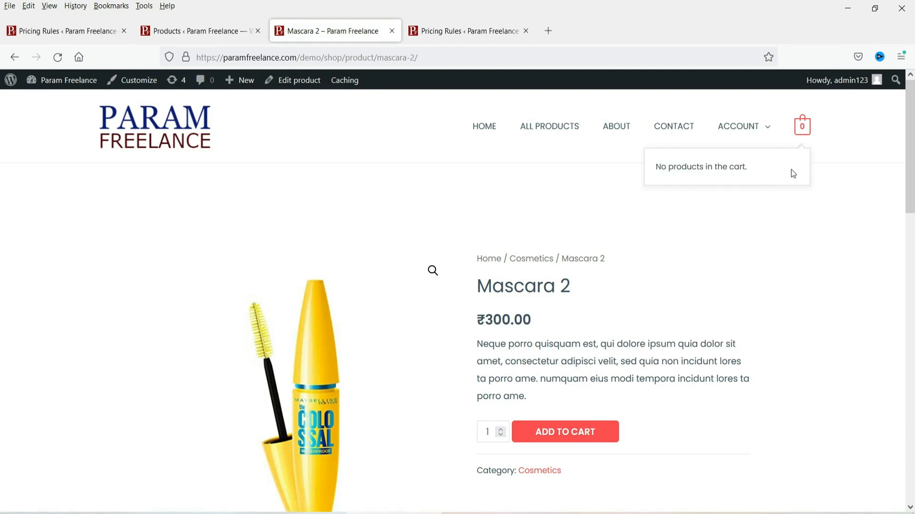
Add 5 units of Mascara 2 to the cart and view the discounted price and totals on the cart page
{"action": "scroll", "coordinate": [629, 320], "scroll_direction": "down", "scroll_amount": 3}
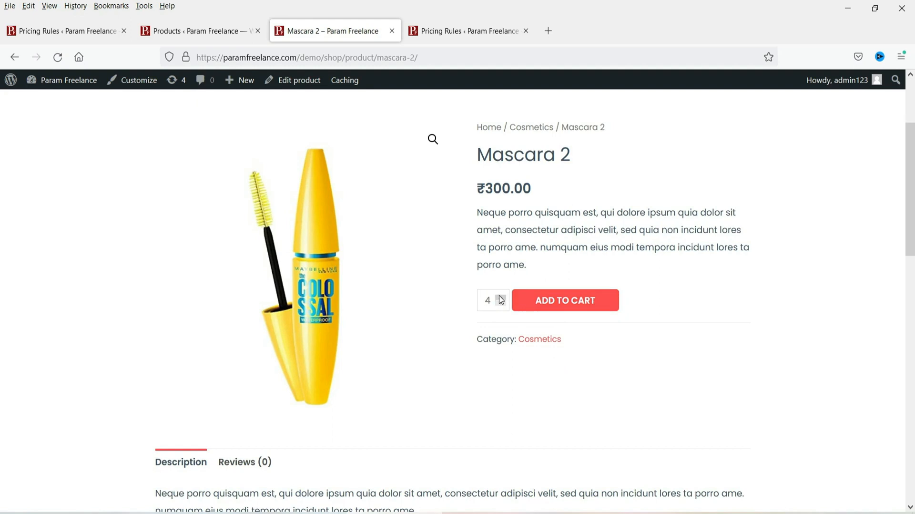
{"action": "left_click", "coordinate": [578, 307]}
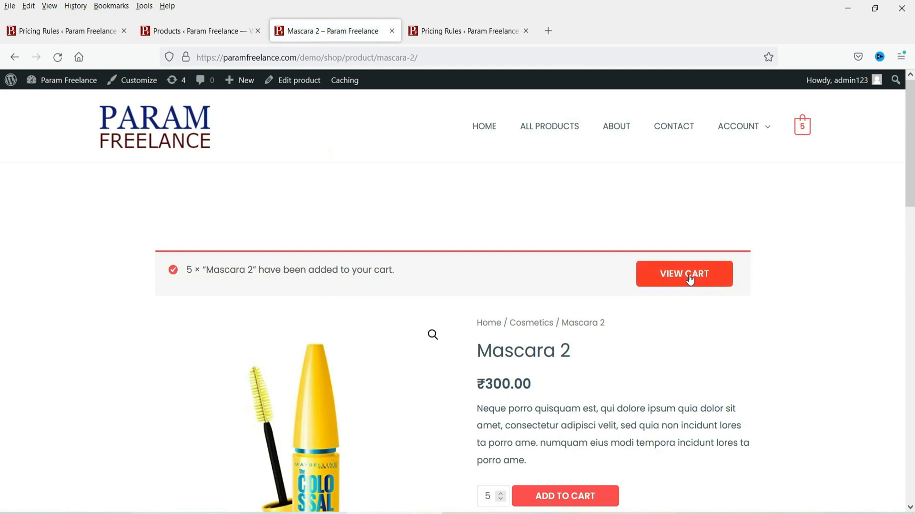
{"action": "left_click", "coordinate": [691, 280]}
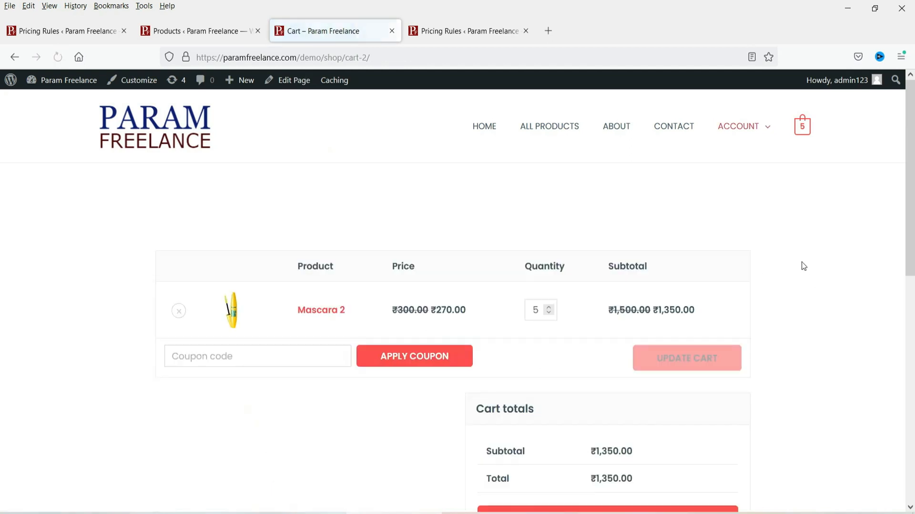
{"action": "scroll", "coordinate": [805, 266], "scroll_direction": "down", "scroll_amount": 1}
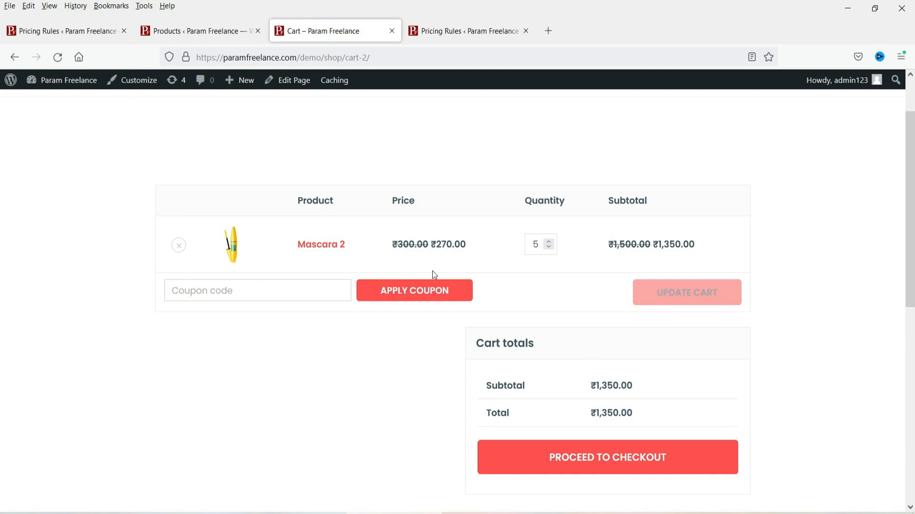
Update the cart with a Mascara 2 quantity of 10, check the discounted total and remove the product from the cart
{"action": "left_click", "coordinate": [549, 241]}
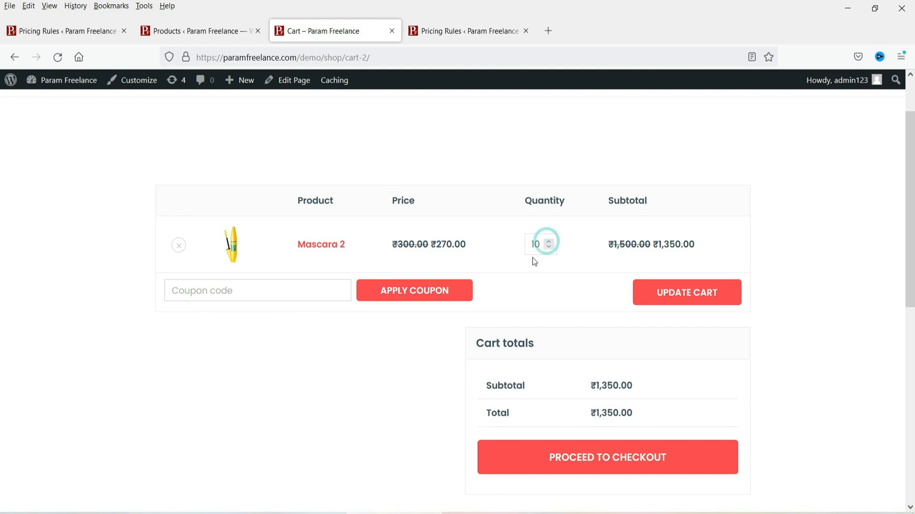
{"action": "left_click", "coordinate": [688, 302]}
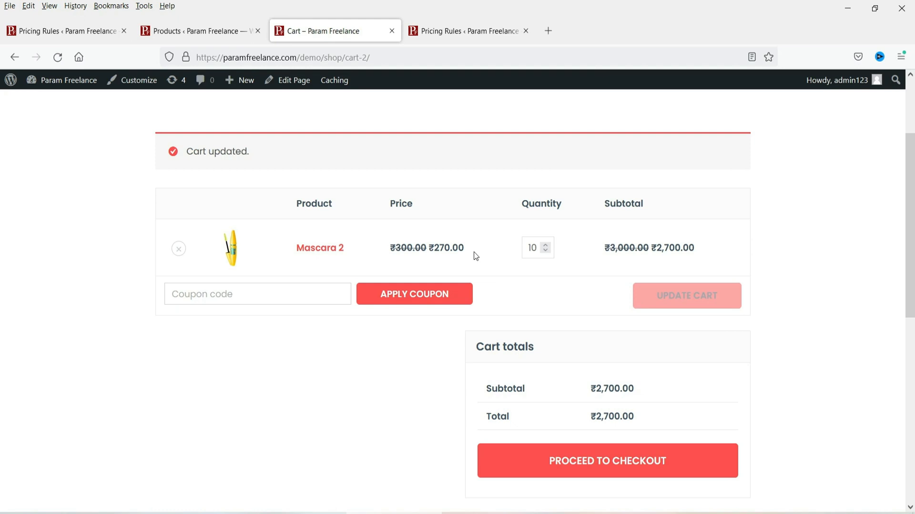
{"action": "left_click", "coordinate": [178, 248]}
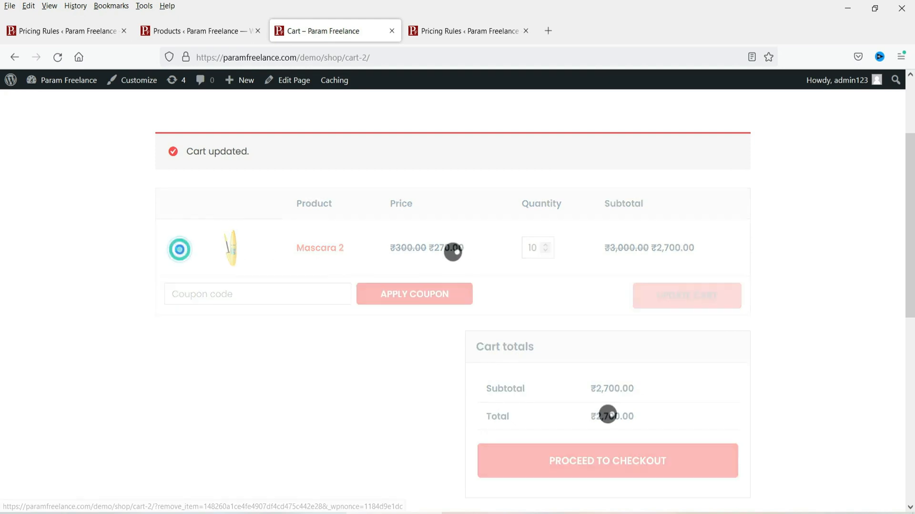
{"action": "left_click", "coordinate": [429, 32]}
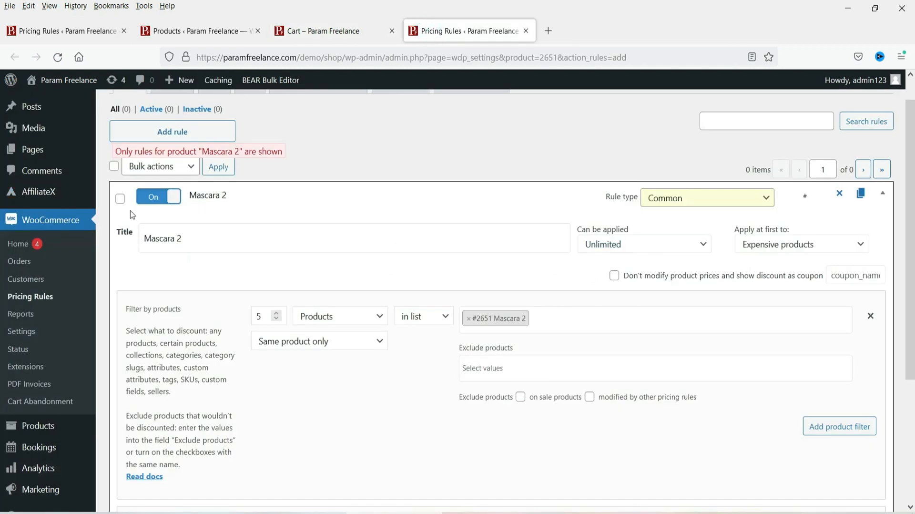
{"action": "left_click", "coordinate": [187, 29]}
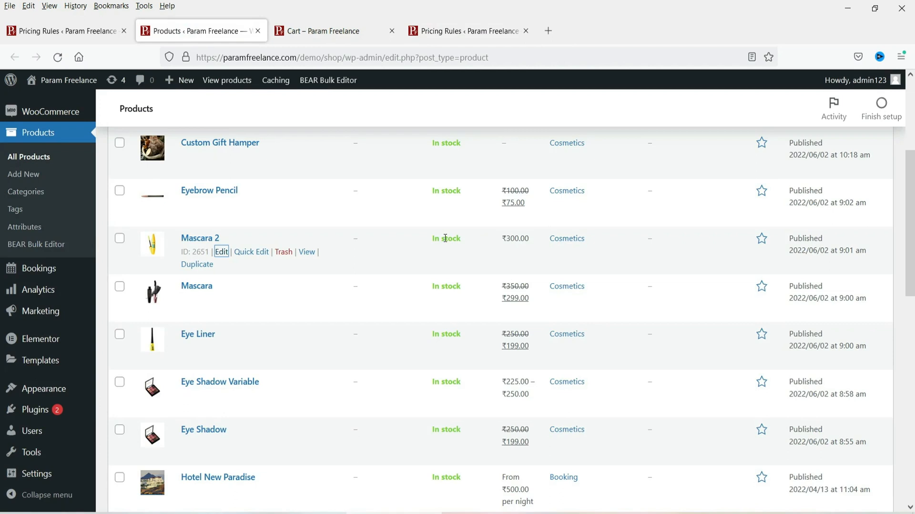
{"action": "left_click", "coordinate": [302, 31]}
{"action": "scroll", "coordinate": [538, 284], "scroll_direction": "up", "scroll_amount": 3}
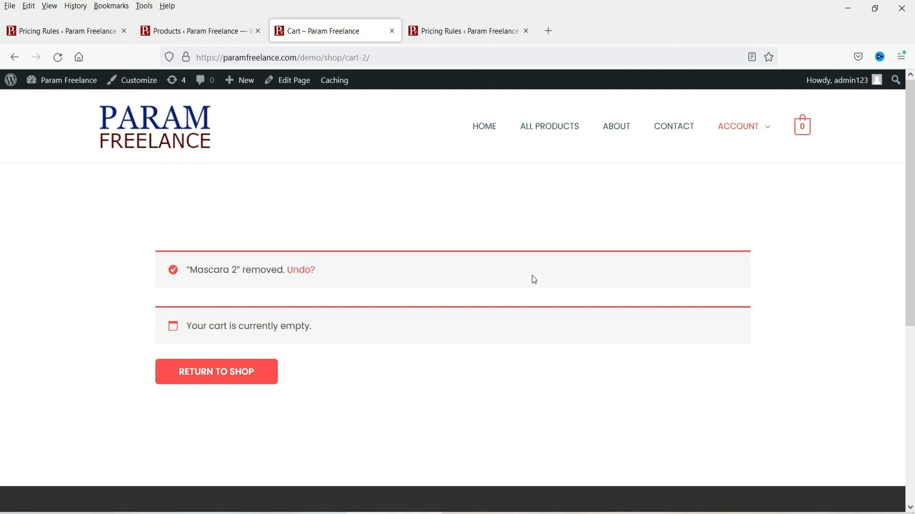
Return to the pricing rules page for Mascara 2 and collapse the Mascara 2 rule
{"action": "left_click", "coordinate": [453, 31]}
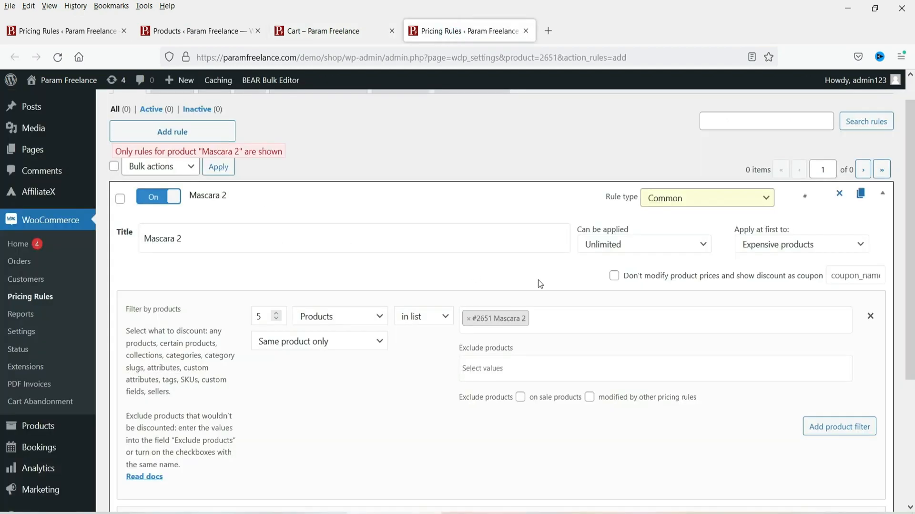
{"action": "left_click", "coordinate": [883, 192]}
{"action": "scroll", "coordinate": [411, 380], "scroll_direction": "up", "scroll_amount": 2}
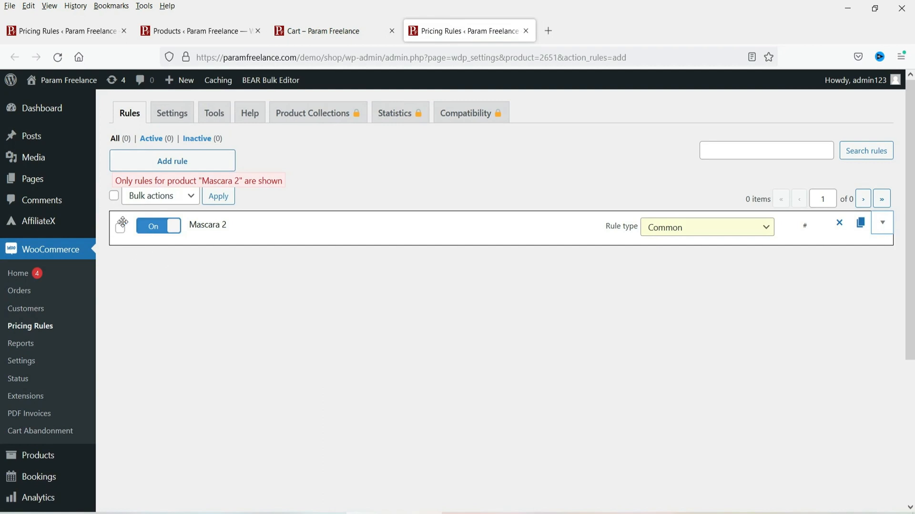
{"action": "left_click", "coordinate": [888, 229]}
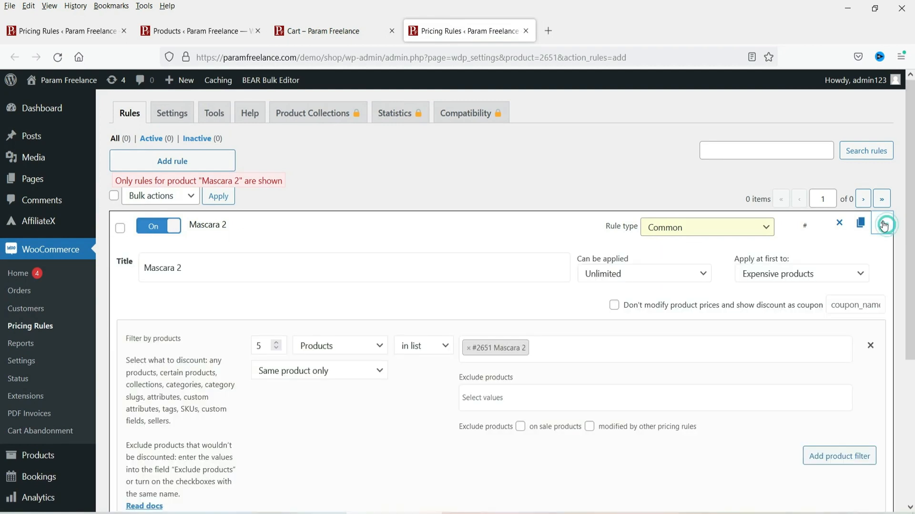
{"action": "left_click", "coordinate": [886, 224]}
Add a new pricing rule titled "Any Product bulk purchase"
{"action": "left_click", "coordinate": [168, 161]}
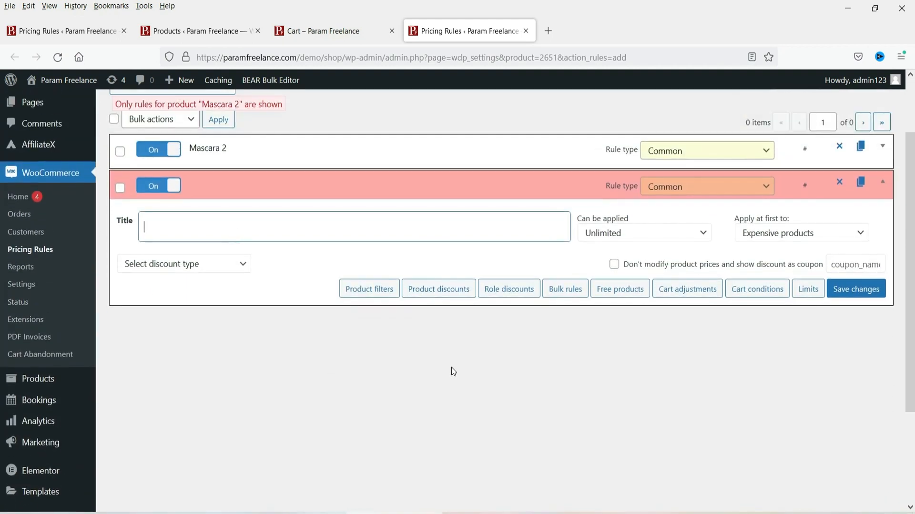
{"action": "type", "text": "Any Product"}
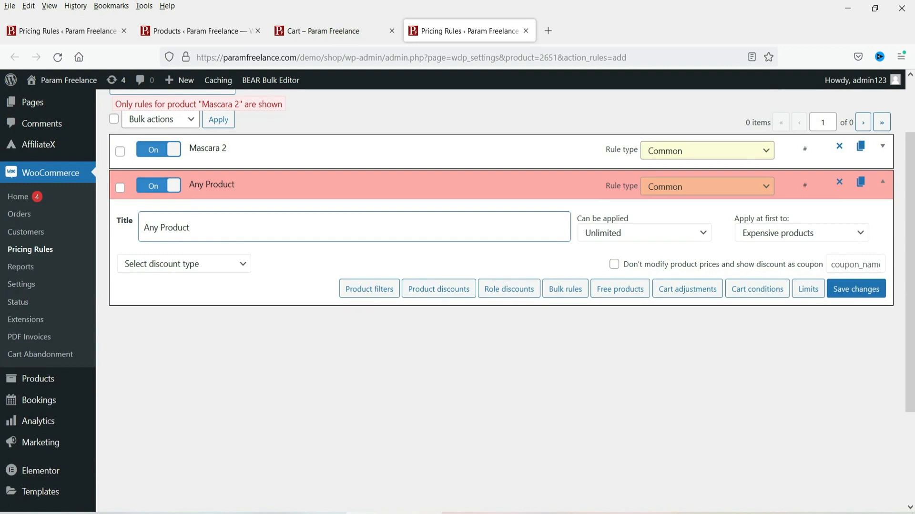
{"action": "type", "text": " pu"}
{"action": "key", "text": "BackSpace"}
{"action": "key", "text": "BackSpace"}
{"action": "type", "text": "bulk "}
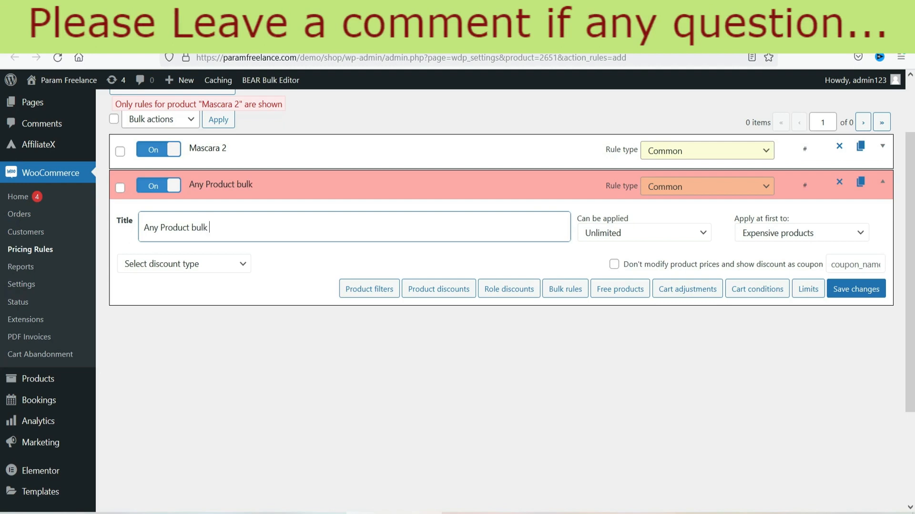
{"action": "type", "text": "purchase"}
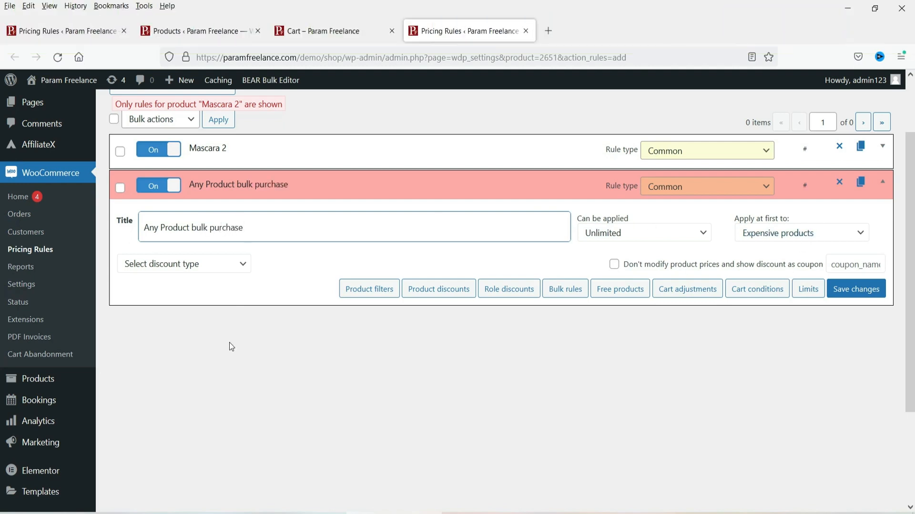
Set the discount type of the "Any Product bulk purchase" rule to Bulk
{"action": "left_click", "coordinate": [232, 264]}
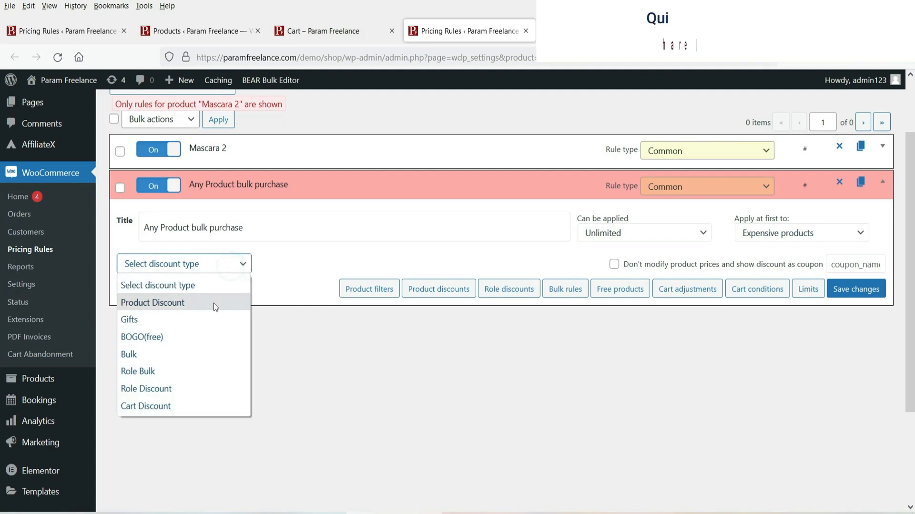
{"action": "left_click", "coordinate": [153, 302]}
{"action": "left_click", "coordinate": [204, 299]}
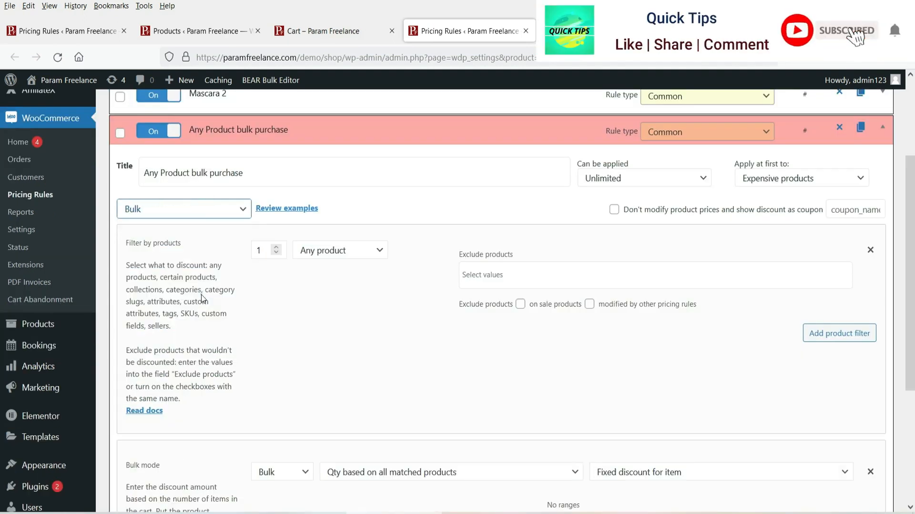
{"action": "left_click", "coordinate": [174, 207]}
{"action": "left_click", "coordinate": [132, 300]}
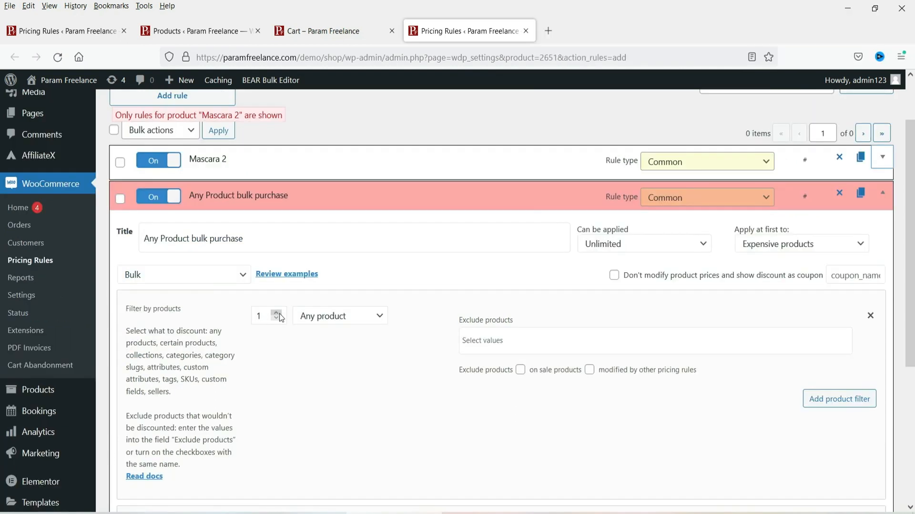
Set the rule's bulk mode quantity basis to "Qty based on all items in the cart" and review the other available options
{"action": "scroll", "coordinate": [693, 316], "scroll_direction": "down", "scroll_amount": 4}
{"action": "scroll", "coordinate": [278, 244], "scroll_direction": "down", "scroll_amount": 3}
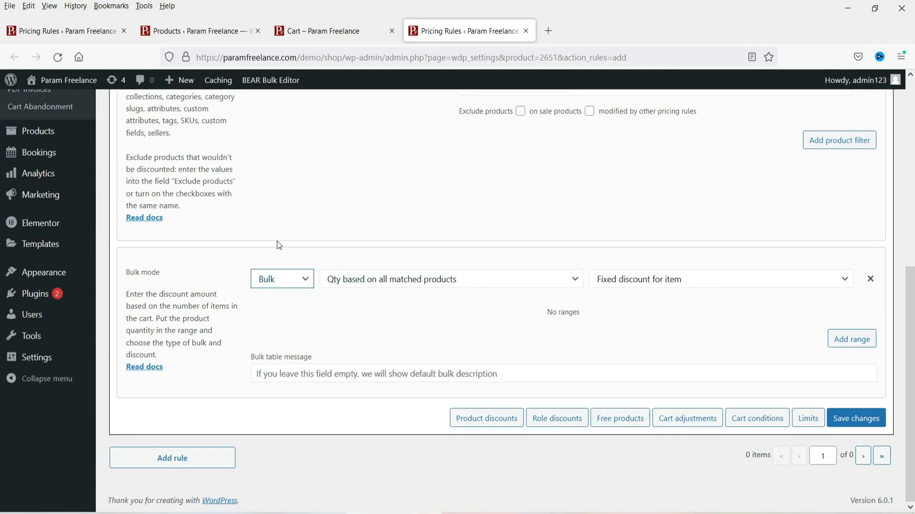
{"action": "left_click", "coordinate": [404, 288]}
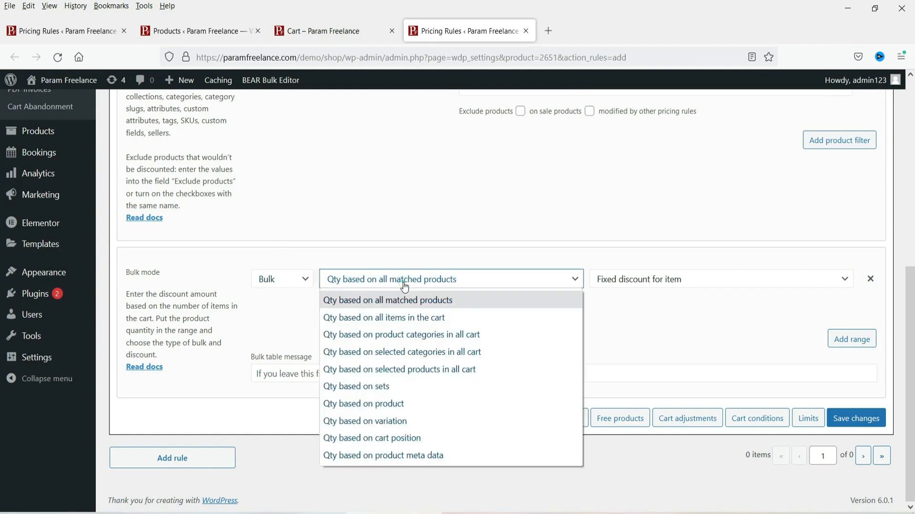
{"action": "left_click", "coordinate": [420, 326]}
{"action": "left_click", "coordinate": [443, 285]}
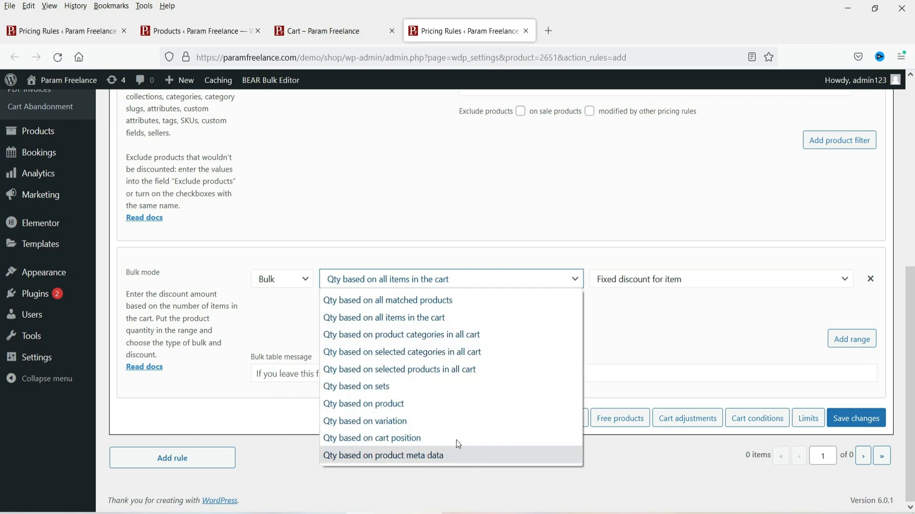
{"action": "left_click", "coordinate": [355, 319]}
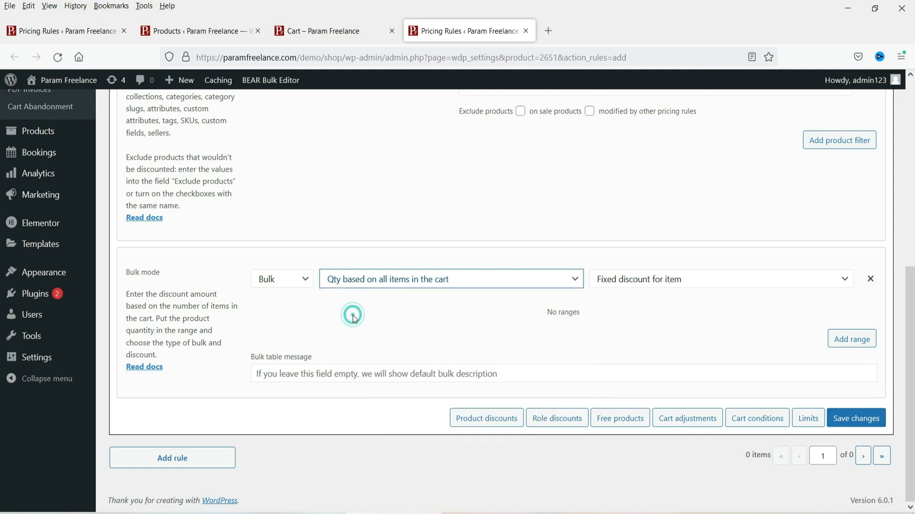
Set the bulk rule to Percentage discount and add a range from quantity 10 to 15 with a 10% discount
{"action": "left_click", "coordinate": [648, 280]}
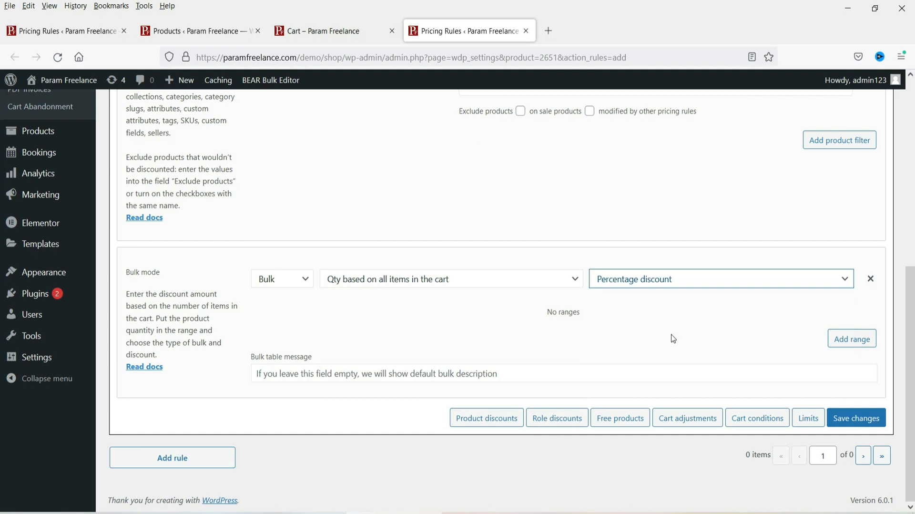
{"action": "left_click", "coordinate": [842, 344]}
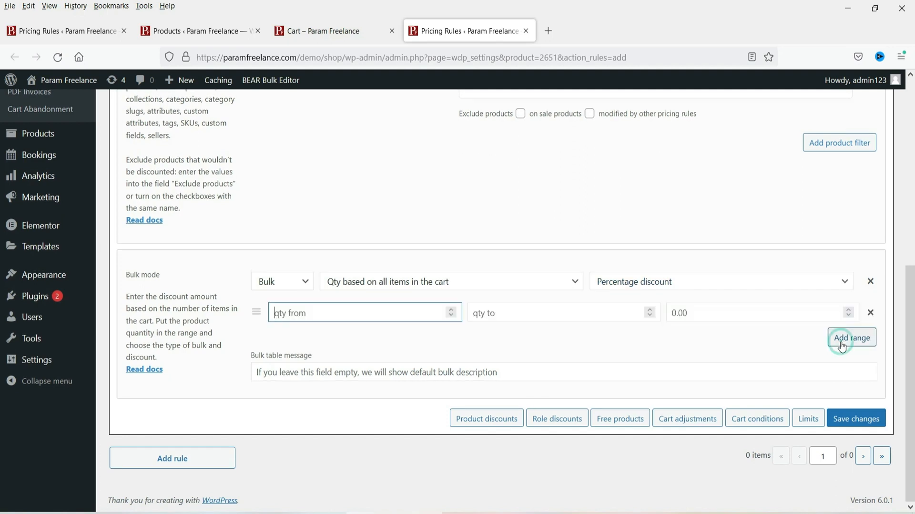
{"action": "type", "text": "10"}
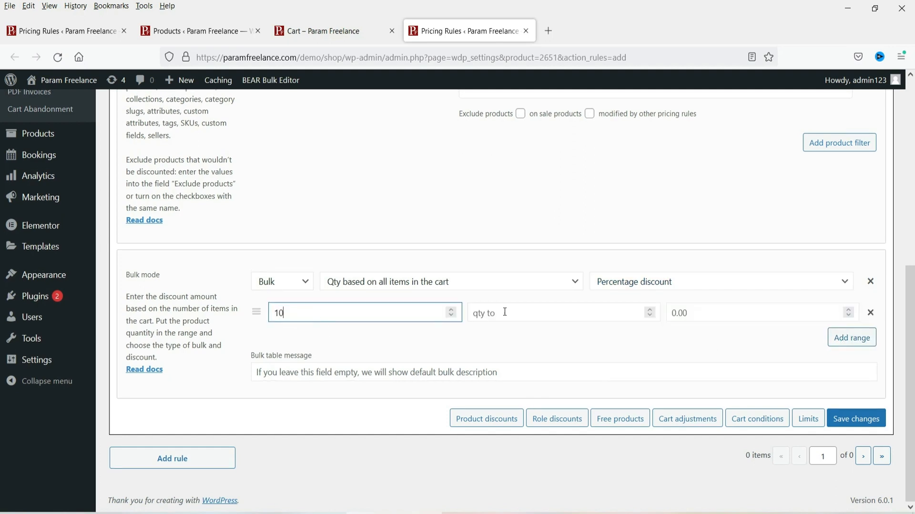
{"action": "left_click", "coordinate": [505, 312]}
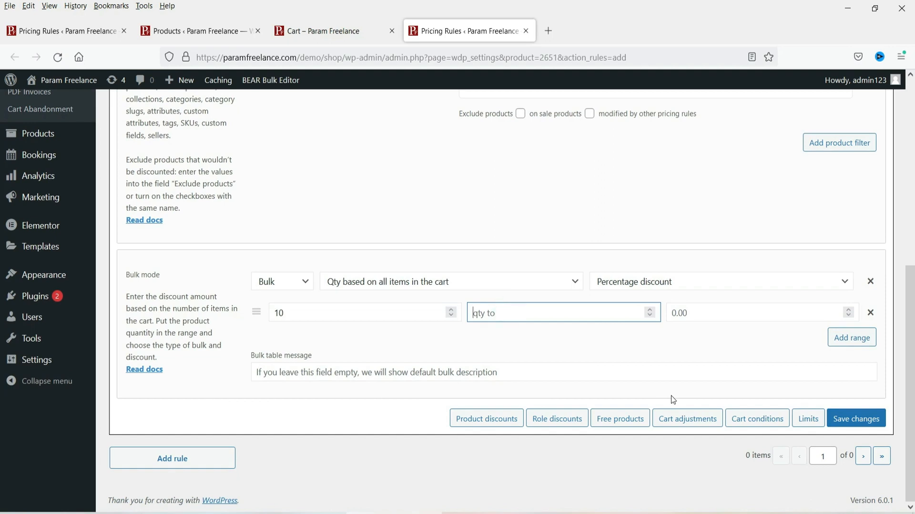
{"action": "type", "text": "15"}
{"action": "left_click", "coordinate": [707, 314]}
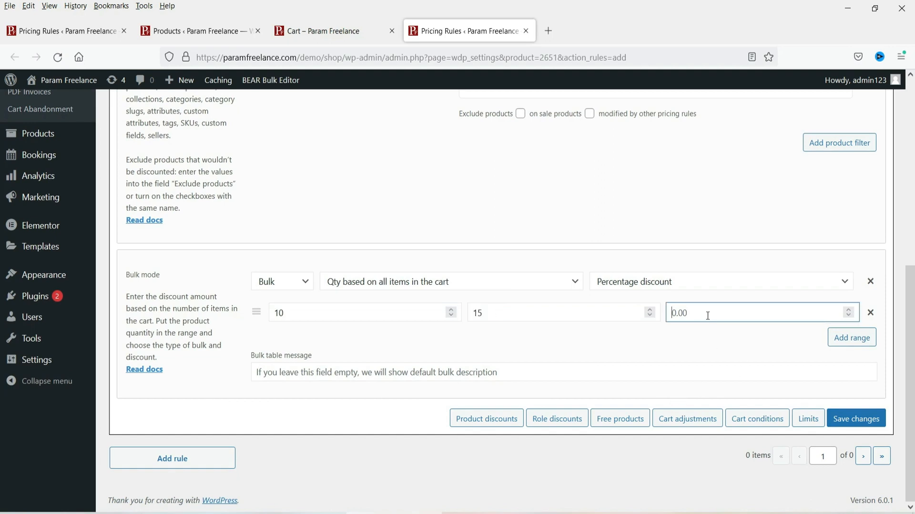
{"action": "type", "text": "10"}
Add a second range for quantity 16 to 20 with a 15% discount and save the bulk purchase rule
{"action": "left_click", "coordinate": [852, 337]}
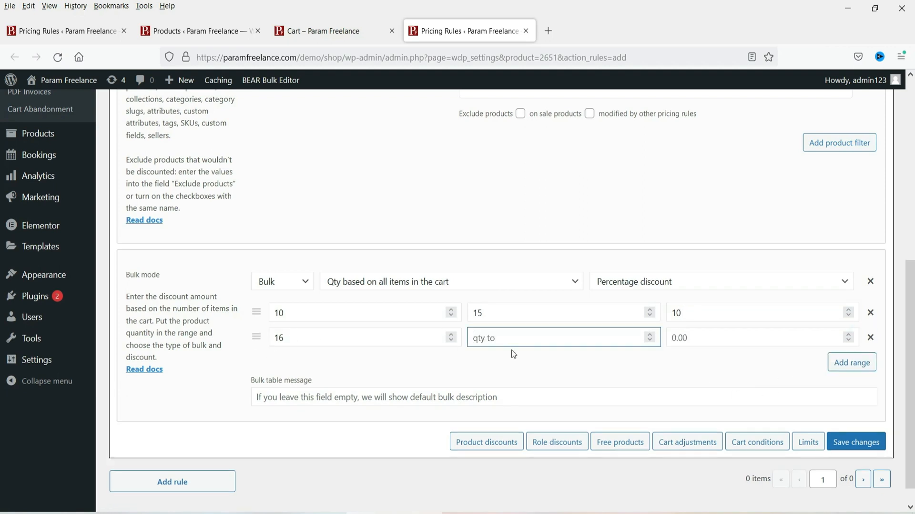
{"action": "type", "text": "20"}
{"action": "left_click", "coordinate": [692, 334]}
{"action": "type", "text": "15"}
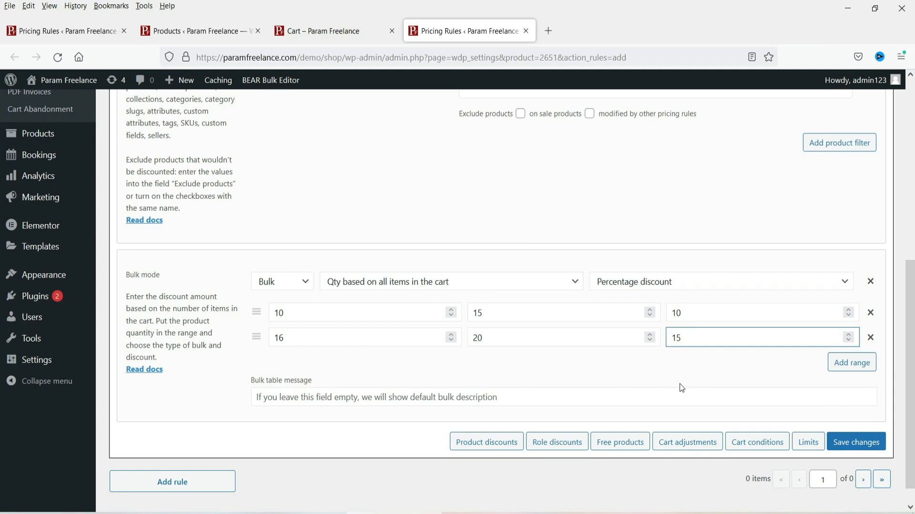
{"action": "left_click", "coordinate": [854, 444]}
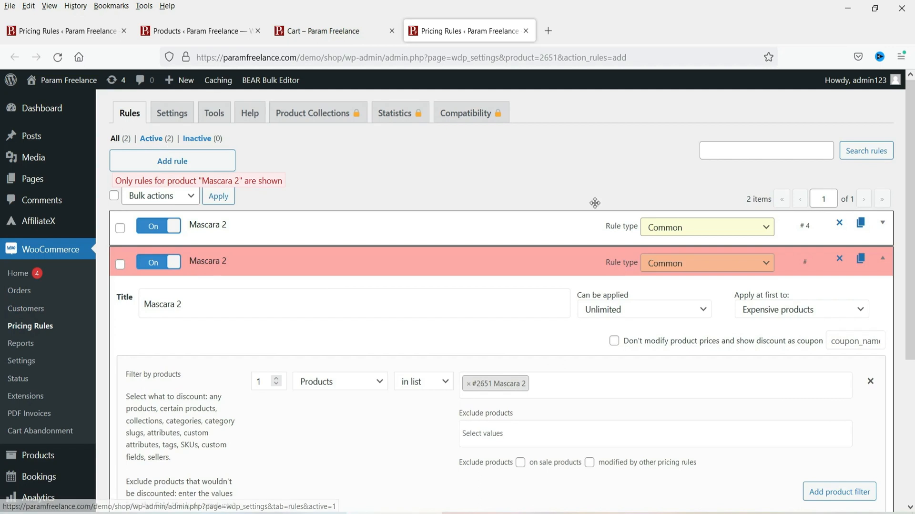
Go to the storefront's full product list and open the Eye Liner product page in a new tab
{"action": "left_click", "coordinate": [316, 29]}
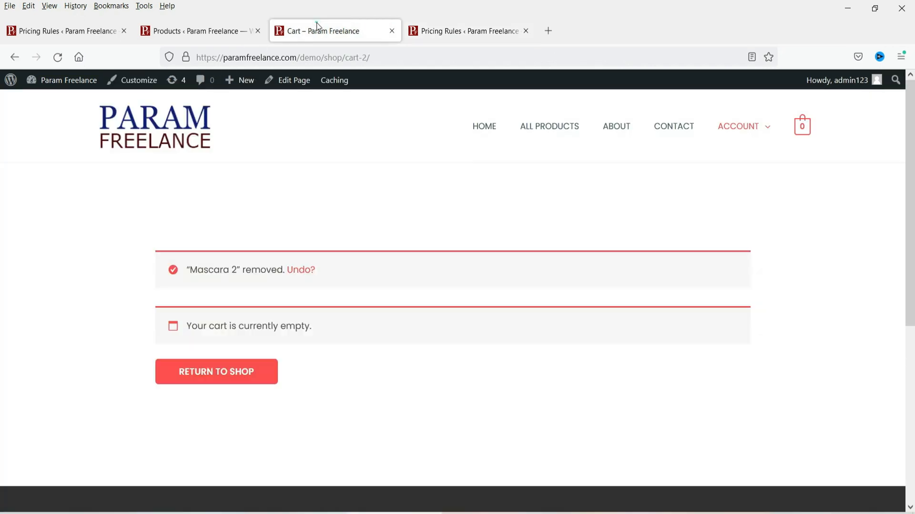
{"action": "left_click", "coordinate": [549, 127]}
{"action": "scroll", "coordinate": [498, 152], "scroll_direction": "down", "scroll_amount": 10}
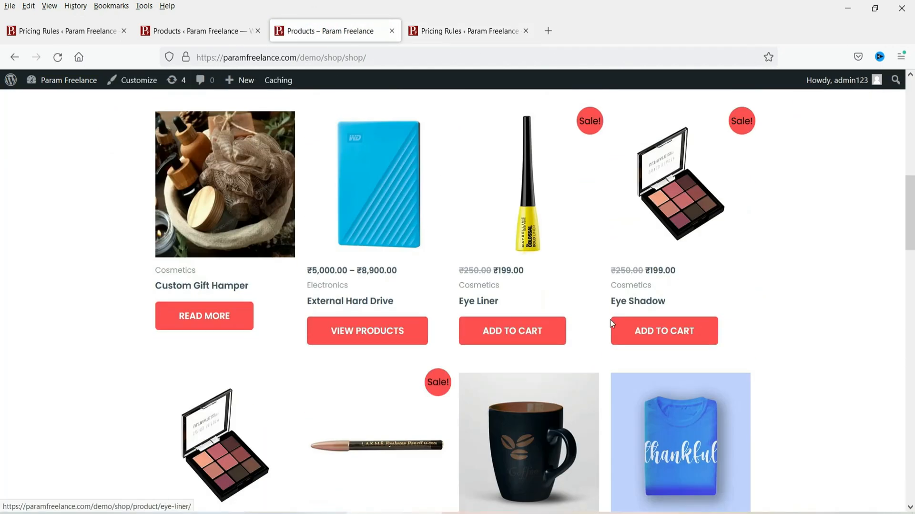
{"action": "right_click", "coordinate": [527, 220]}
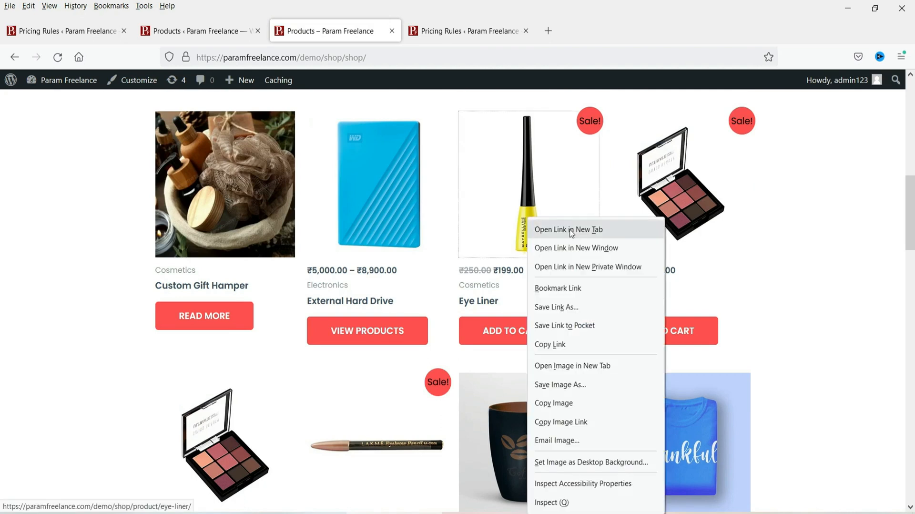
{"action": "left_click", "coordinate": [571, 231]}
{"action": "scroll", "coordinate": [742, 226], "scroll_direction": "down", "scroll_amount": 1}
{"action": "scroll", "coordinate": [741, 226], "scroll_direction": "down", "scroll_amount": 3}
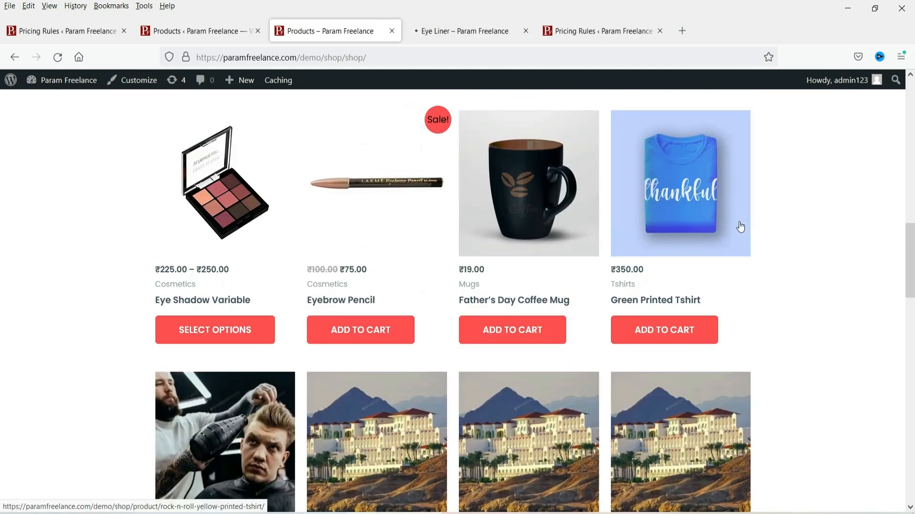
{"action": "scroll", "coordinate": [742, 226], "scroll_direction": "up", "scroll_amount": 11}
{"action": "scroll", "coordinate": [741, 228], "scroll_direction": "down", "scroll_amount": 3}
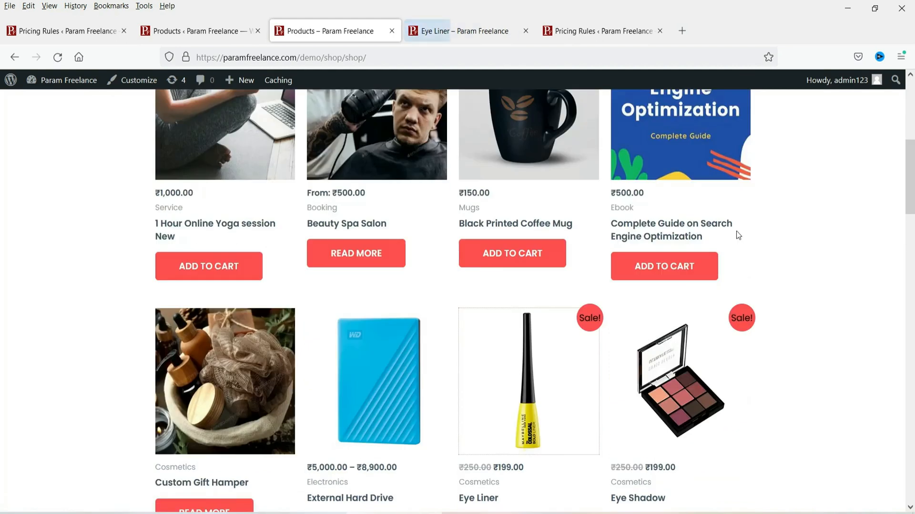
Review the bulk deal table on the Eye Liner page and add 10 Eye Liners to the cart
{"action": "key", "text": "ctrl+Tab"}
{"action": "scroll", "coordinate": [729, 231], "scroll_direction": "down", "scroll_amount": 2}
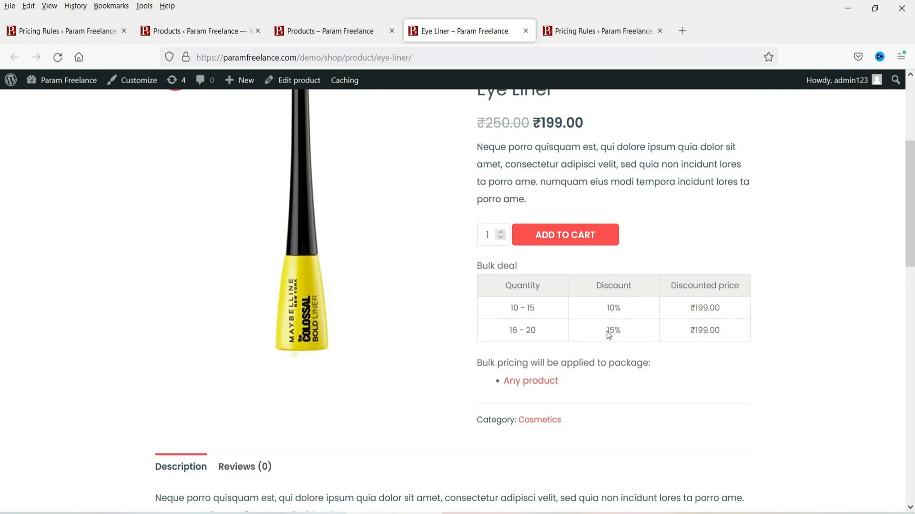
{"action": "scroll", "coordinate": [817, 316], "scroll_direction": "up", "scroll_amount": 3}
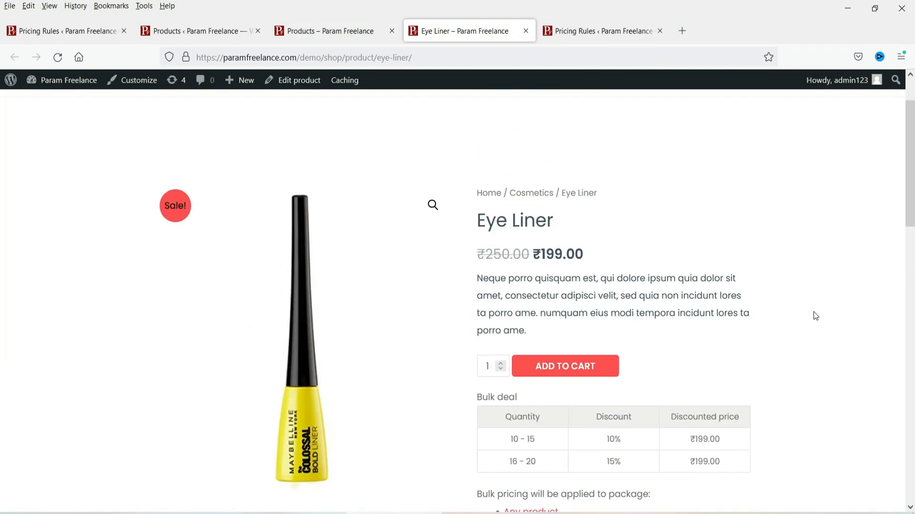
{"action": "double_click", "coordinate": [491, 365]}
{"action": "left_click", "coordinate": [557, 365]}
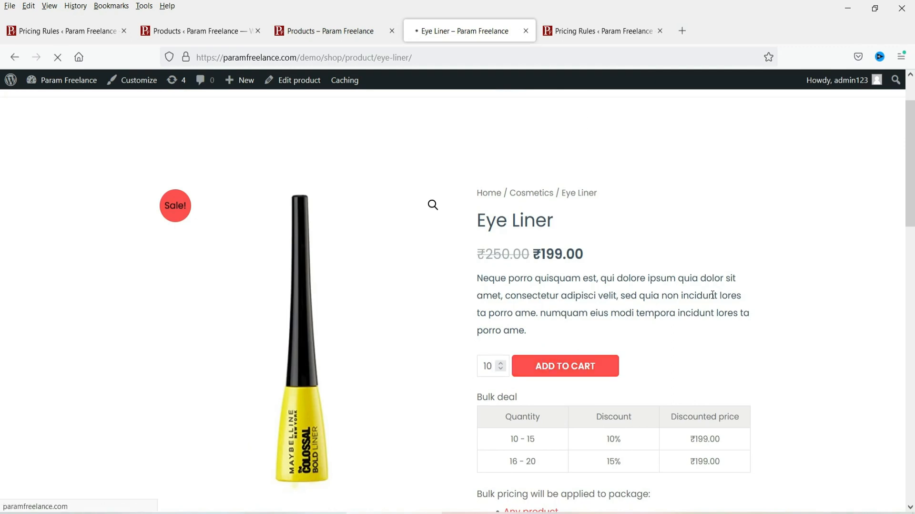
Open Mascara from the Eye Liner page's related products and add 8 of it to the cart
{"action": "scroll", "coordinate": [680, 258], "scroll_direction": "down", "scroll_amount": 6}
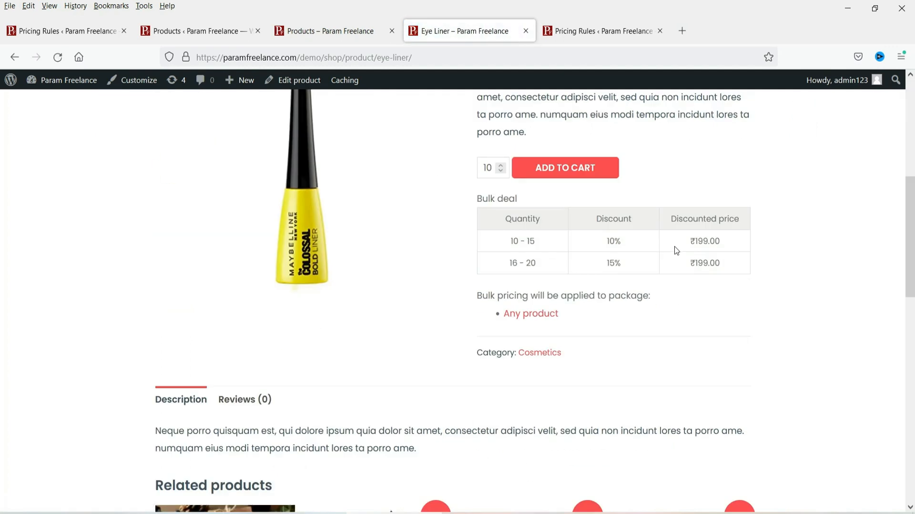
{"action": "scroll", "coordinate": [677, 250], "scroll_direction": "down", "scroll_amount": 5}
{"action": "scroll", "coordinate": [677, 253], "scroll_direction": "down", "scroll_amount": 5}
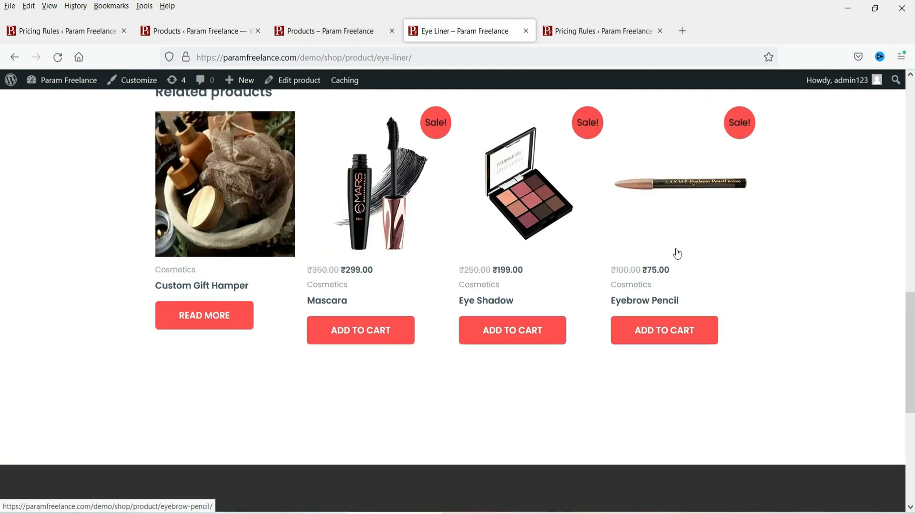
{"action": "left_click", "coordinate": [373, 210]}
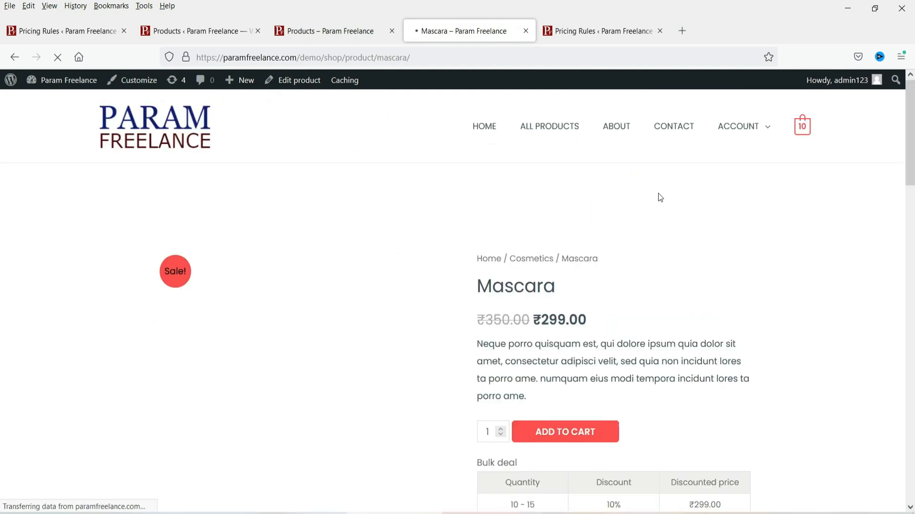
{"action": "scroll", "coordinate": [703, 207], "scroll_direction": "down", "scroll_amount": 4}
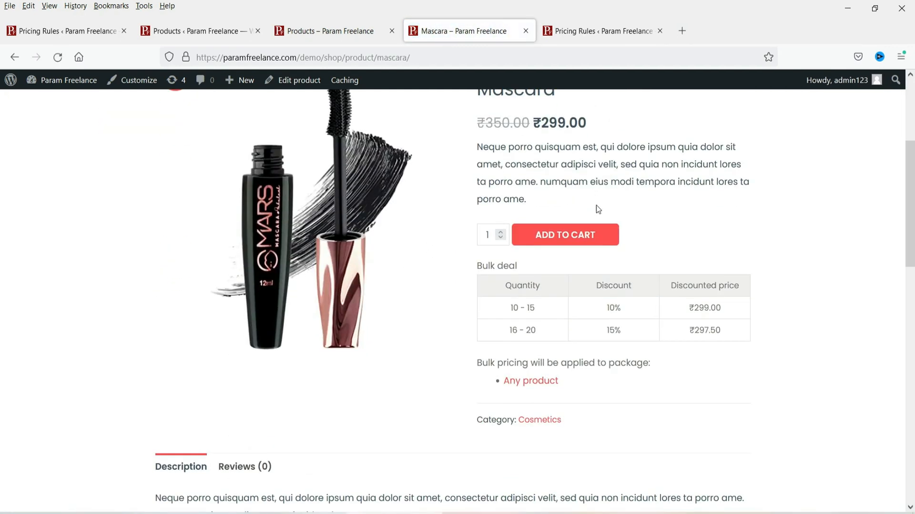
{"action": "left_click_drag", "start_coordinate": [489, 234], "coordinate": [472, 256]}
{"action": "key", "text": "BackSpace"}
{"action": "type", "text": "8"}
{"action": "left_click", "coordinate": [575, 236]}
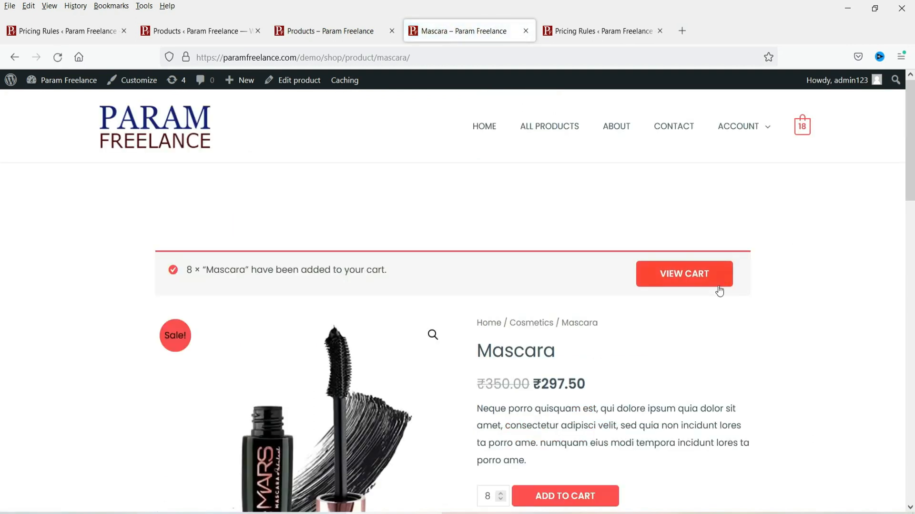
View the cart and check the discounted Mascara price in Calculator by dividing 29750 by 350
{"action": "left_click", "coordinate": [708, 283]}
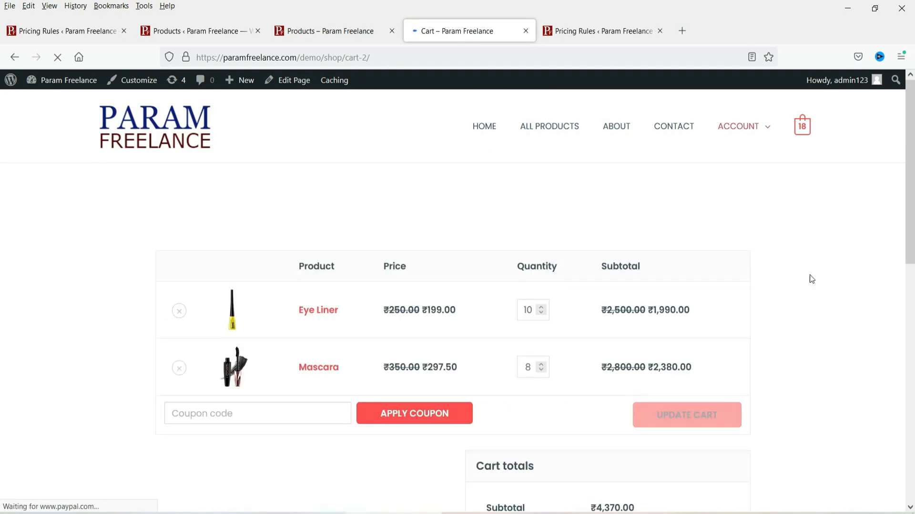
{"action": "scroll", "coordinate": [811, 272], "scroll_direction": "down", "scroll_amount": 3}
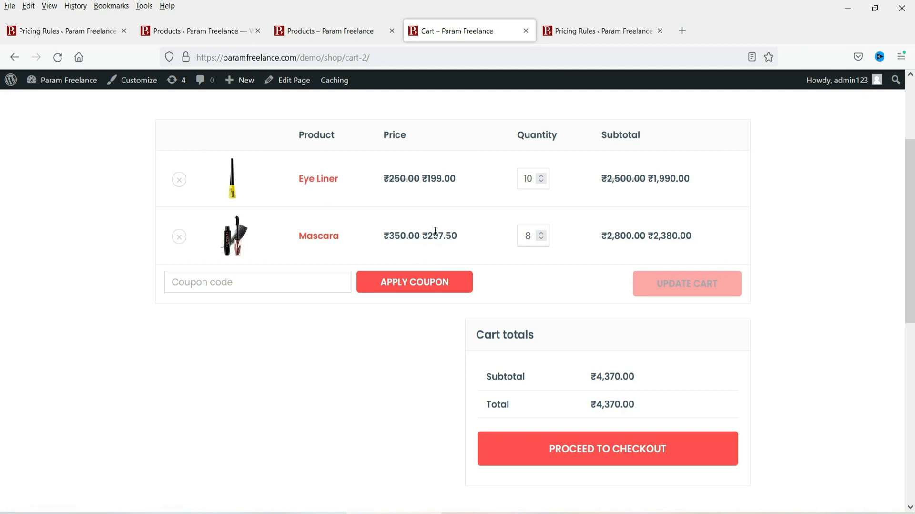
{"action": "key", "text": "alt+Tab"}
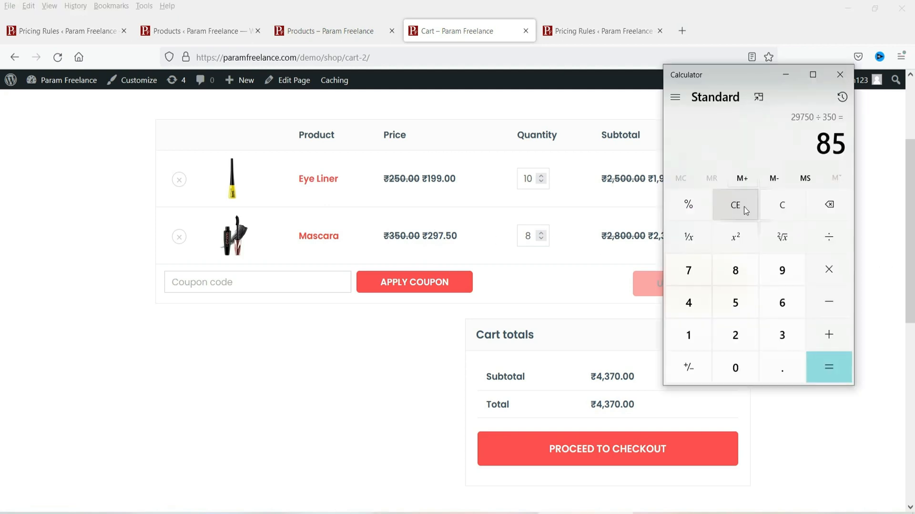
{"action": "left_click", "coordinate": [840, 74]}
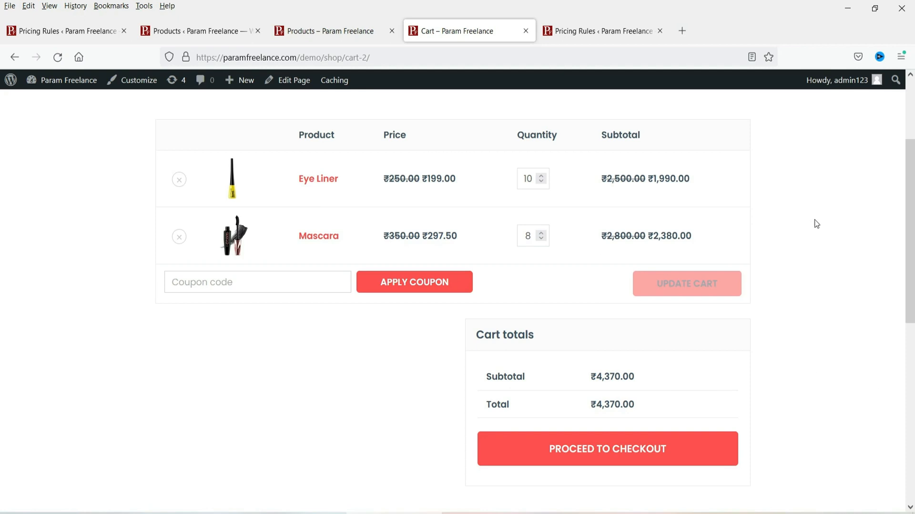
Return to the admin product list and open the Eye Shadow Variable product's store page in a new tab
{"action": "key", "text": "ctrl+Tab"}
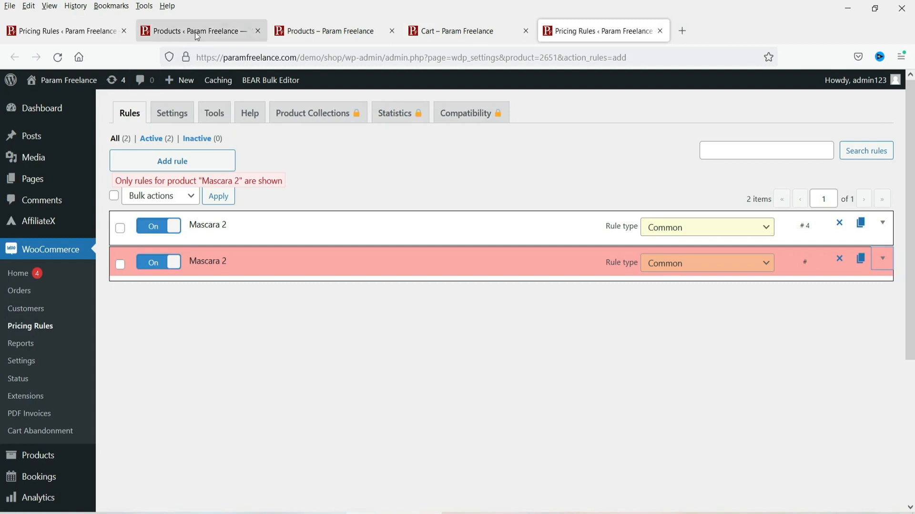
{"action": "left_click", "coordinate": [169, 31]}
{"action": "scroll", "coordinate": [352, 231], "scroll_direction": "down", "scroll_amount": 3}
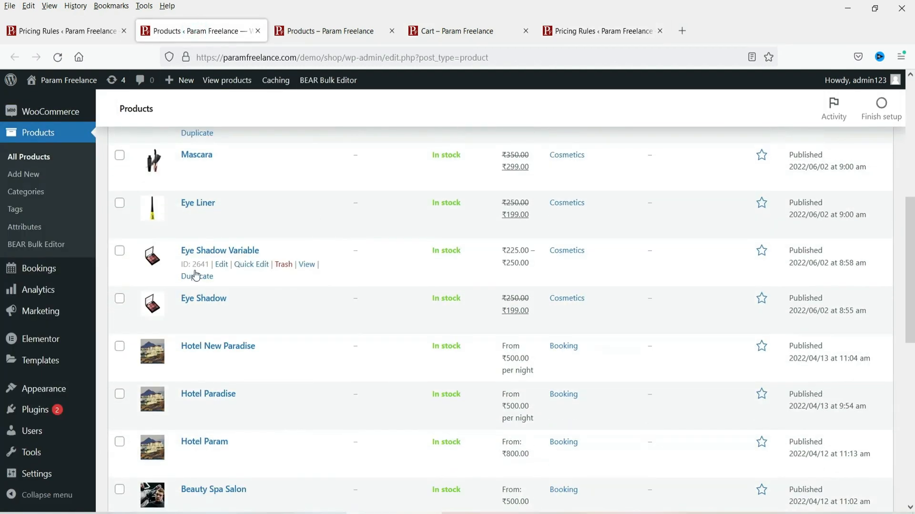
{"action": "right_click", "coordinate": [307, 264]}
{"action": "left_click", "coordinate": [341, 281]}
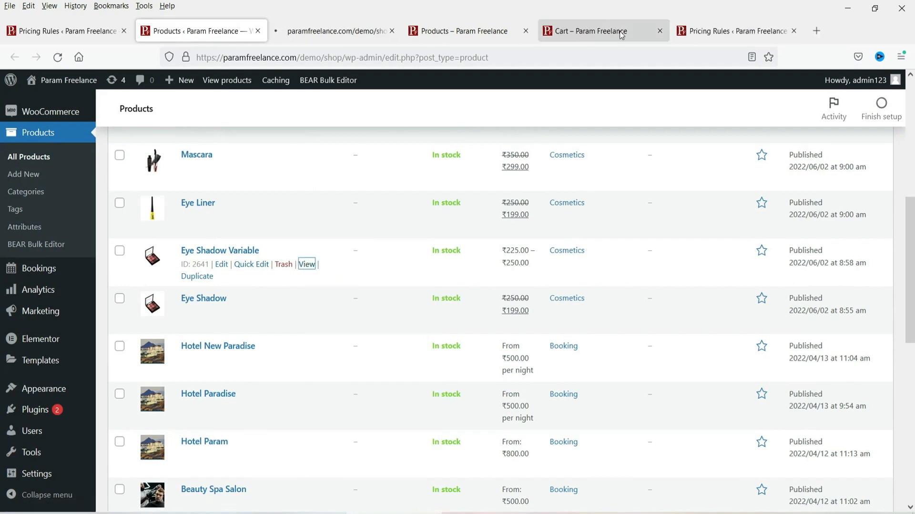
Remove Eye Liner from the cart, set the Mascara quantity to 10 and update the cart
{"action": "left_click", "coordinate": [599, 31]}
{"action": "scroll", "coordinate": [803, 191], "scroll_direction": "up", "scroll_amount": 3}
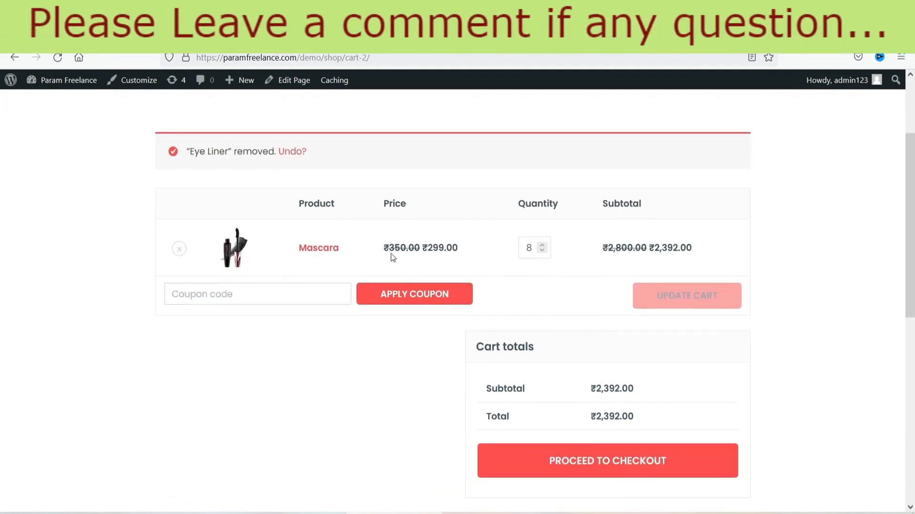
{"action": "left_click", "coordinate": [545, 245]}
{"action": "left_click", "coordinate": [545, 245]}
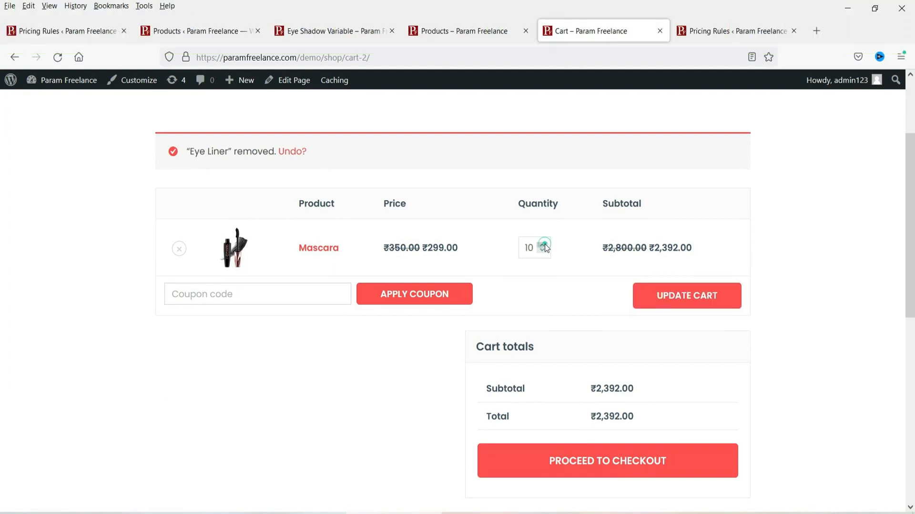
{"action": "left_click", "coordinate": [695, 296]}
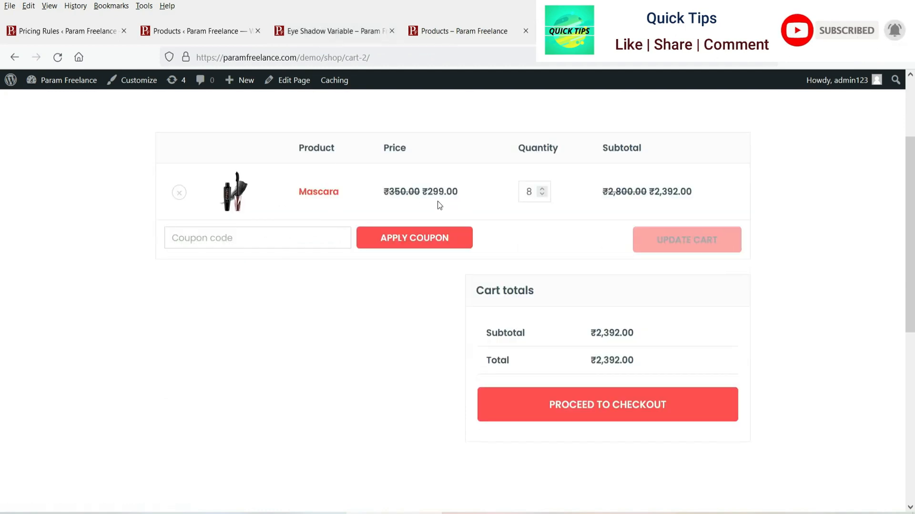
Select Shade 2 on the Eye Shadow Variable product page to check its bulk deal prices
{"action": "left_click", "coordinate": [338, 33]}
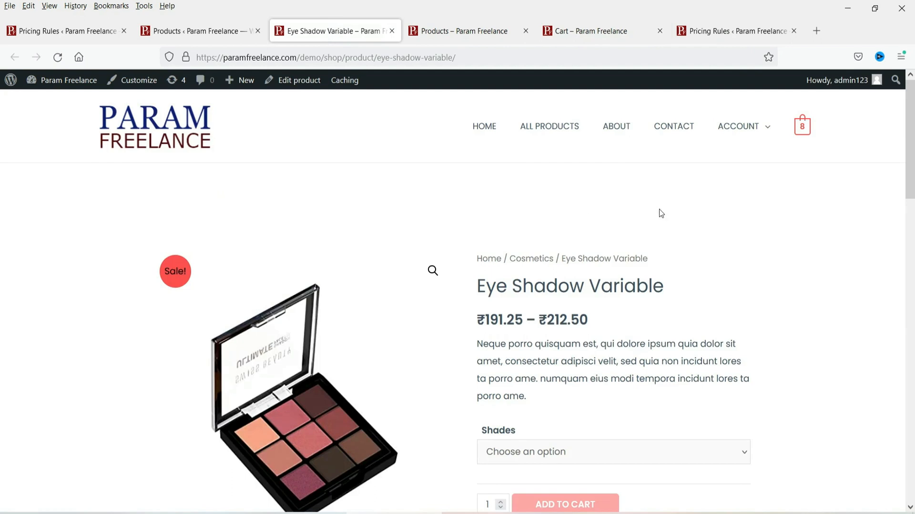
{"action": "scroll", "coordinate": [658, 212], "scroll_direction": "down", "scroll_amount": 2}
{"action": "scroll", "coordinate": [661, 210], "scroll_direction": "down", "scroll_amount": 3}
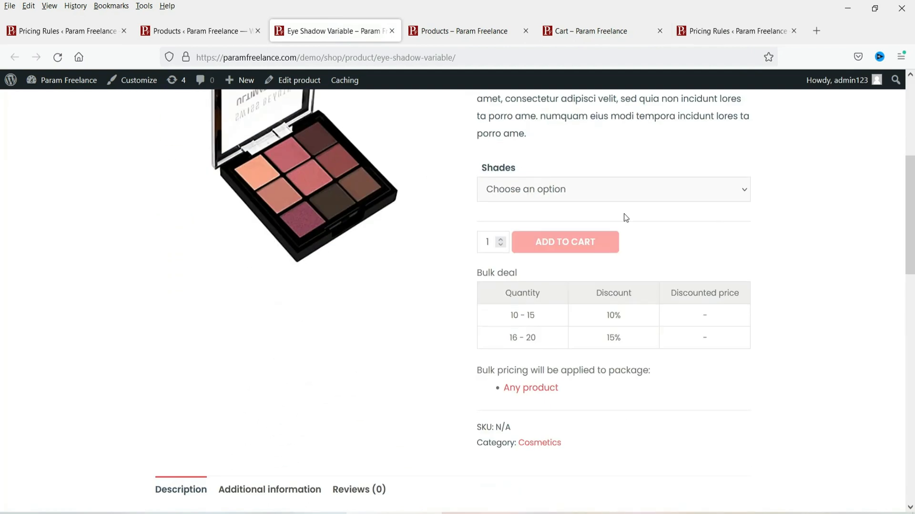
{"action": "left_click", "coordinate": [608, 195]}
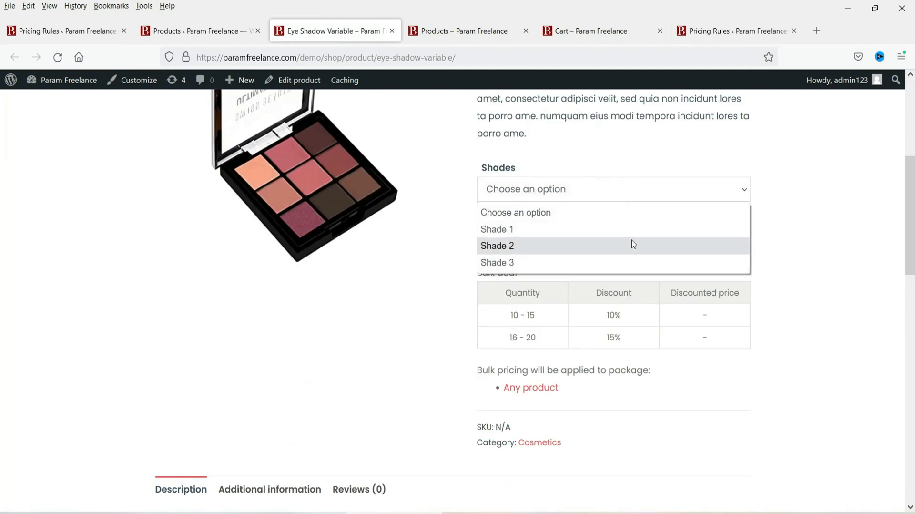
{"action": "left_click", "coordinate": [634, 245]}
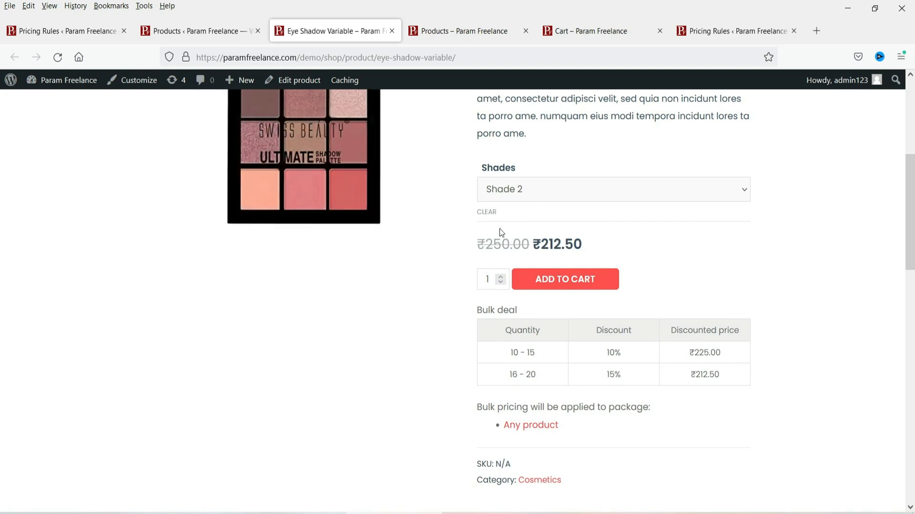
Add 10 units of Eye Shadow Variable in Shade 2 to the cart and check the item's discounted price there
{"action": "left_click", "coordinate": [501, 277]}
{"action": "left_click", "coordinate": [571, 279]}
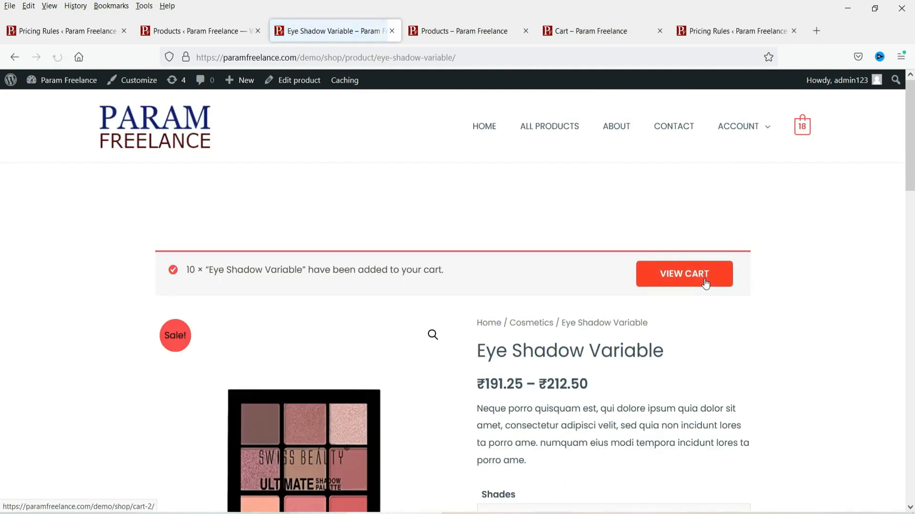
{"action": "left_click", "coordinate": [706, 284]}
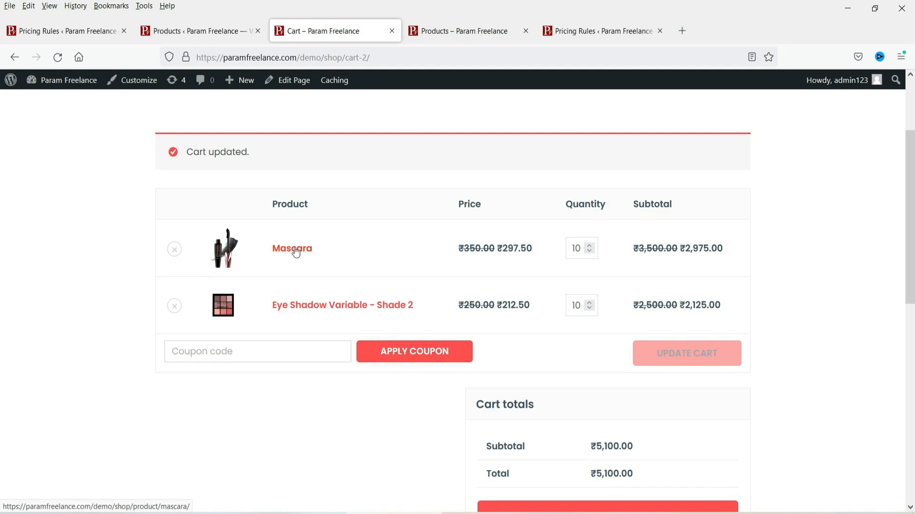
{"action": "scroll", "coordinate": [258, 274], "scroll_direction": "down", "scroll_amount": 2}
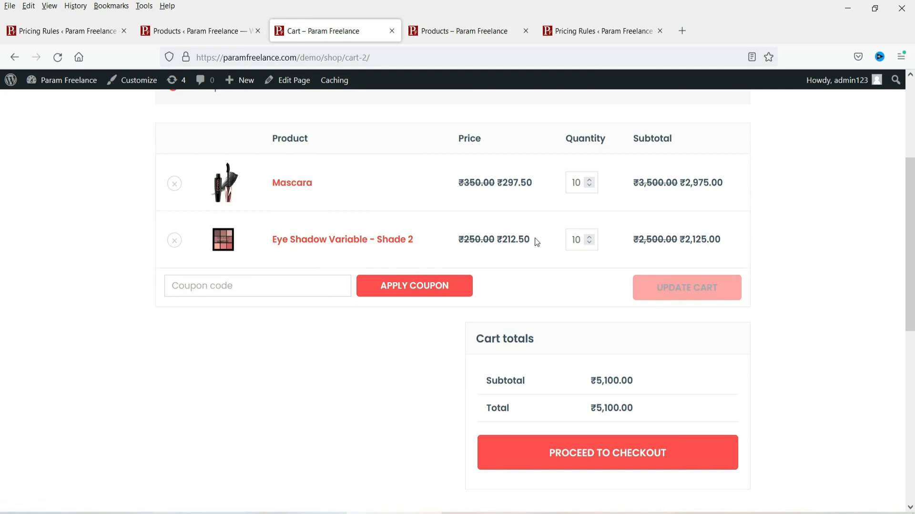
{"action": "left_click_drag", "start_coordinate": [448, 240], "coordinate": [533, 238]}
{"action": "left_click", "coordinate": [842, 253]}
Return to the pricing rules and expand the Any Product bulk purchase rule
{"action": "left_click", "coordinate": [213, 34]}
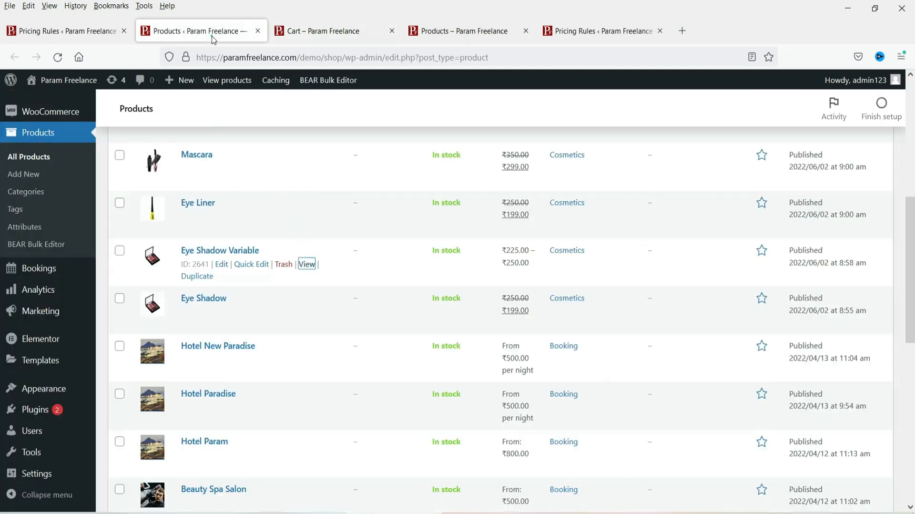
{"action": "left_click", "coordinate": [321, 33]}
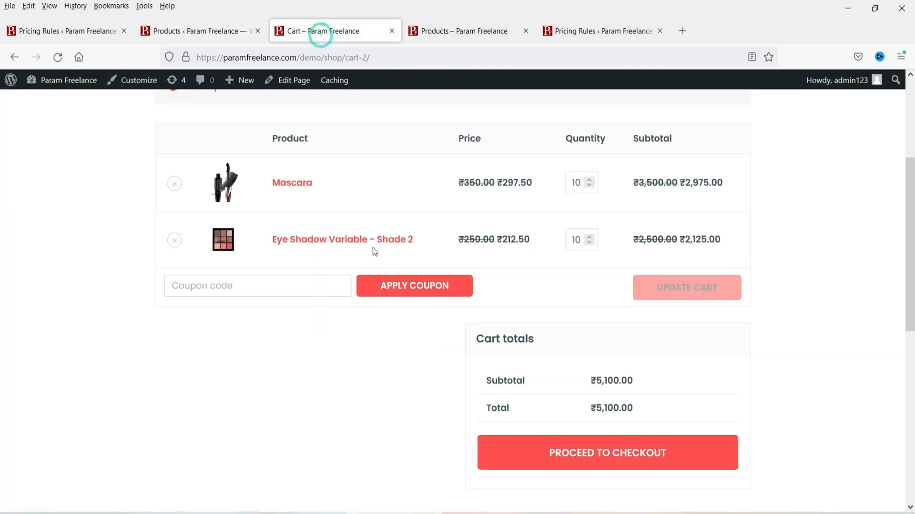
{"action": "left_click", "coordinate": [446, 32]}
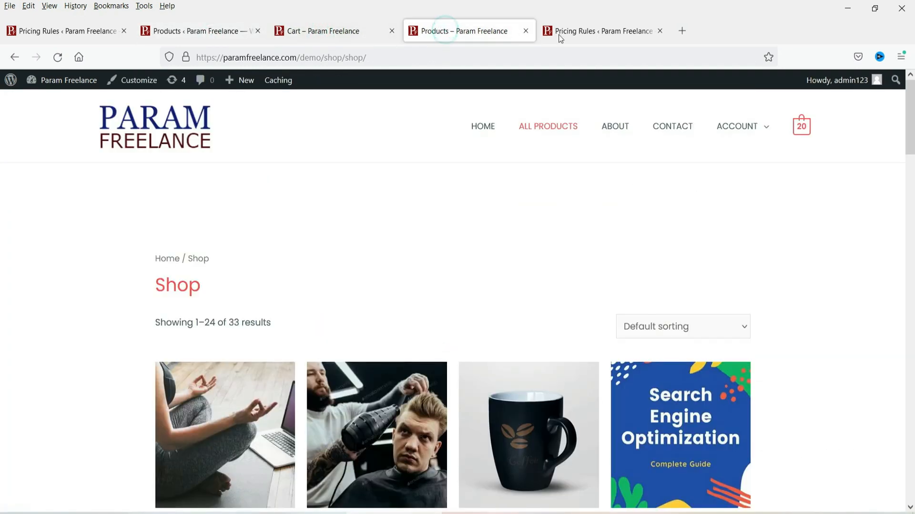
{"action": "left_click", "coordinate": [587, 31]}
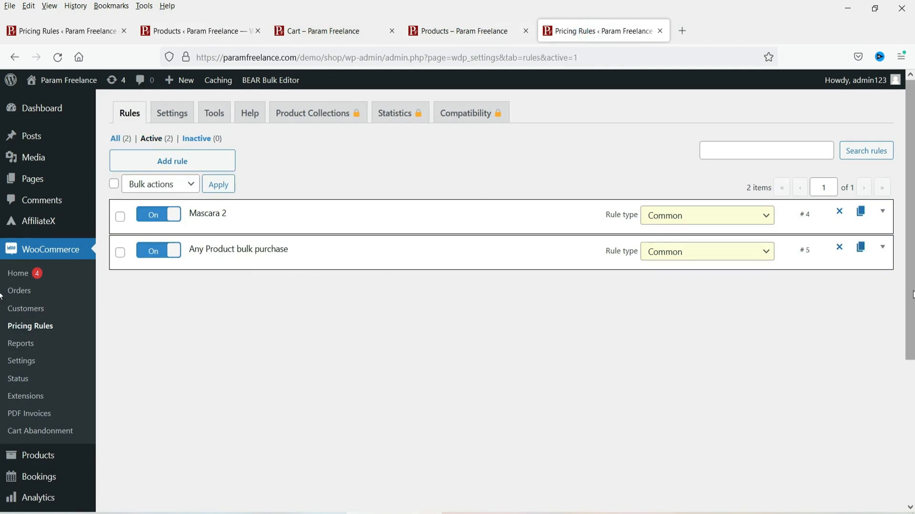
{"action": "left_click", "coordinate": [883, 249]}
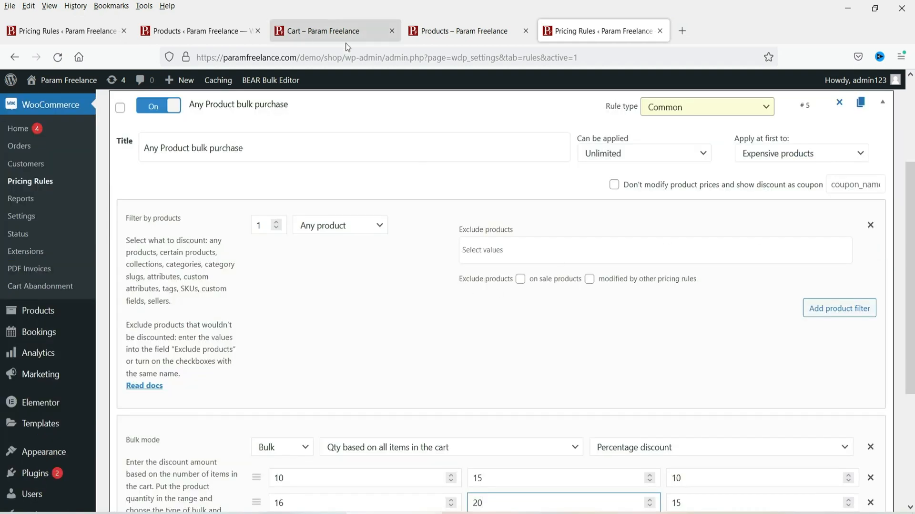
{"action": "left_click", "coordinate": [296, 31]}
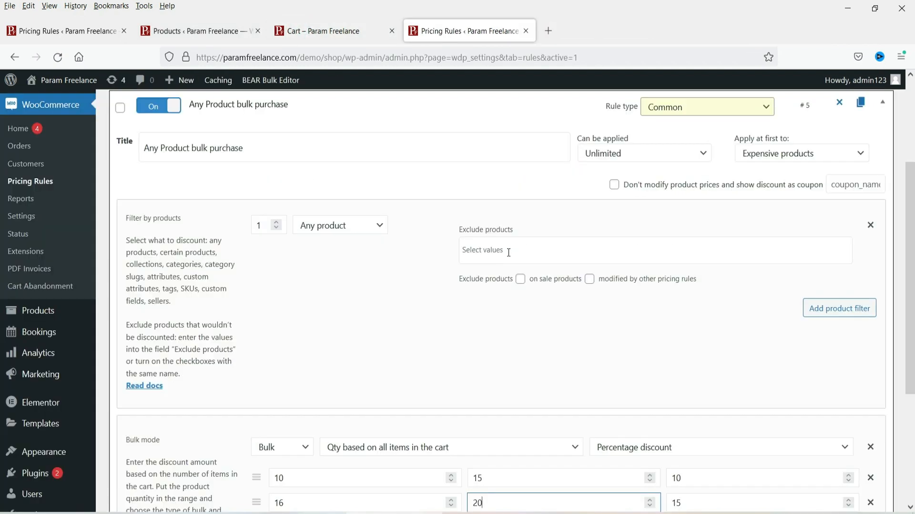
Exclude Eye Shadow Variable from the Any Product bulk purchase rule and save the changes
{"action": "left_click", "coordinate": [509, 252]}
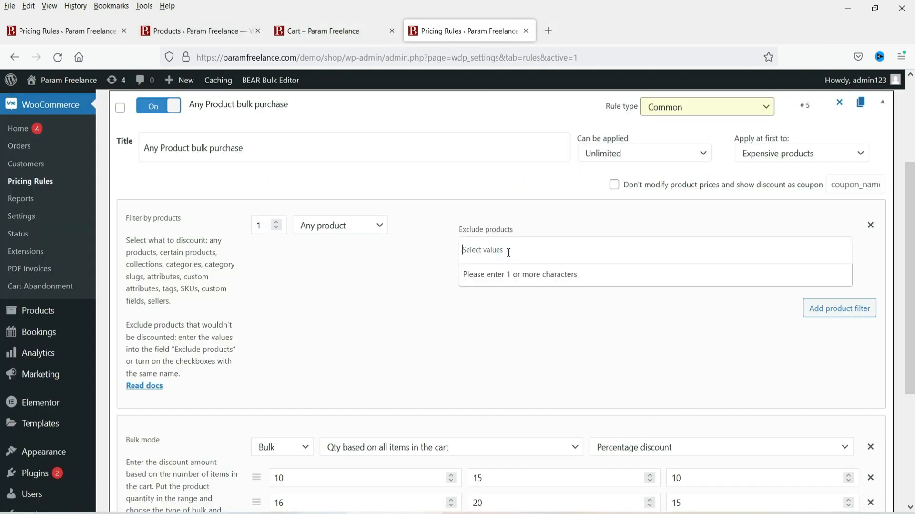
{"action": "type", "text": "ey"}
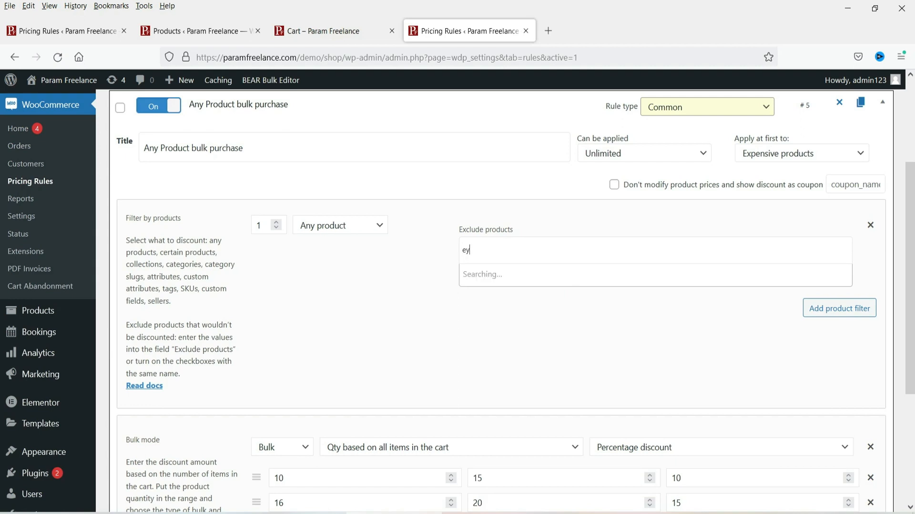
{"action": "type", "text": "e"}
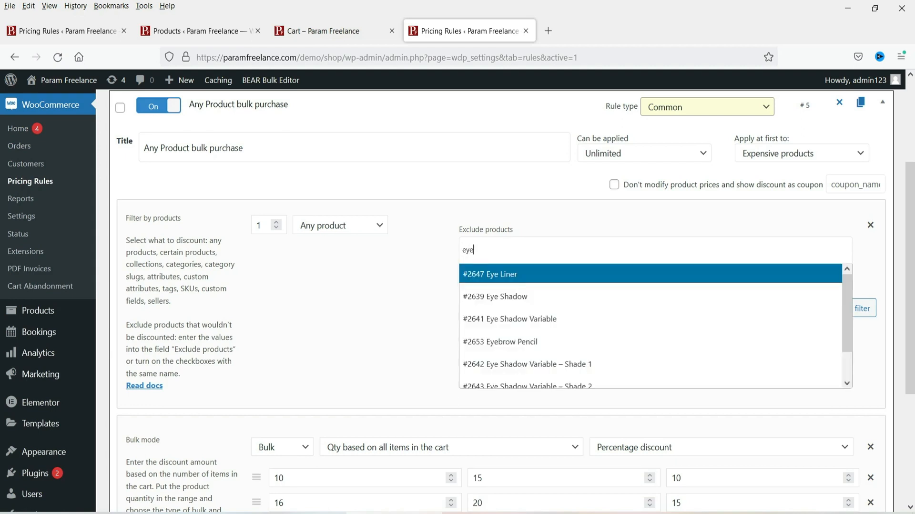
{"action": "left_click", "coordinate": [544, 319]}
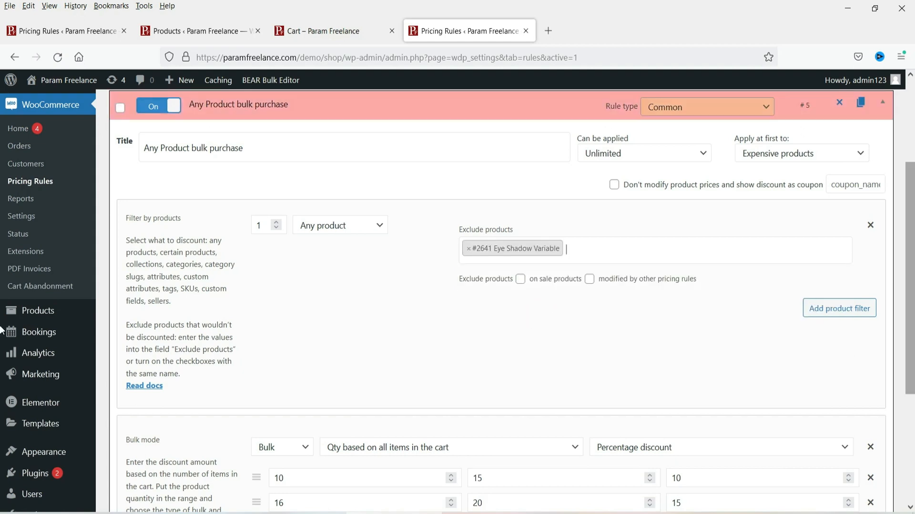
{"action": "scroll", "coordinate": [904, 330], "scroll_direction": "down", "scroll_amount": 3}
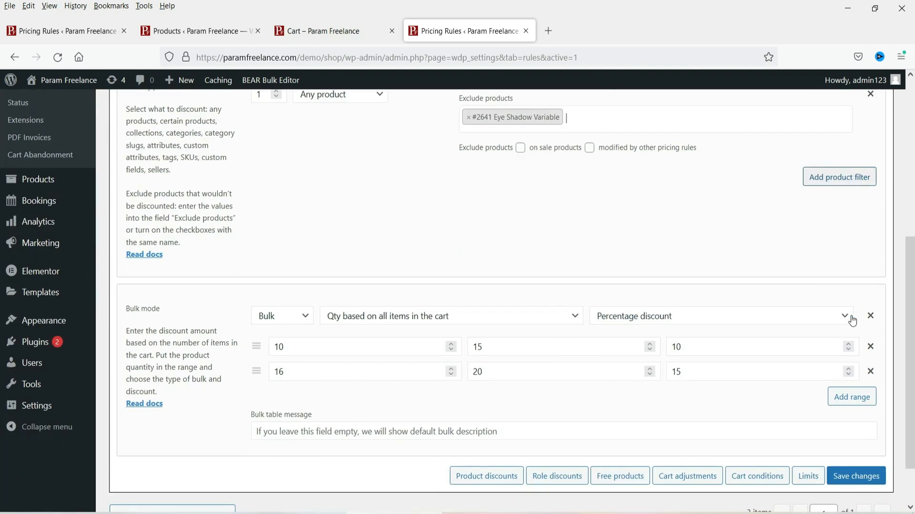
{"action": "left_click", "coordinate": [852, 478]}
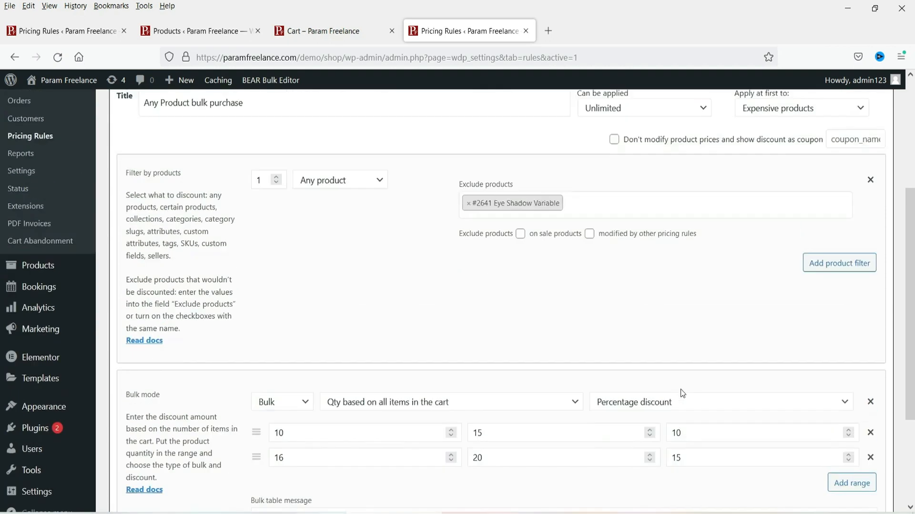
Reload the cart and check the price of Eye Shadow Variable - Shade 2 under the changed rule
{"action": "left_click", "coordinate": [316, 31]}
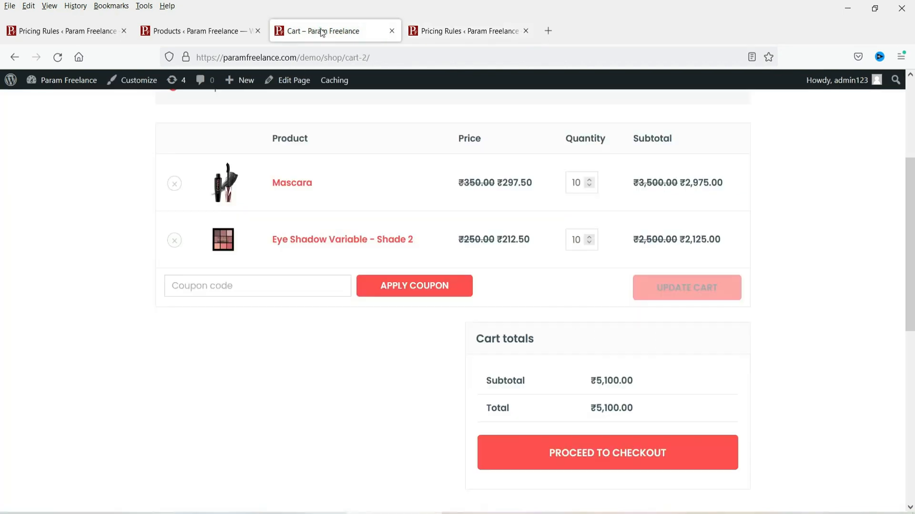
{"action": "left_click", "coordinate": [57, 57]}
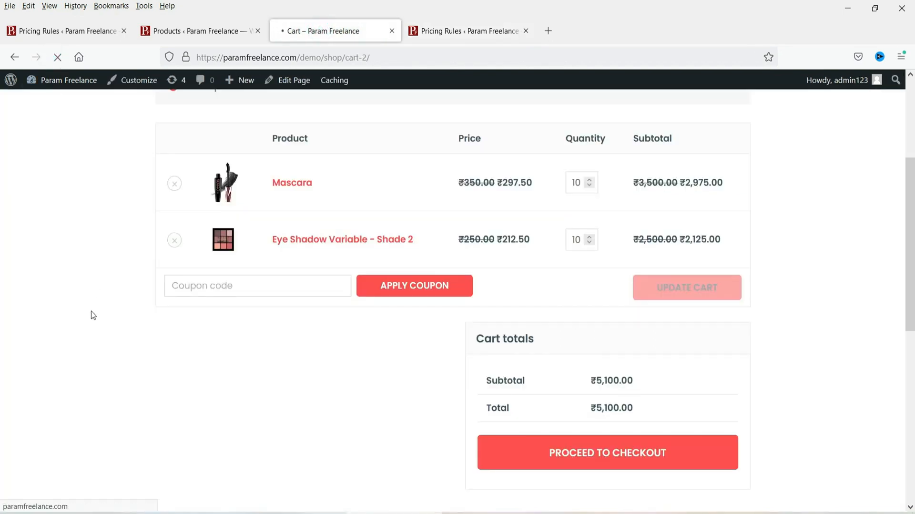
{"action": "scroll", "coordinate": [143, 319], "scroll_direction": "up", "scroll_amount": 3}
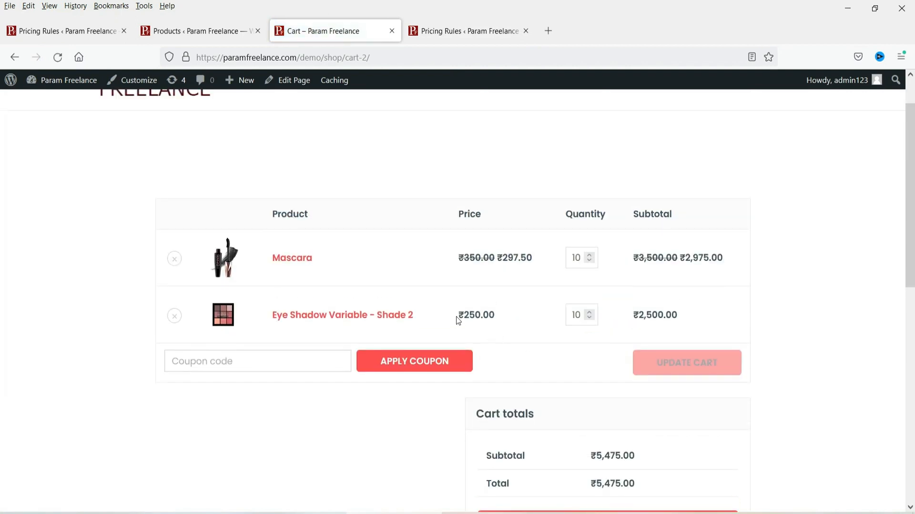
{"action": "left_click_drag", "start_coordinate": [465, 314], "coordinate": [496, 314]}
{"action": "left_click", "coordinate": [496, 312]}
{"action": "triple_click", "coordinate": [499, 314]}
{"action": "left_click", "coordinate": [505, 333]}
Add a pricing rule titled BOGO with the discount type BOGO(free)
{"action": "left_click", "coordinate": [470, 30]}
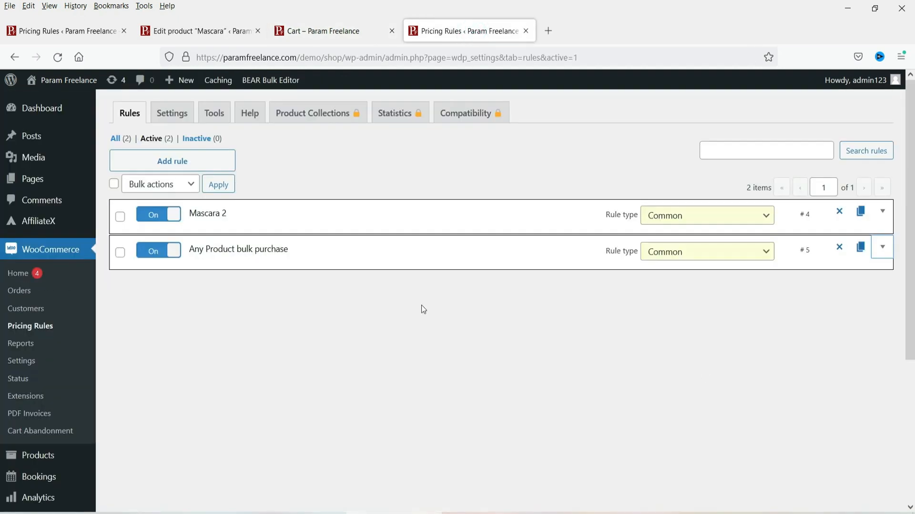
{"action": "left_click", "coordinate": [206, 165]}
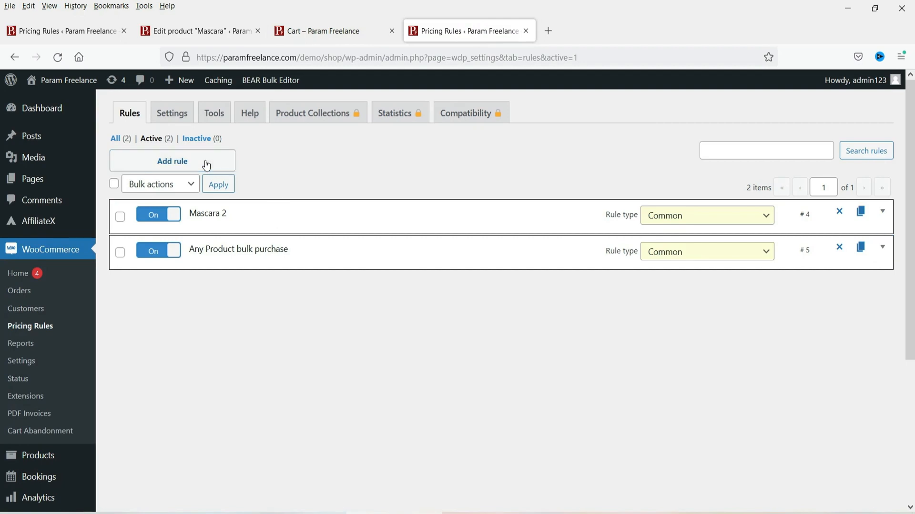
{"action": "scroll", "coordinate": [243, 238], "scroll_direction": "up", "scroll_amount": 3}
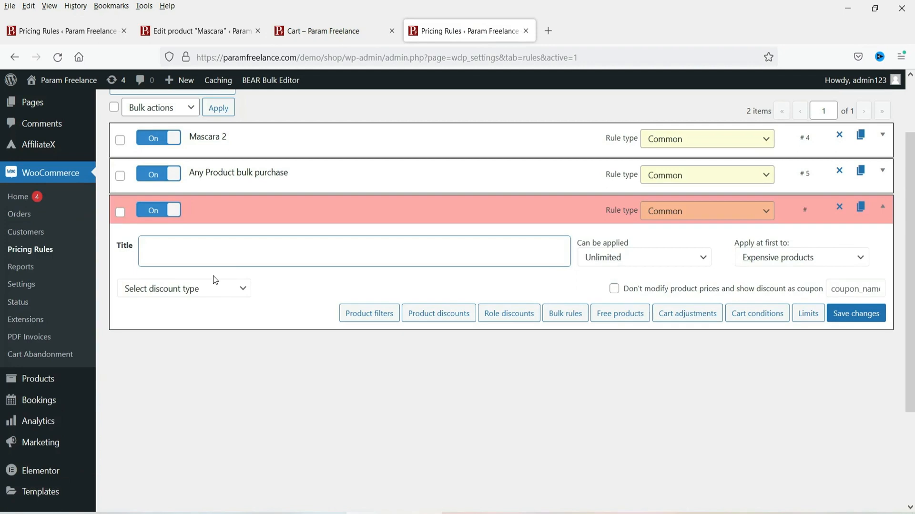
{"action": "type", "text": "BOGO"}
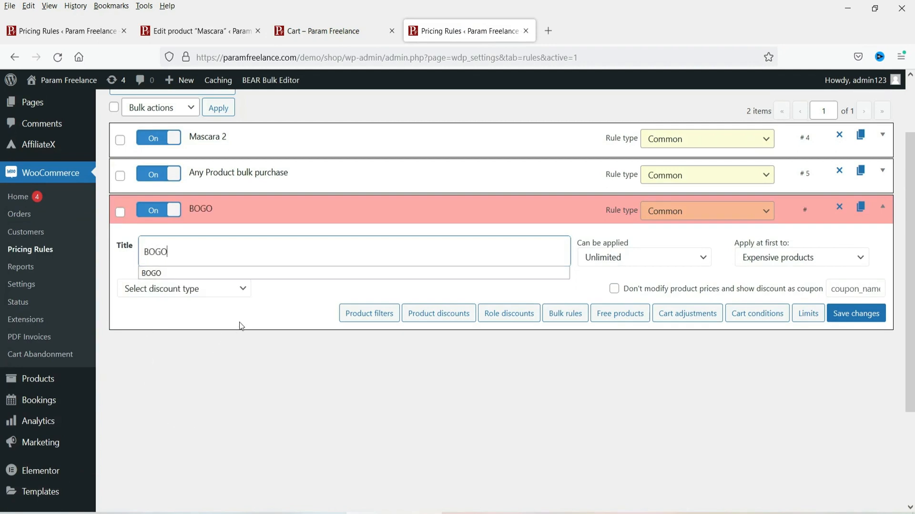
{"action": "left_click", "coordinate": [215, 292]}
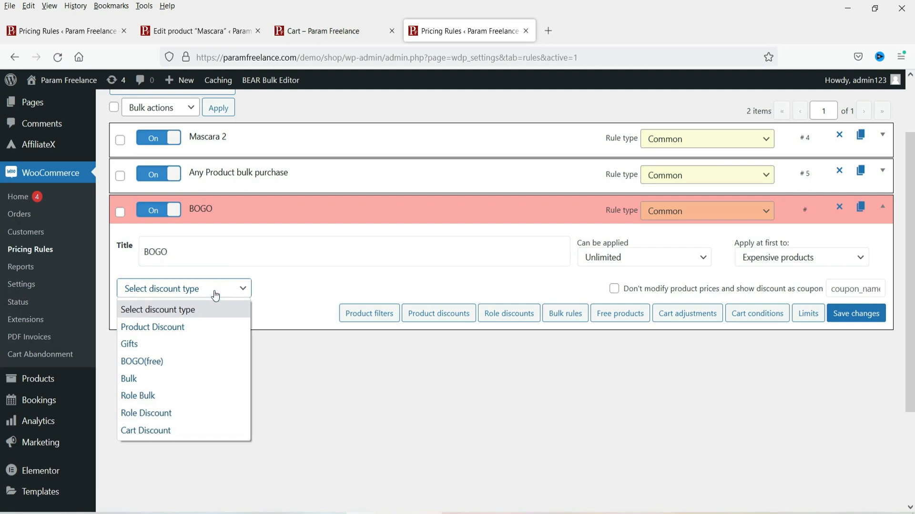
{"action": "left_click", "coordinate": [147, 364]}
{"action": "scroll", "coordinate": [451, 341], "scroll_direction": "down", "scroll_amount": 2}
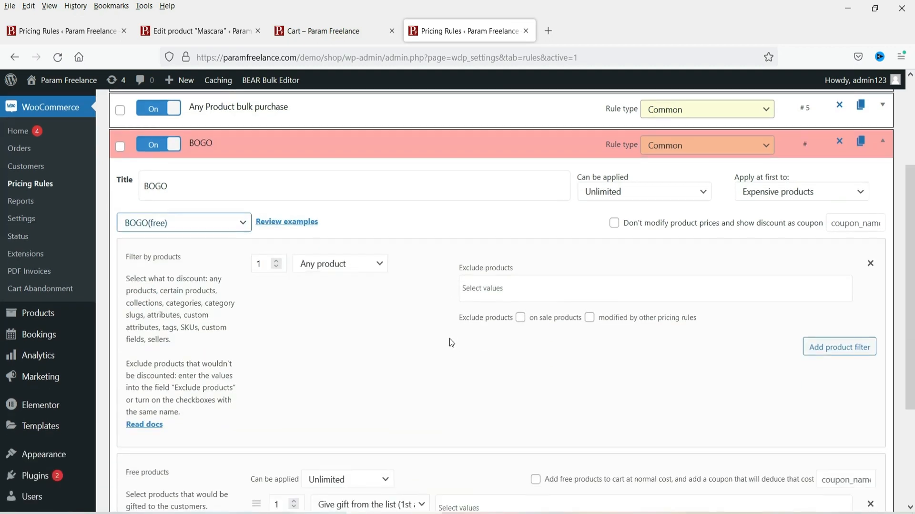
Set the BOGO rule's product filter to Products in list and select Mascara 2
{"action": "scroll", "coordinate": [455, 313], "scroll_direction": "down", "scroll_amount": 2}
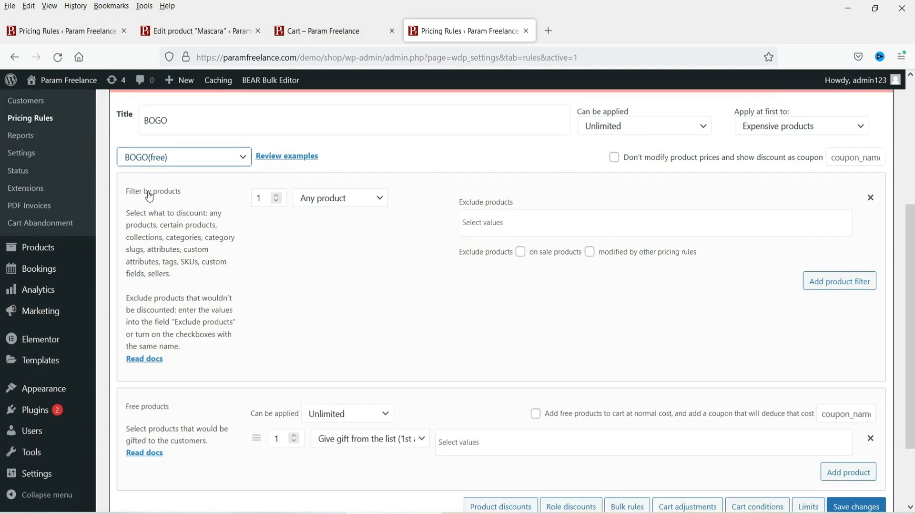
{"action": "left_click", "coordinate": [354, 197]}
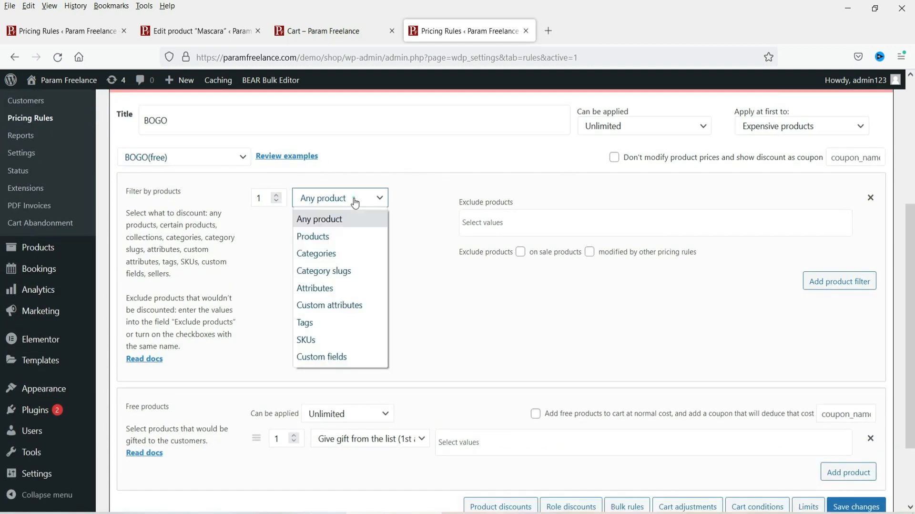
{"action": "left_click", "coordinate": [367, 237]}
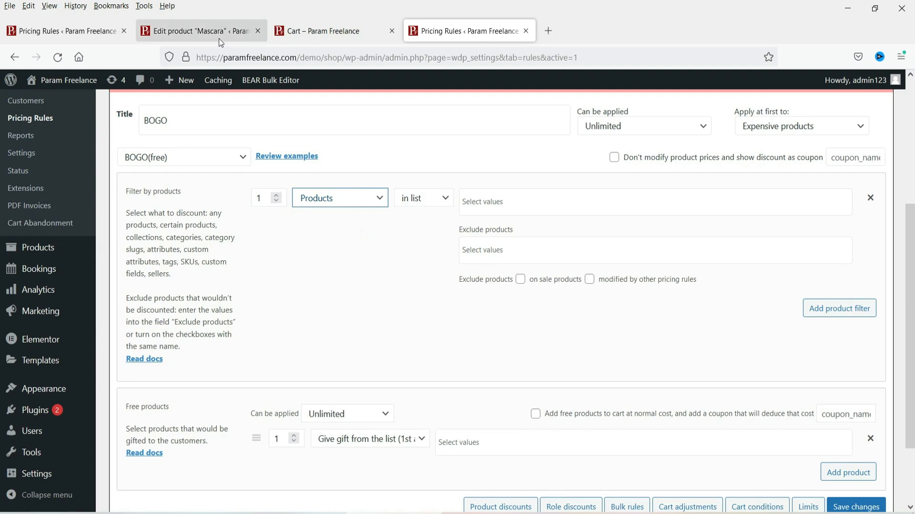
{"action": "left_click", "coordinate": [204, 38]}
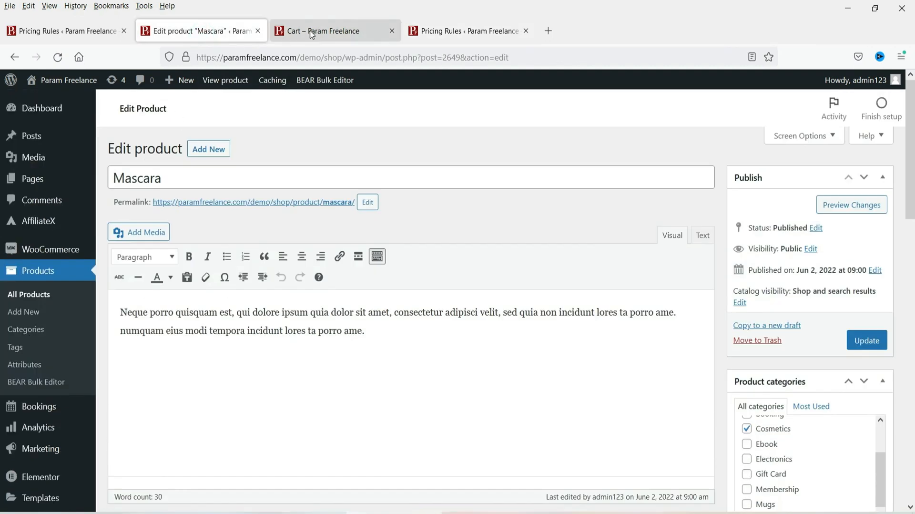
{"action": "left_click", "coordinate": [473, 31]}
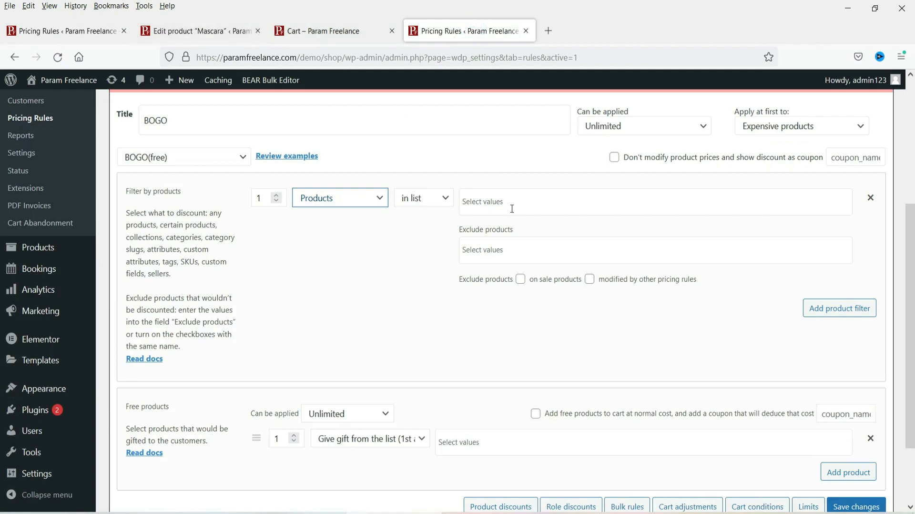
{"action": "left_click", "coordinate": [510, 203]}
{"action": "type", "text": "masc"}
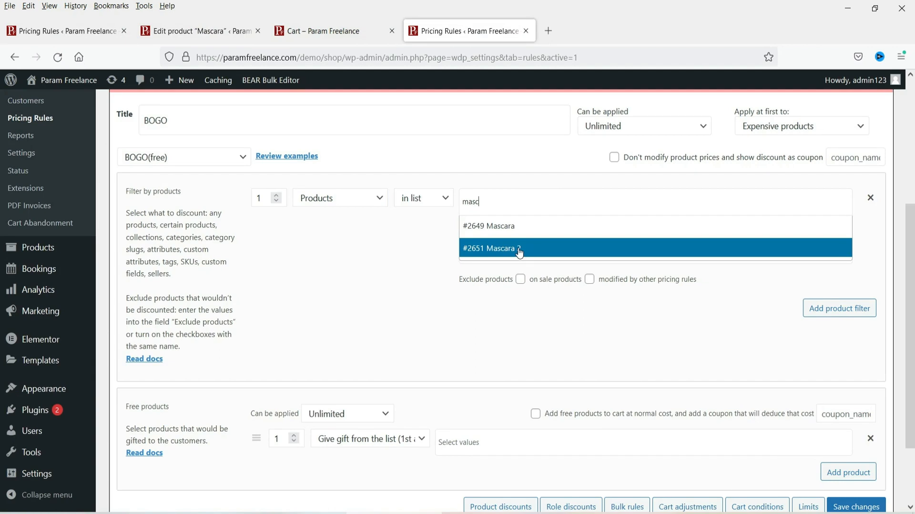
{"action": "left_click", "coordinate": [520, 251]}
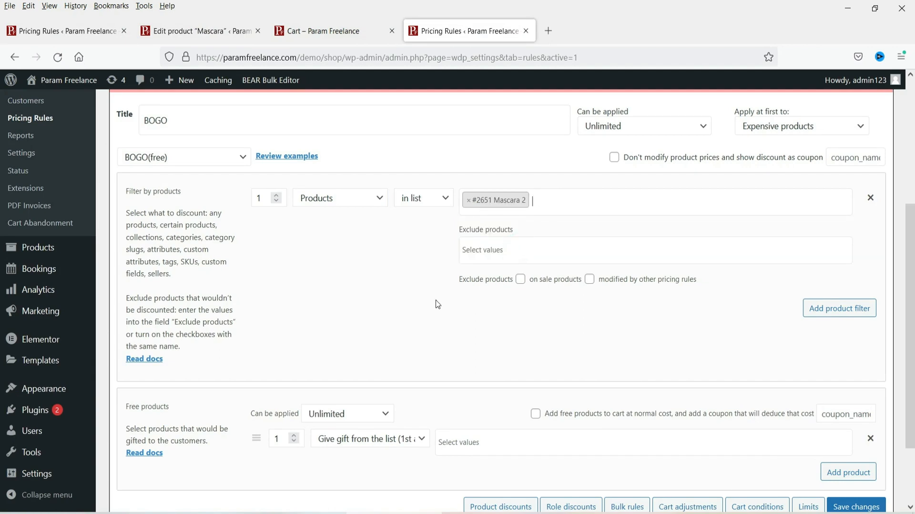
Choose Mascara 2 as the gift from the list in the BOGO rule's free products and save the changes
{"action": "scroll", "coordinate": [437, 302], "scroll_direction": "down", "scroll_amount": 3}
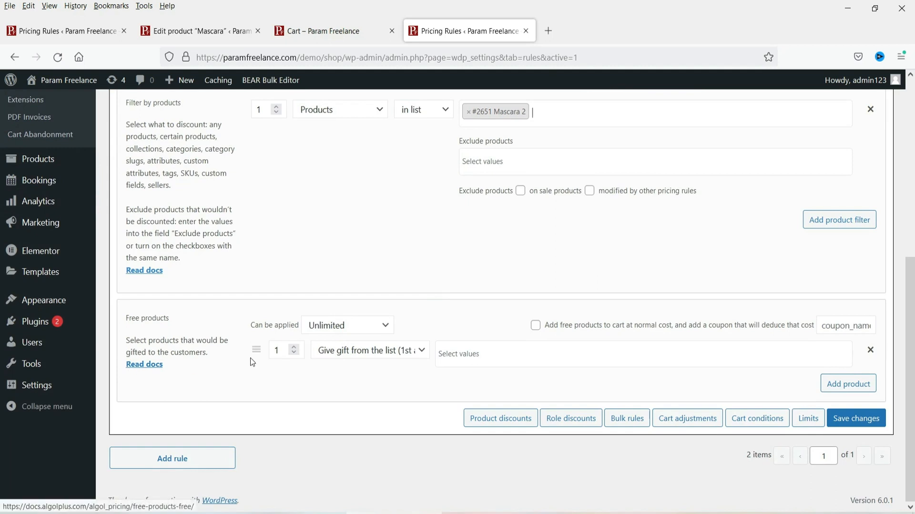
{"action": "left_click", "coordinate": [366, 329]}
{"action": "left_click", "coordinate": [372, 327]}
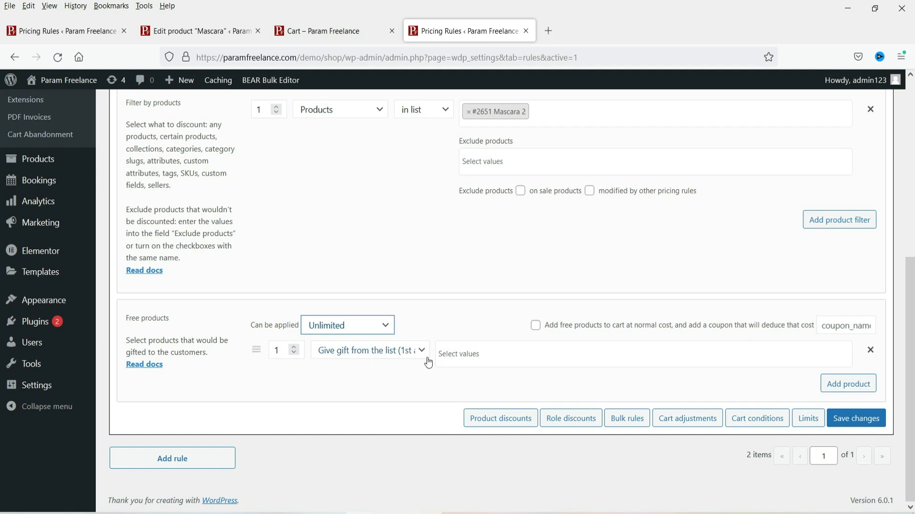
{"action": "left_click", "coordinate": [466, 355]}
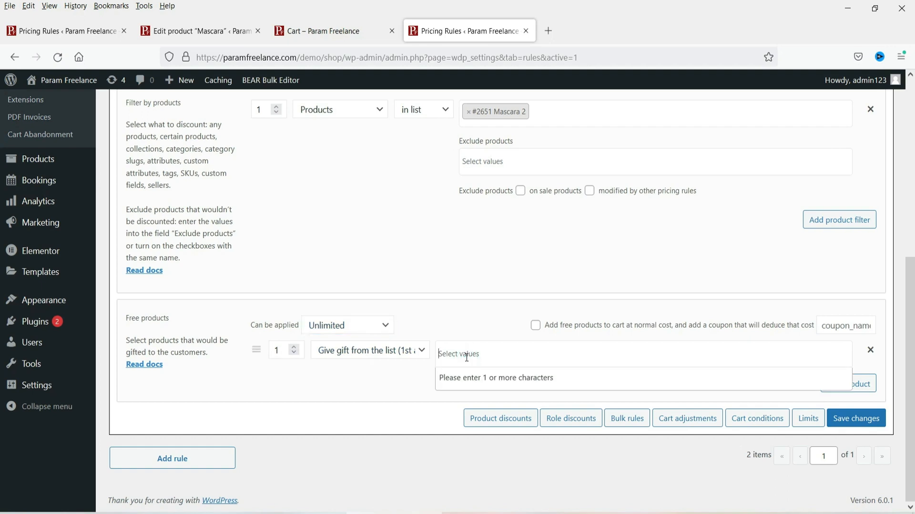
{"action": "type", "text": "mas"}
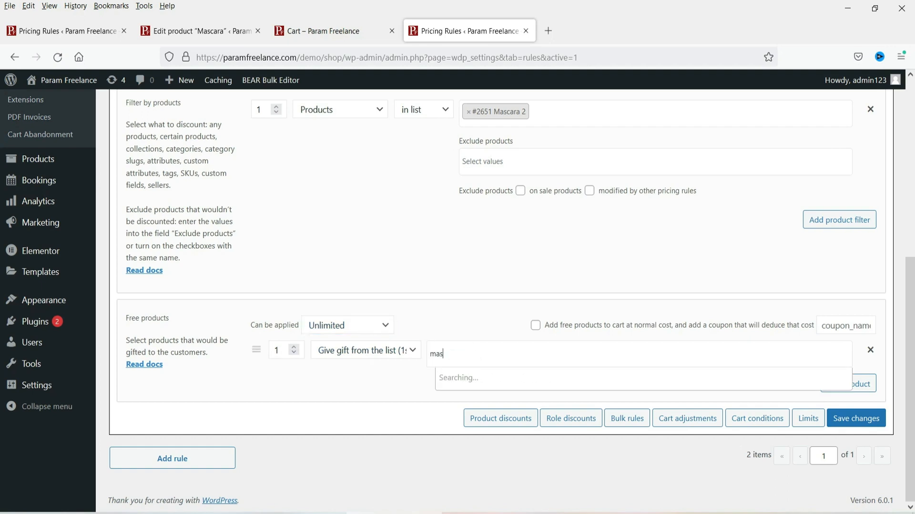
{"action": "type", "text": "ca"}
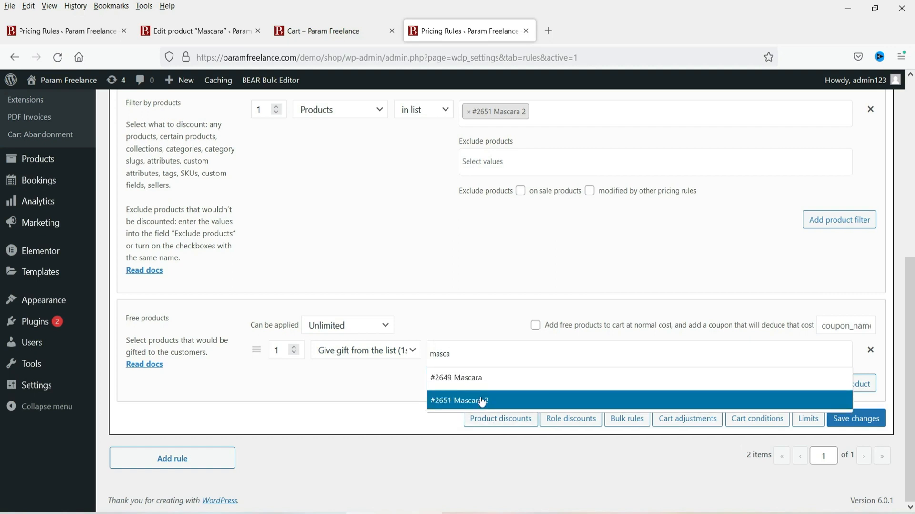
{"action": "left_click", "coordinate": [479, 400]}
{"action": "scroll", "coordinate": [453, 297], "scroll_direction": "up", "scroll_amount": 2}
{"action": "scroll", "coordinate": [540, 241], "scroll_direction": "up", "scroll_amount": 3}
{"action": "scroll", "coordinate": [516, 221], "scroll_direction": "down", "scroll_amount": 2}
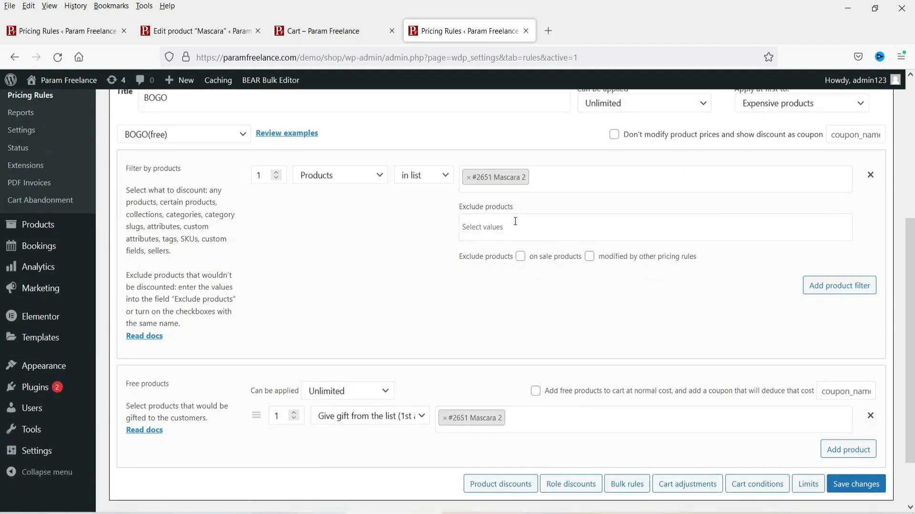
{"action": "scroll", "coordinate": [465, 289], "scroll_direction": "down", "scroll_amount": 2}
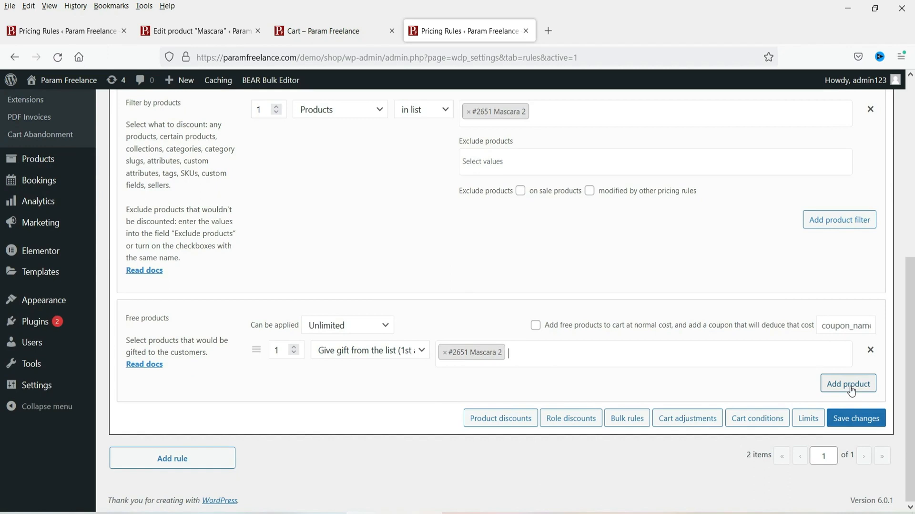
{"action": "left_click", "coordinate": [296, 347]}
{"action": "left_click", "coordinate": [855, 420]}
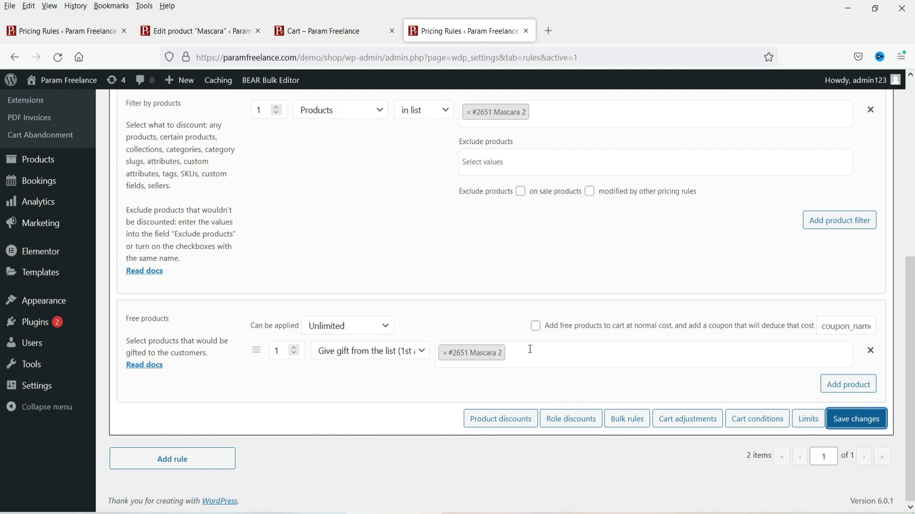
Open the Mascara 2 product page from the shop cart and review its bulk deal table
{"action": "scroll", "coordinate": [134, 186], "scroll_direction": "up", "scroll_amount": 4}
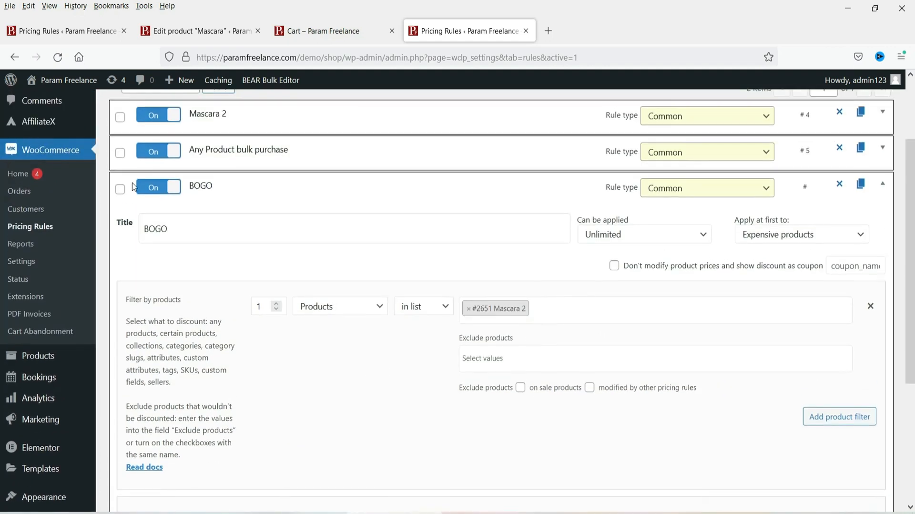
{"action": "left_click", "coordinate": [342, 31]}
{"action": "left_click", "coordinate": [185, 31]}
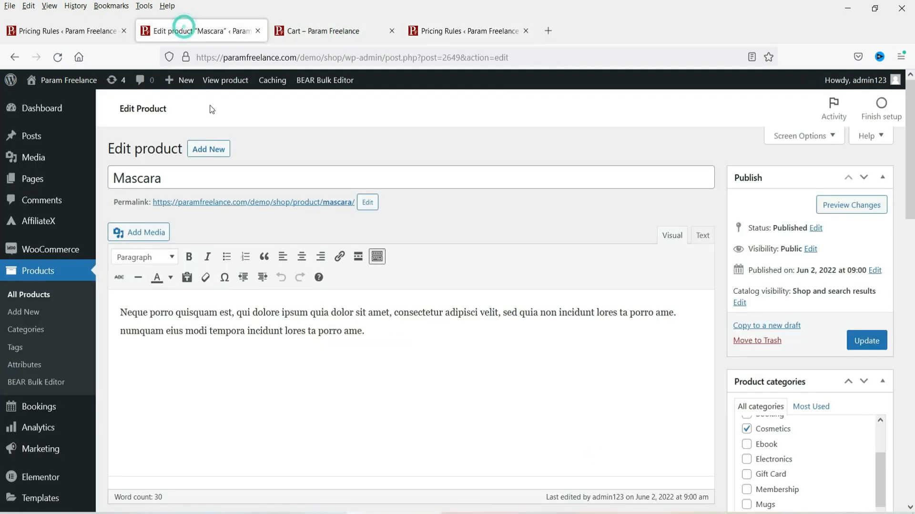
{"action": "left_click", "coordinate": [304, 33]}
{"action": "scroll", "coordinate": [515, 259], "scroll_direction": "down", "scroll_amount": 3}
{"action": "left_click", "coordinate": [515, 259]}
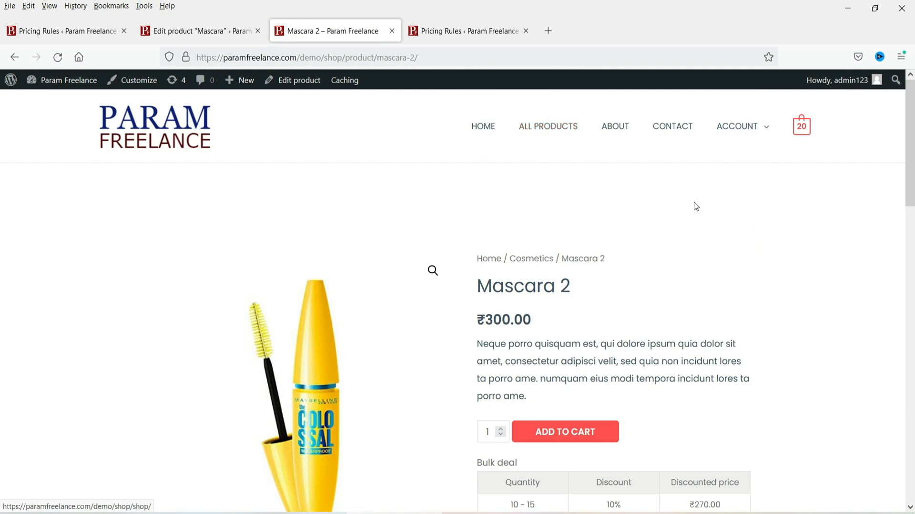
{"action": "scroll", "coordinate": [694, 207], "scroll_direction": "down", "scroll_amount": 3}
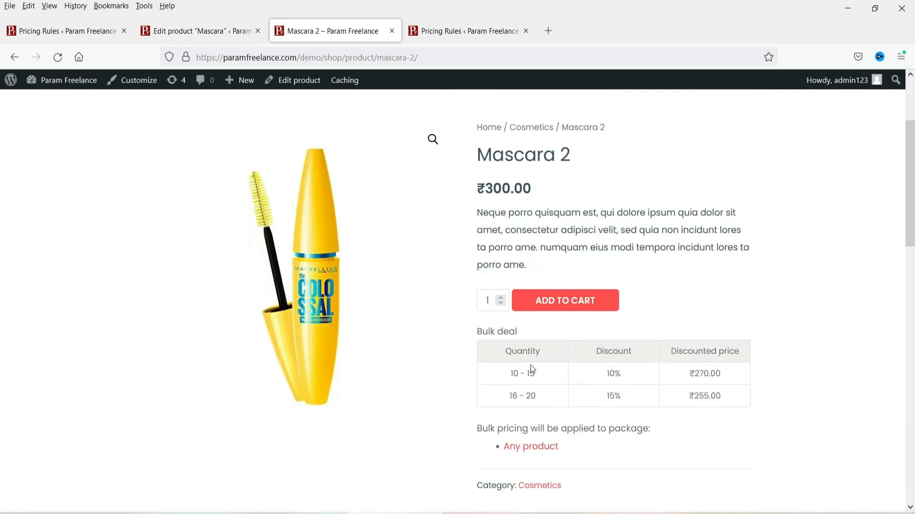
{"action": "left_click_drag", "start_coordinate": [509, 353], "coordinate": [740, 408]}
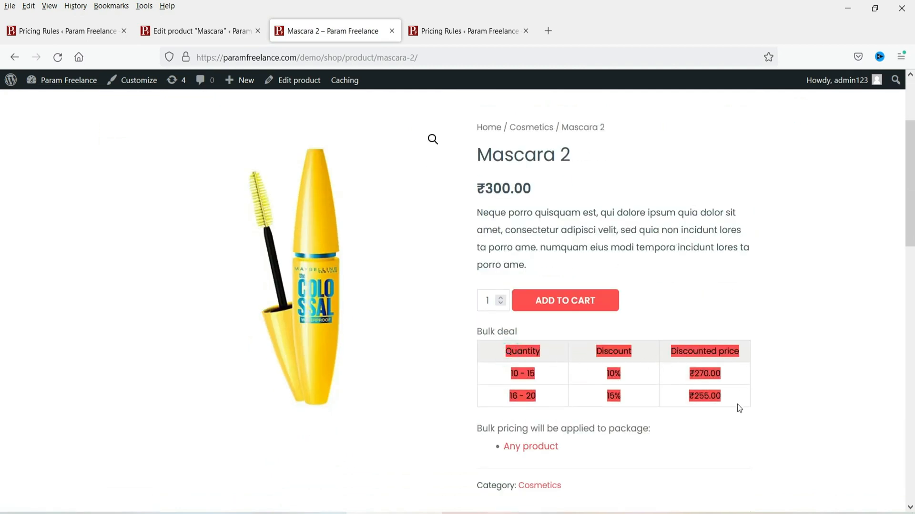
{"action": "left_click", "coordinate": [785, 395]}
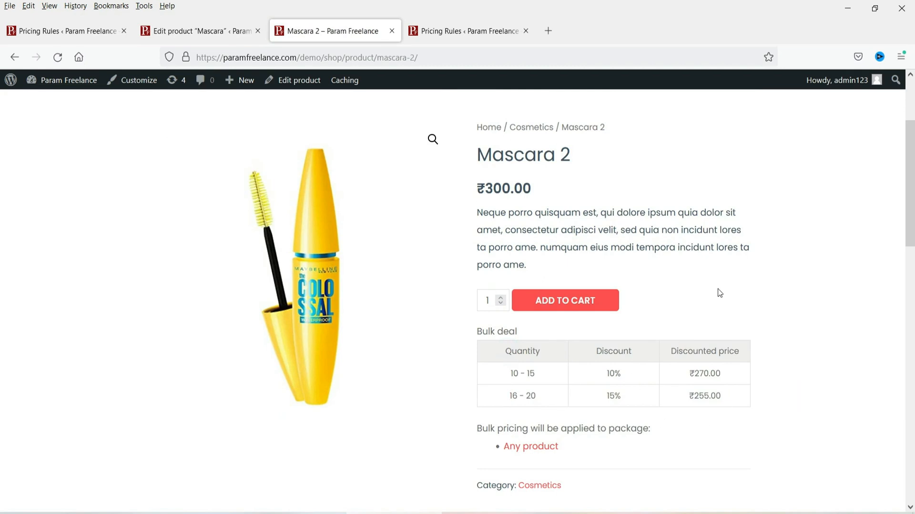
Add one Mascara 2 to the cart and check the cart contents for the free item
{"action": "left_click", "coordinate": [576, 307]}
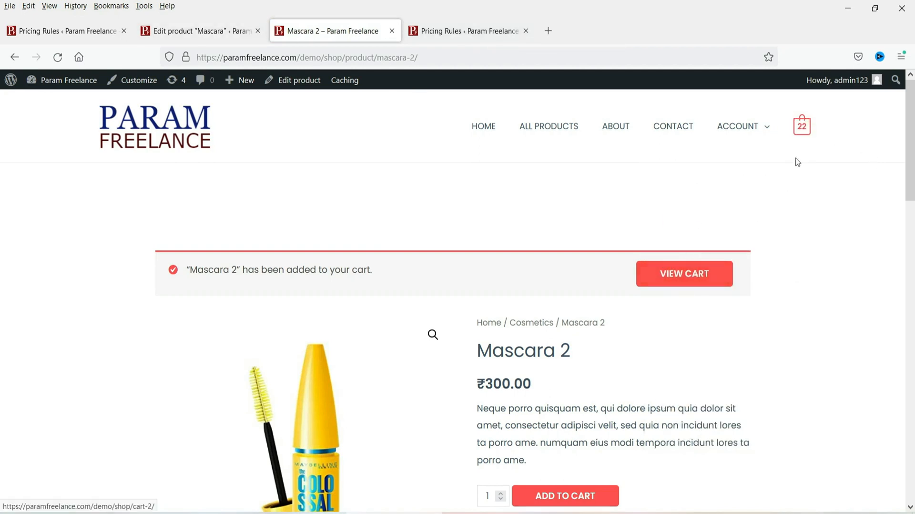
{"action": "mouse_move", "coordinate": [804, 135]}
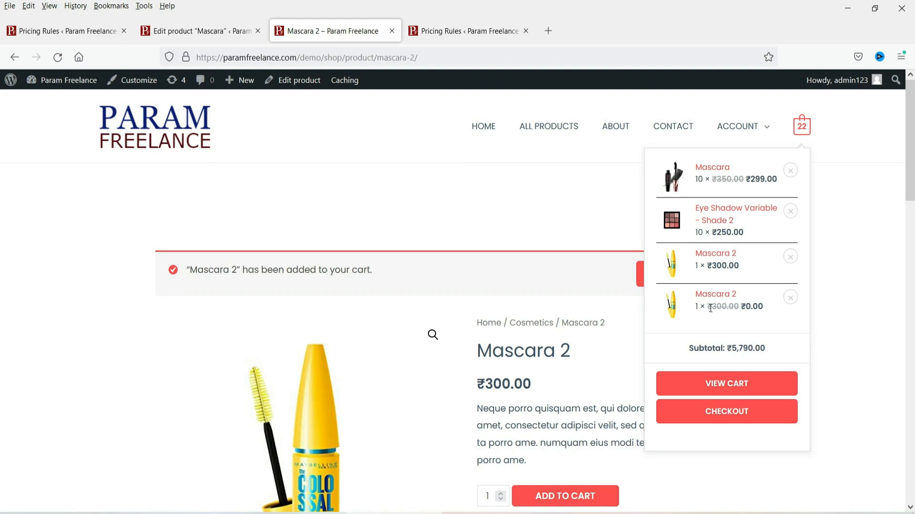
{"action": "scroll", "coordinate": [868, 337], "scroll_direction": "down", "scroll_amount": 6}
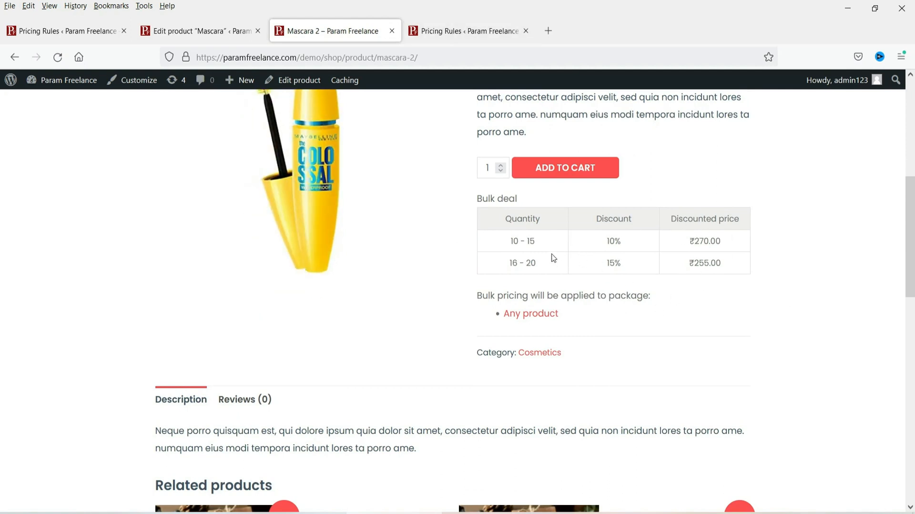
Add Mascara 2 to the excluded products of the Any Product bulk purchase rule and save the changes
{"action": "key", "text": "ctrl+Tab"}
{"action": "left_click", "coordinate": [883, 186]}
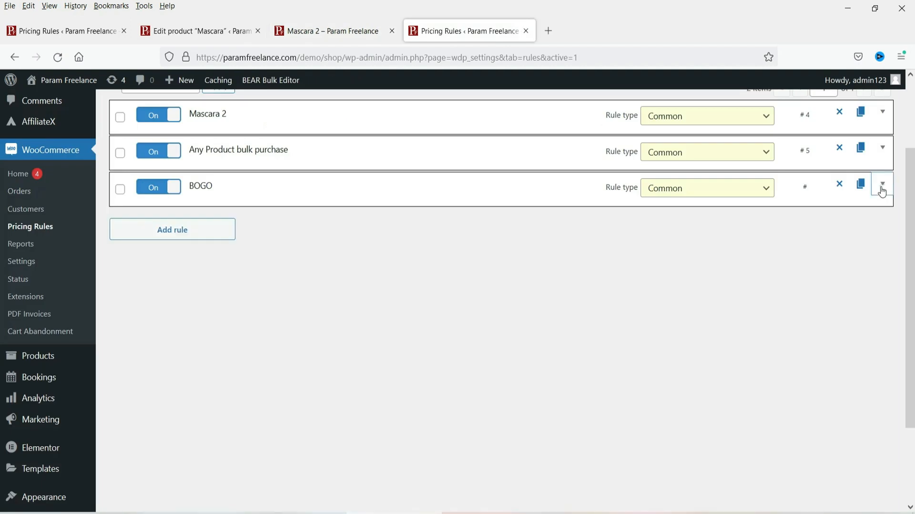
{"action": "left_click", "coordinate": [883, 148]}
{"action": "left_click", "coordinate": [612, 286]}
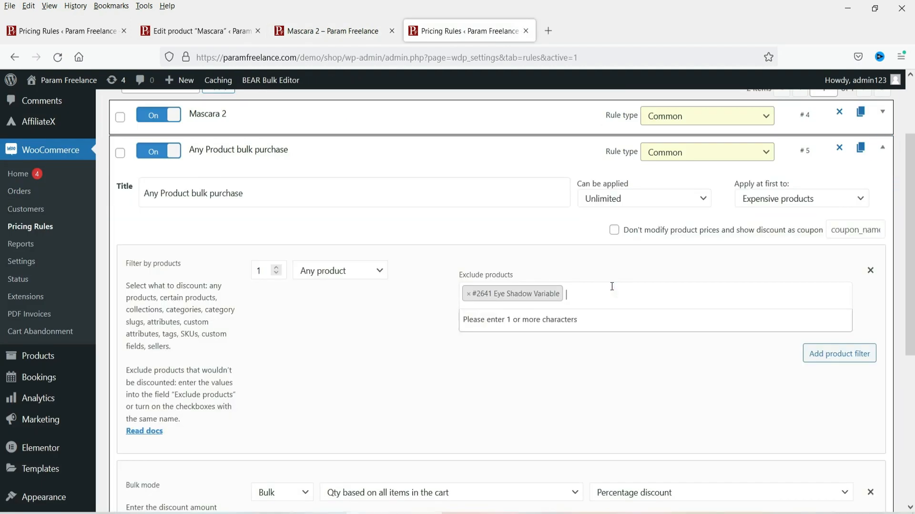
{"action": "type", "text": "masca"}
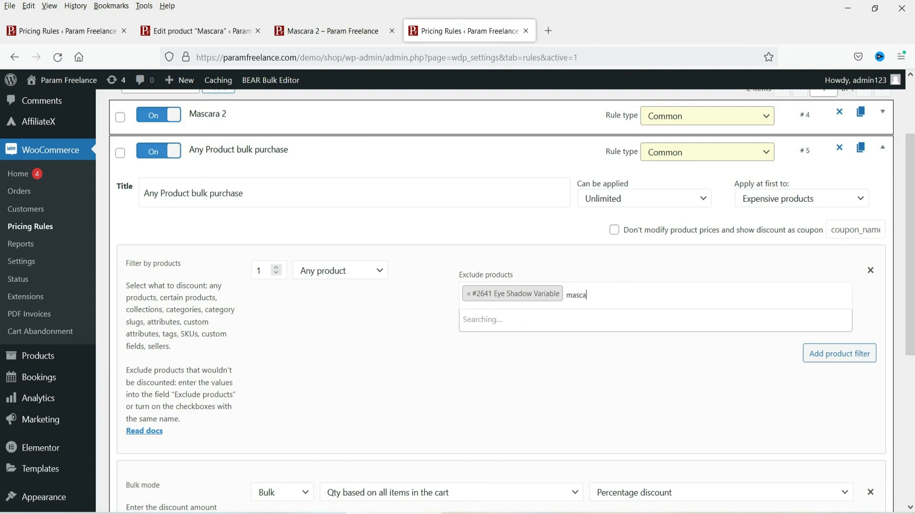
{"action": "left_click", "coordinate": [561, 343]}
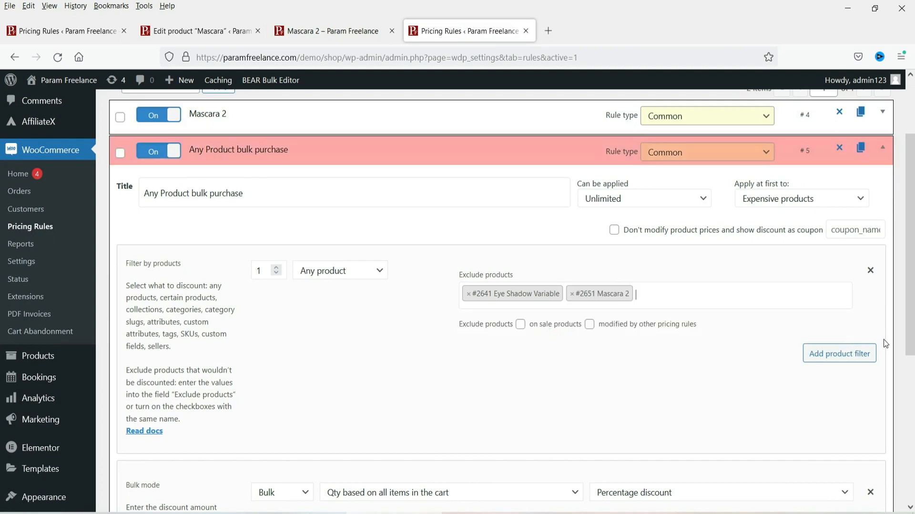
{"action": "scroll", "coordinate": [859, 363], "scroll_direction": "down", "scroll_amount": 6}
{"action": "left_click", "coordinate": [864, 387]}
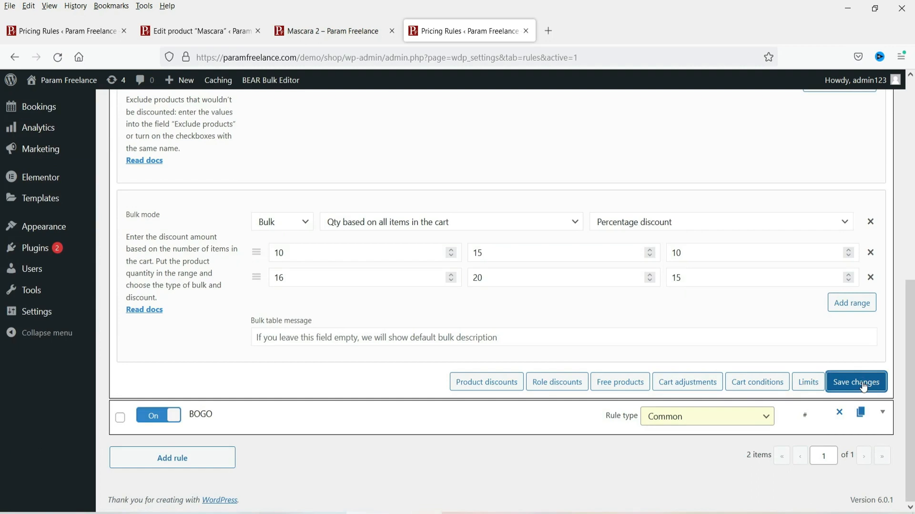
Reload the Mascara 2 product page to check its deals and cart pricing, and remove Mascara 2 from the cart
{"action": "left_click", "coordinate": [347, 27]}
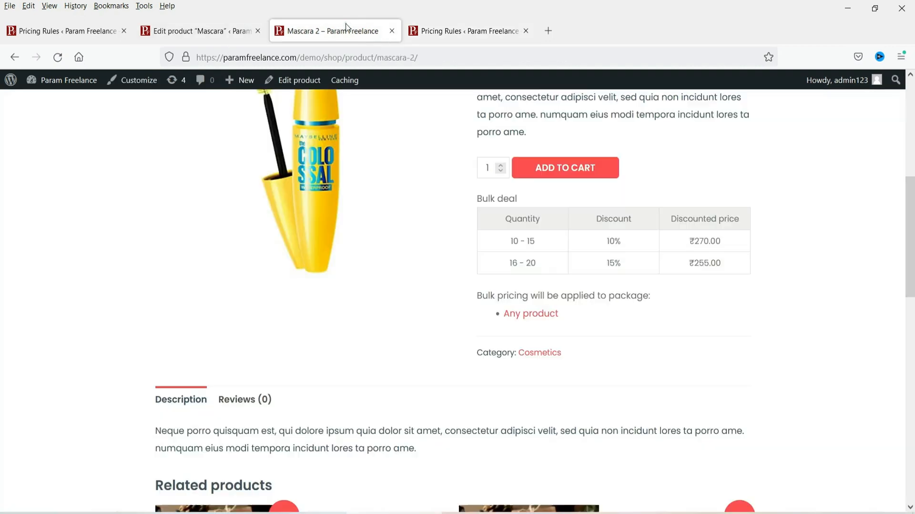
{"action": "left_click", "coordinate": [57, 57]}
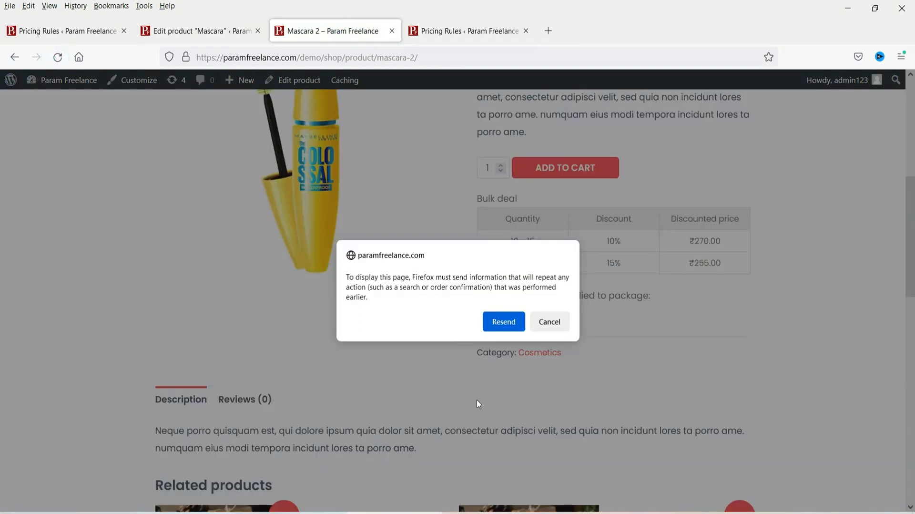
{"action": "left_click", "coordinate": [504, 322]}
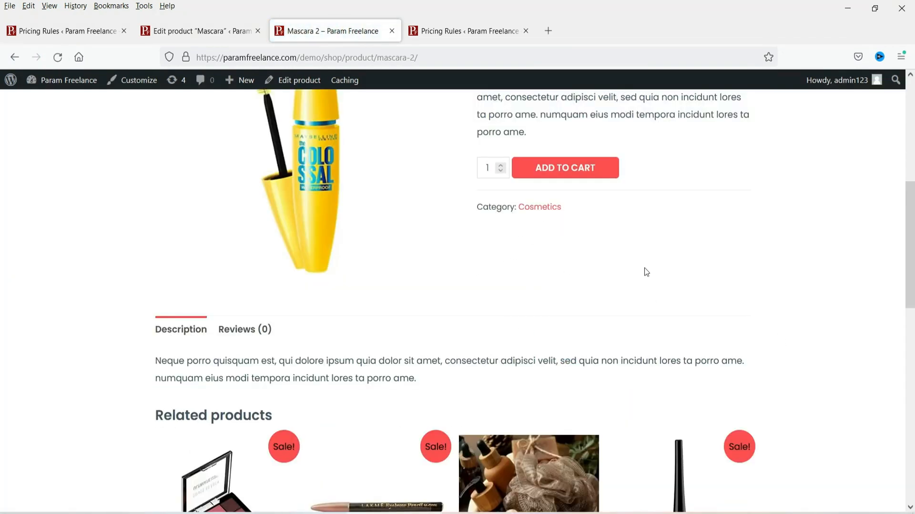
{"action": "scroll", "coordinate": [646, 272], "scroll_direction": "up", "scroll_amount": 6}
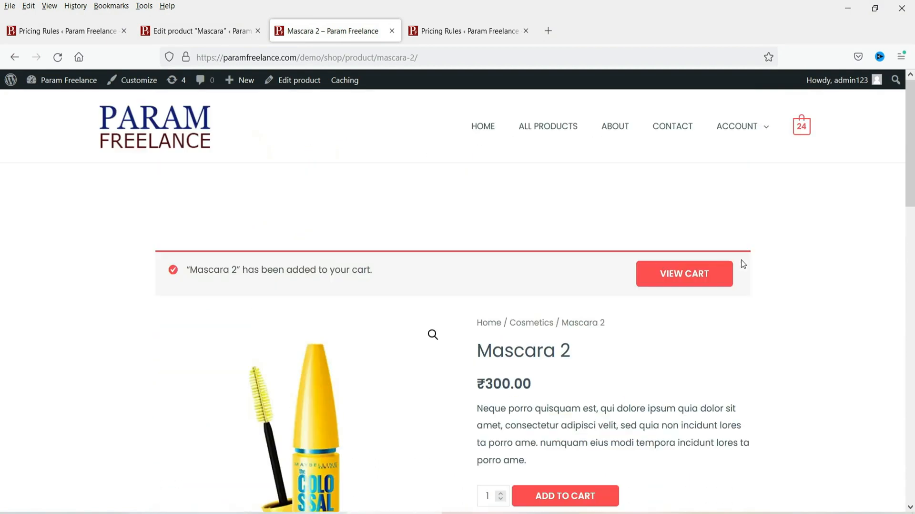
{"action": "mouse_move", "coordinate": [801, 132]}
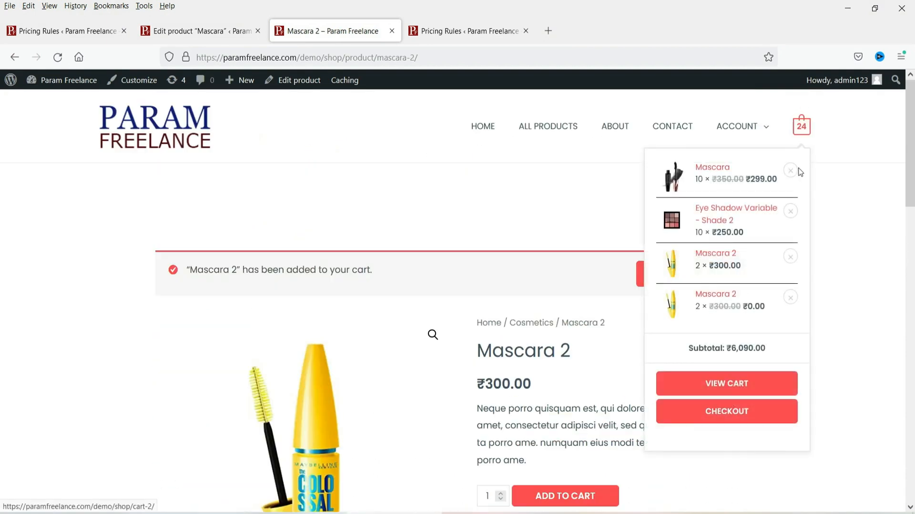
{"action": "left_click", "coordinate": [790, 258]}
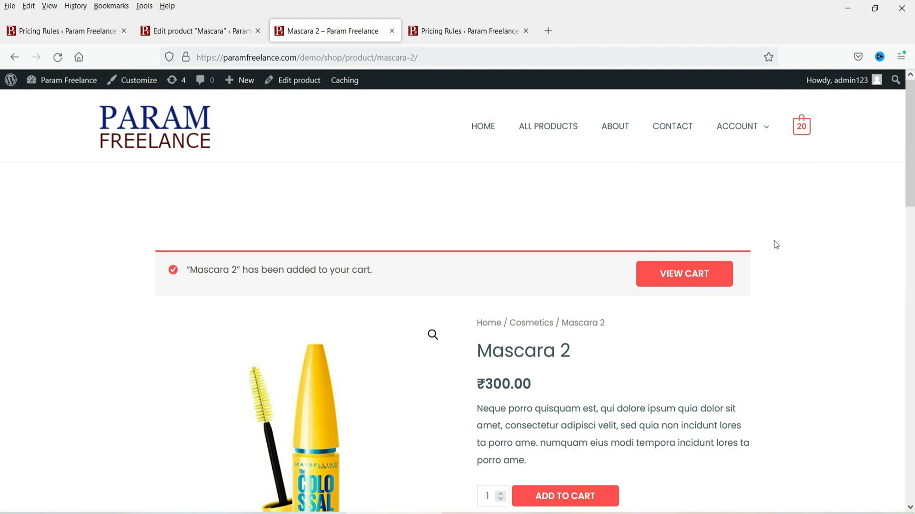
Add a pricing rule titled Cart Discount with the discount type Cart Discount
{"action": "left_click", "coordinate": [463, 31]}
{"action": "left_click", "coordinate": [883, 142]}
{"action": "scroll", "coordinate": [304, 228], "scroll_direction": "up", "scroll_amount": 3}
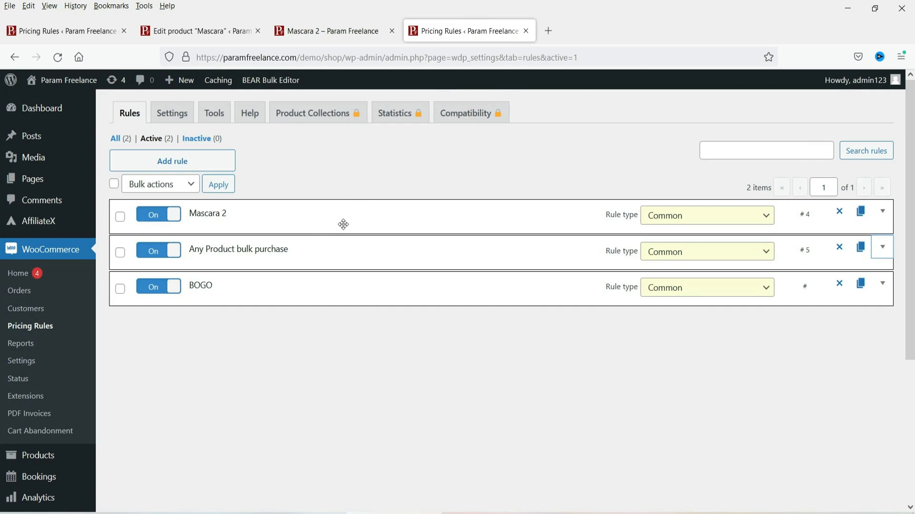
{"action": "left_click", "coordinate": [174, 161]}
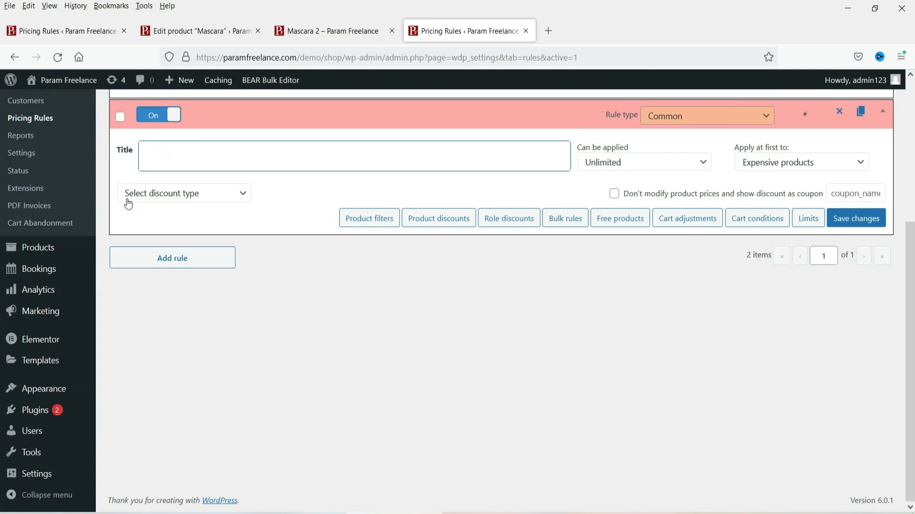
{"action": "left_click", "coordinate": [222, 195]}
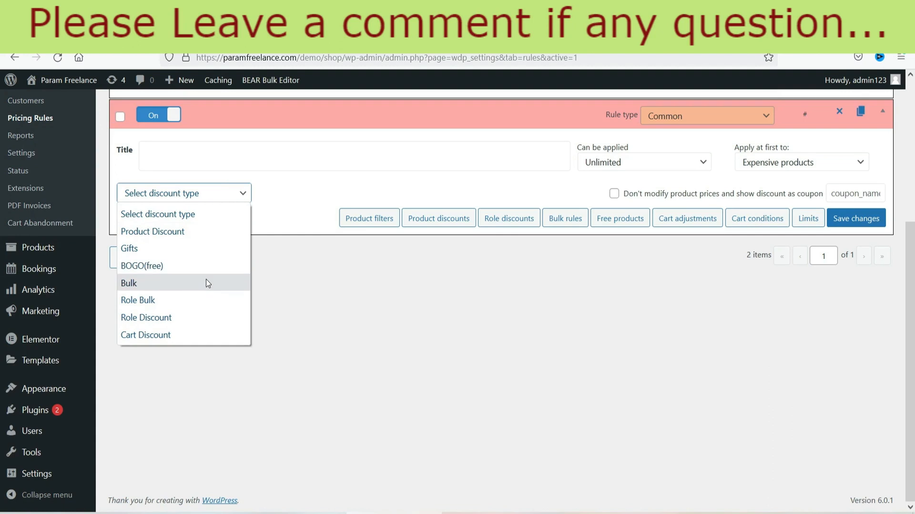
{"action": "left_click", "coordinate": [204, 335]}
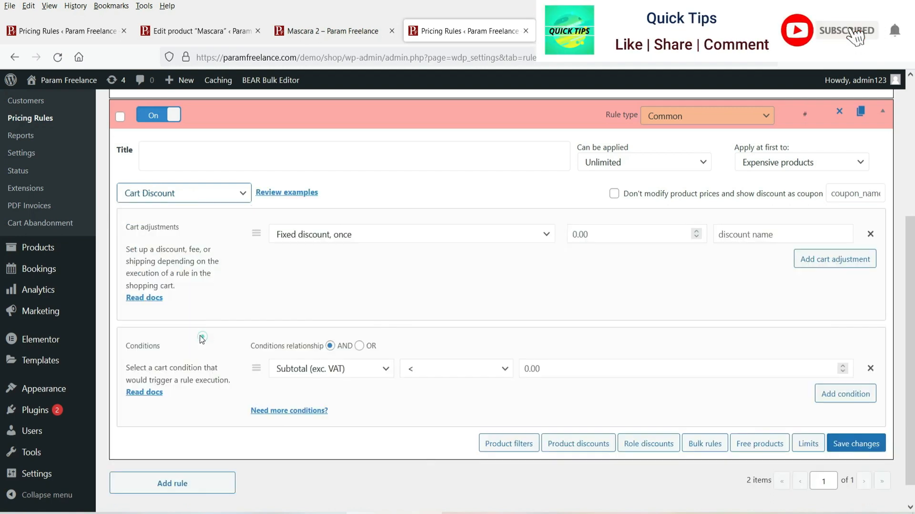
{"action": "left_click", "coordinate": [181, 152]}
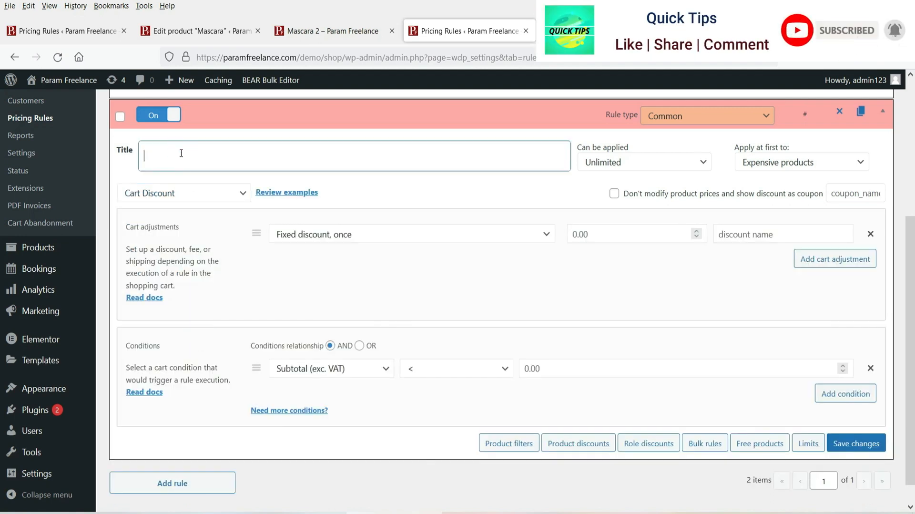
{"action": "type", "text": "Cart Discount"}
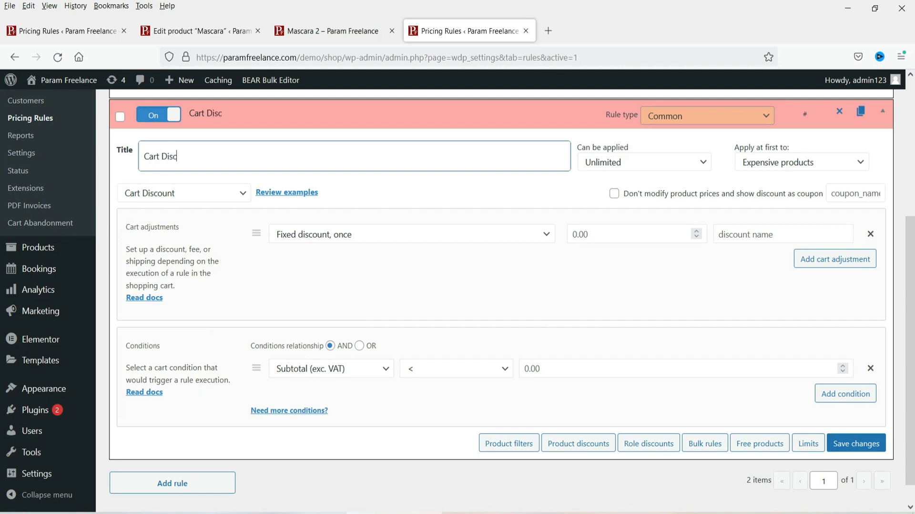
Open the store cart from the Mascara 2 page and check the cart totals before the cart discount applies
{"action": "left_click", "coordinate": [329, 31]}
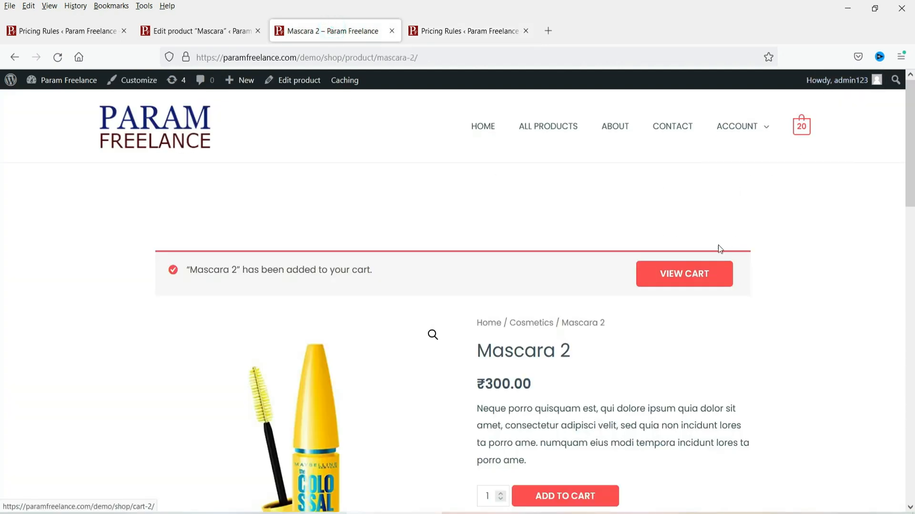
{"action": "left_click", "coordinate": [715, 274]}
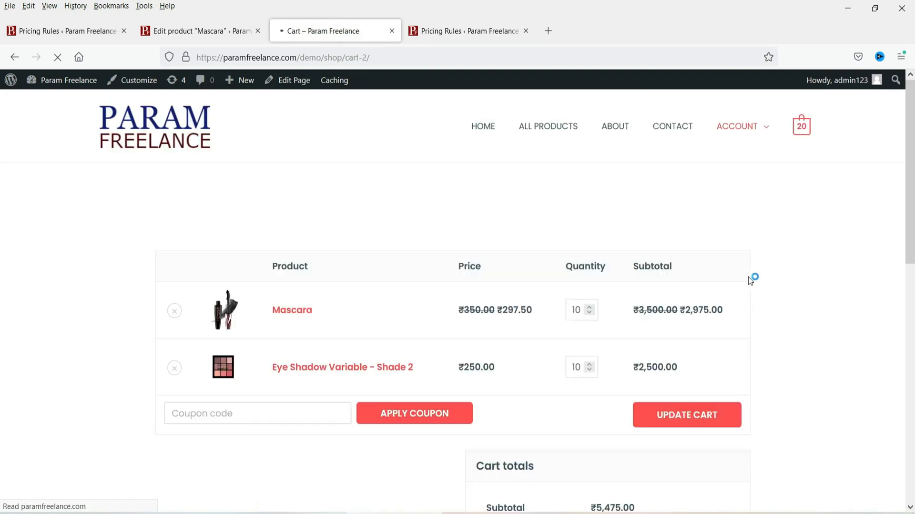
{"action": "scroll", "coordinate": [869, 284], "scroll_direction": "down", "scroll_amount": 3}
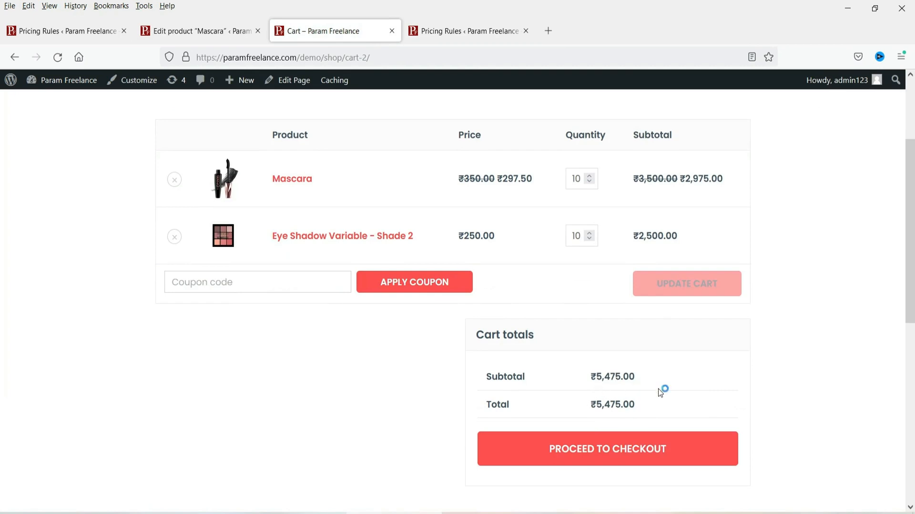
Set the Cart Discount rule's cart adjustment to a one-time fixed discount of 100 named Extra 100
{"action": "left_click", "coordinate": [429, 32]}
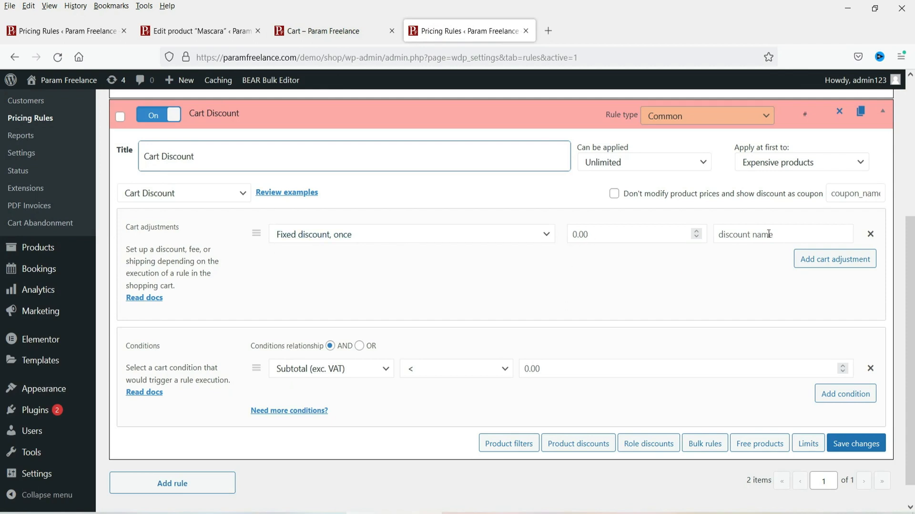
{"action": "left_click", "coordinate": [595, 234]}
{"action": "double_click", "coordinate": [593, 234]}
{"action": "type", "text": "100"}
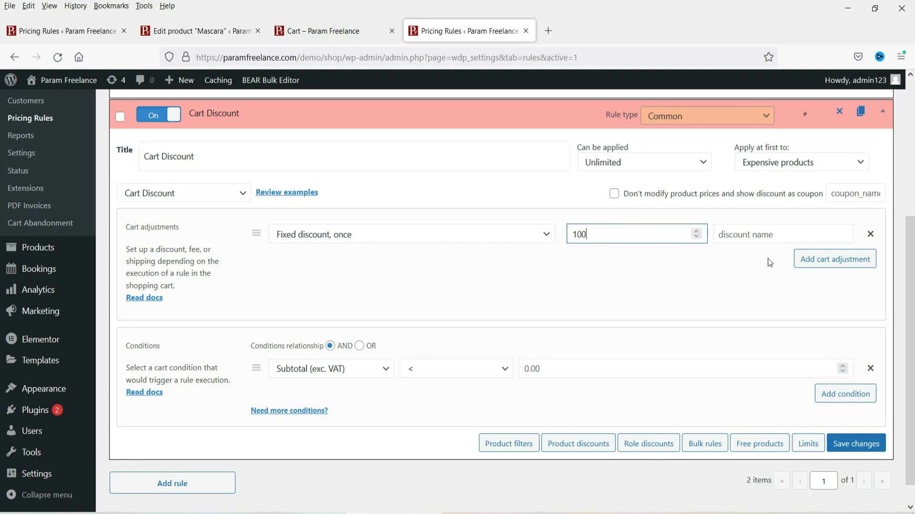
{"action": "left_click", "coordinate": [760, 233]}
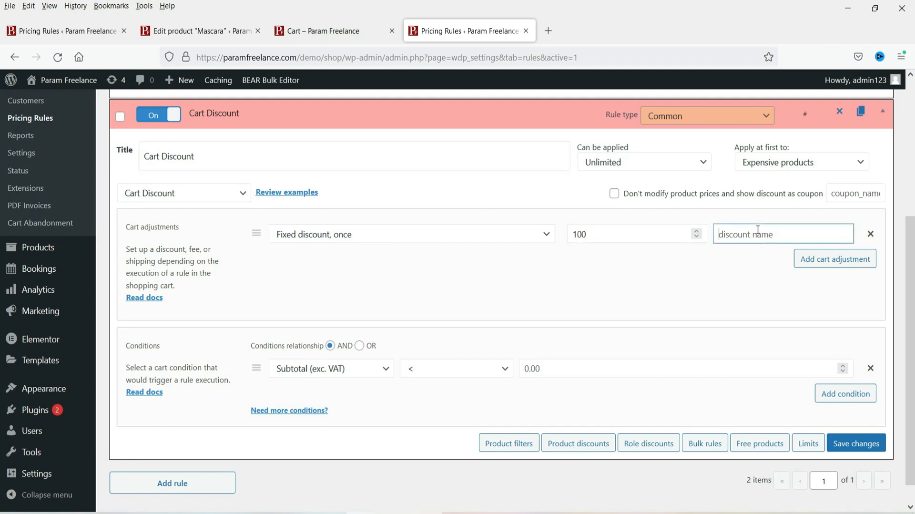
{"action": "type", "text": "Extra 100"}
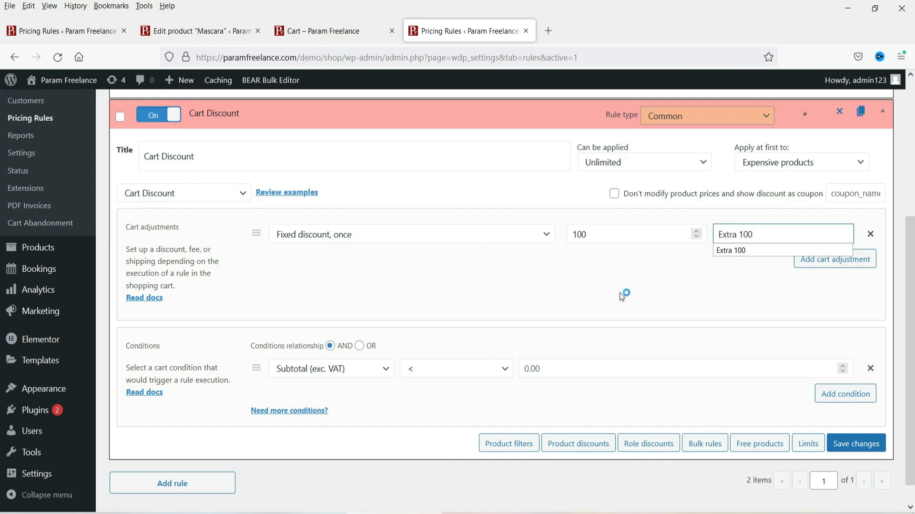
{"action": "left_click", "coordinate": [556, 274]}
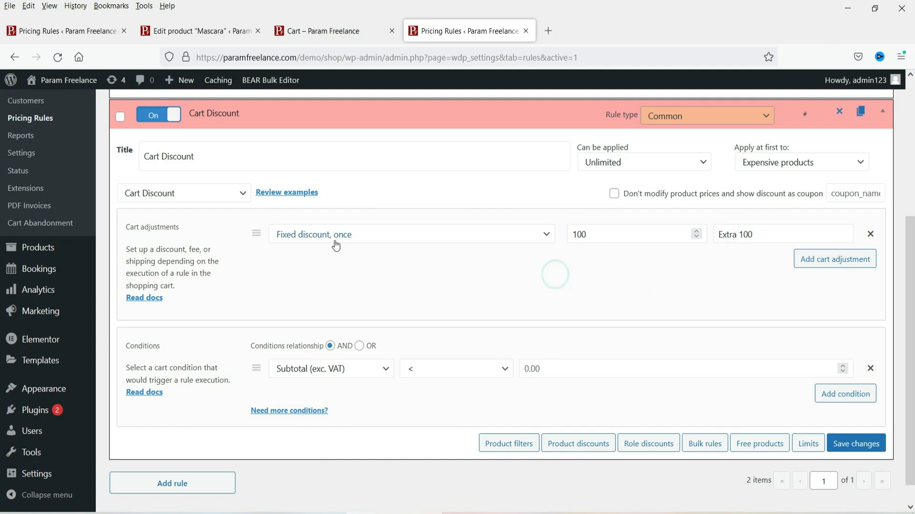
{"action": "left_click", "coordinate": [385, 241]}
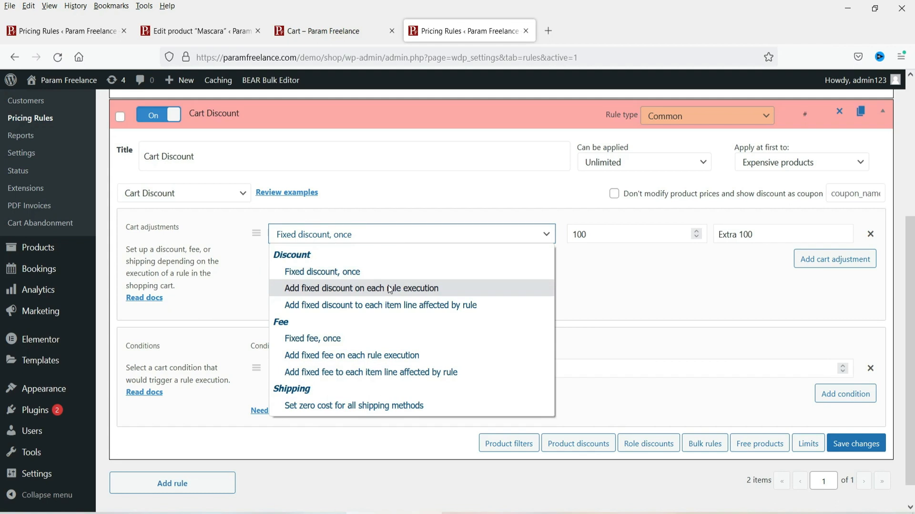
{"action": "left_click", "coordinate": [381, 271]}
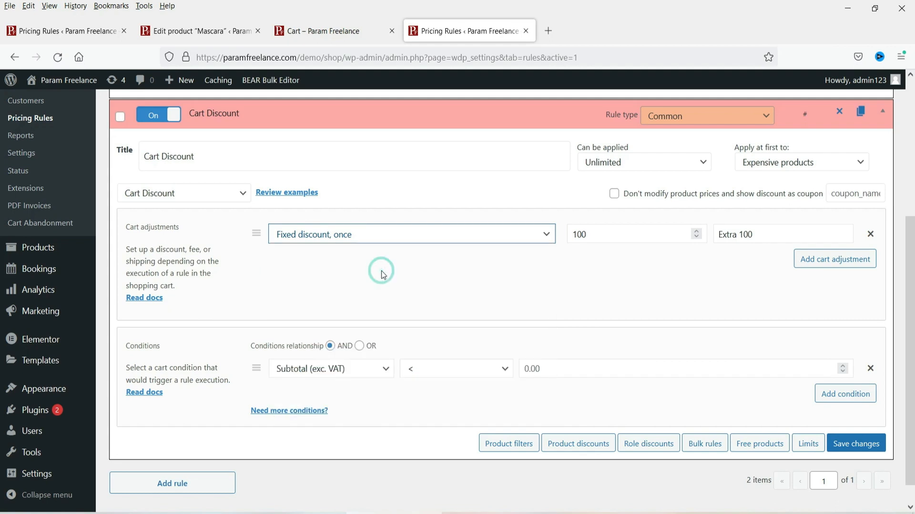
Set the Cart Discount rule's condition to Subtotal (exc. VAT) > 5000 and save the changes
{"action": "scroll", "coordinate": [153, 333], "scroll_direction": "down", "scroll_amount": 1}
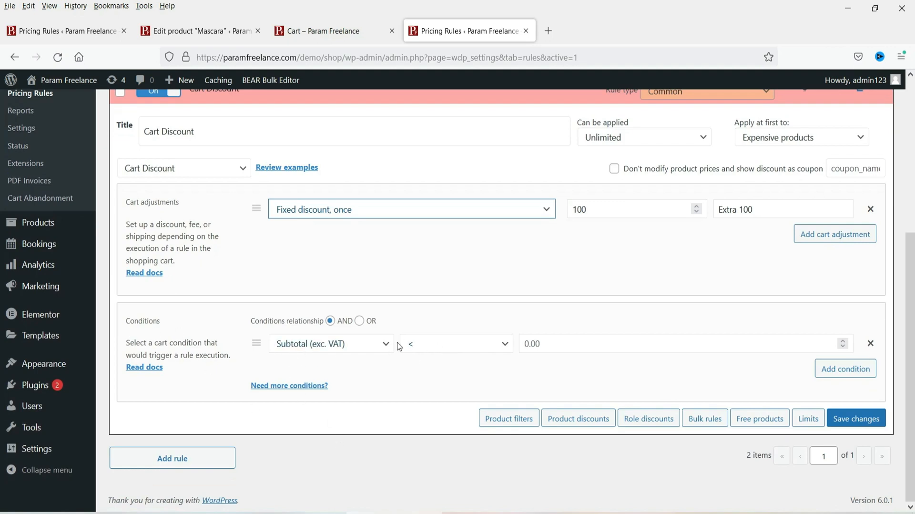
{"action": "left_click", "coordinate": [412, 344]}
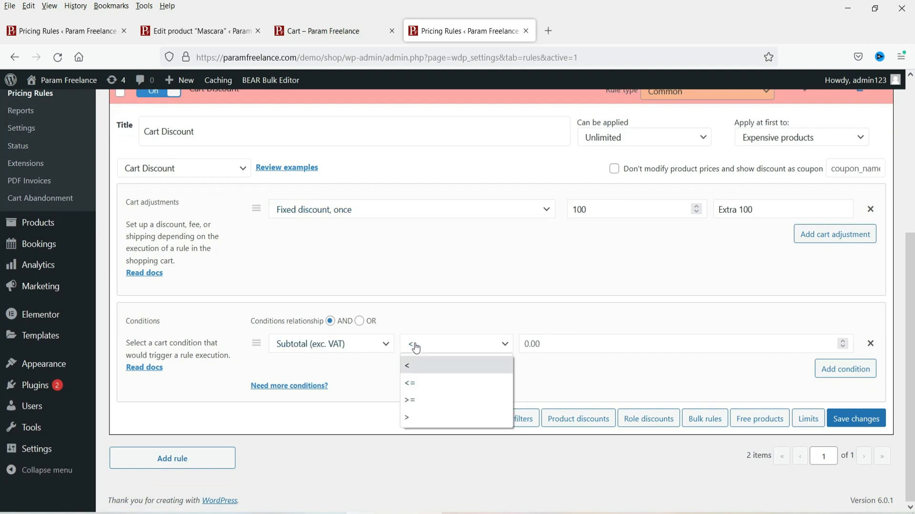
{"action": "left_click", "coordinate": [426, 422]}
{"action": "left_click", "coordinate": [546, 342]}
{"action": "double_click", "coordinate": [543, 344]}
{"action": "type", "text": "5000"}
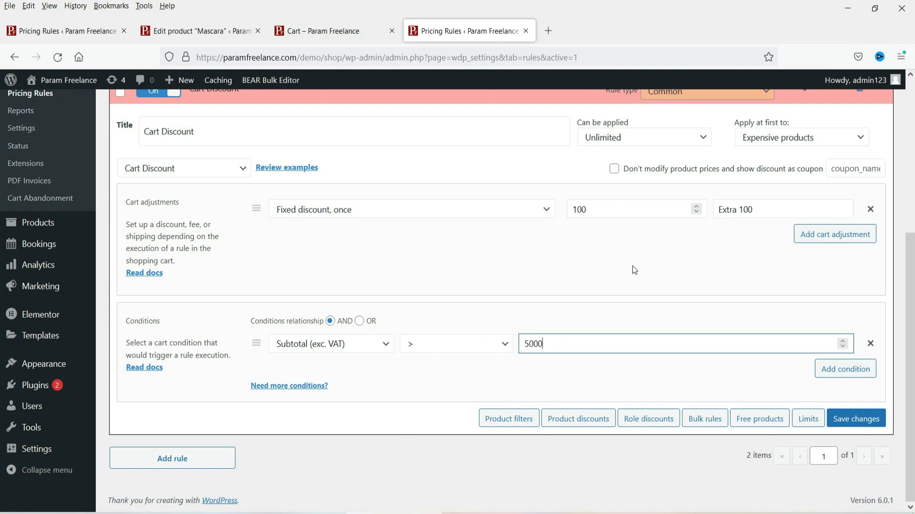
{"action": "left_click", "coordinate": [839, 418]}
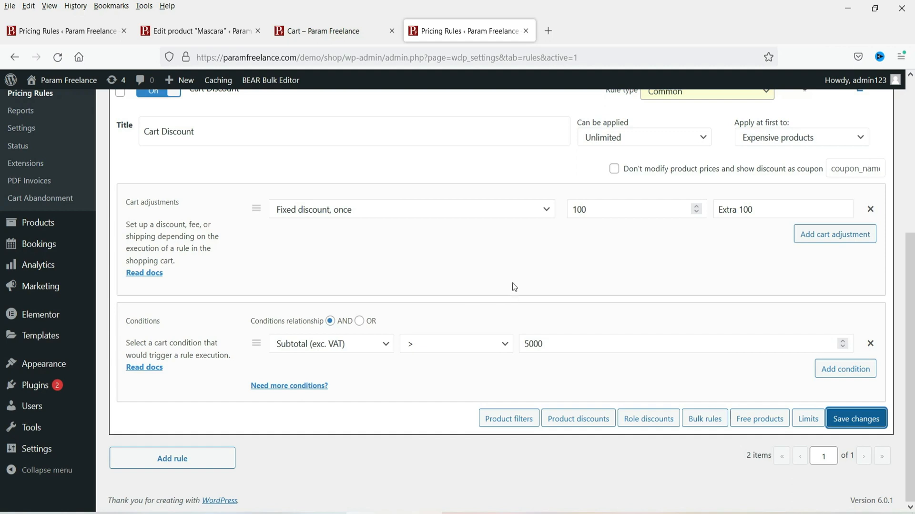
Reload the store cart and check the Extra 100 coupon line and the total
{"action": "scroll", "coordinate": [515, 286], "scroll_direction": "up", "scroll_amount": 4}
{"action": "left_click", "coordinate": [339, 29]}
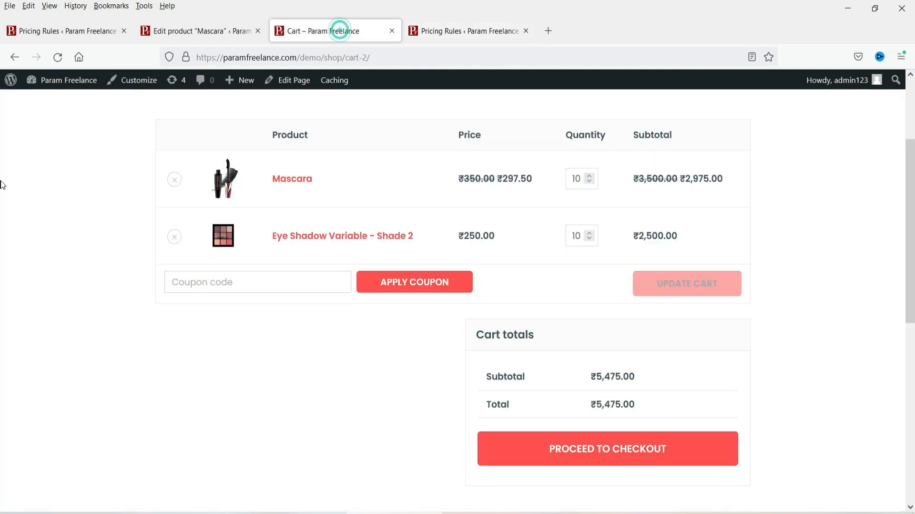
{"action": "left_click", "coordinate": [58, 57]}
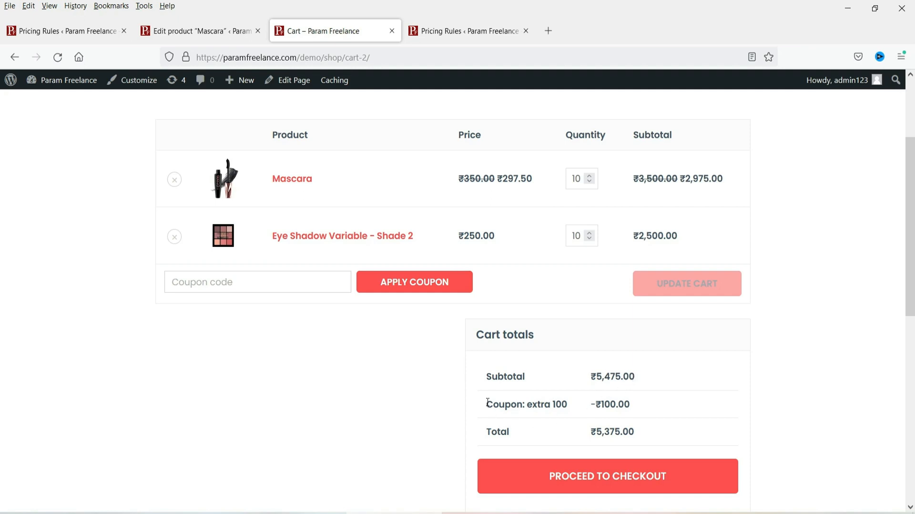
{"action": "left_click_drag", "start_coordinate": [488, 402], "coordinate": [577, 403]}
{"action": "left_click", "coordinate": [576, 403]}
{"action": "double_click", "coordinate": [630, 403]}
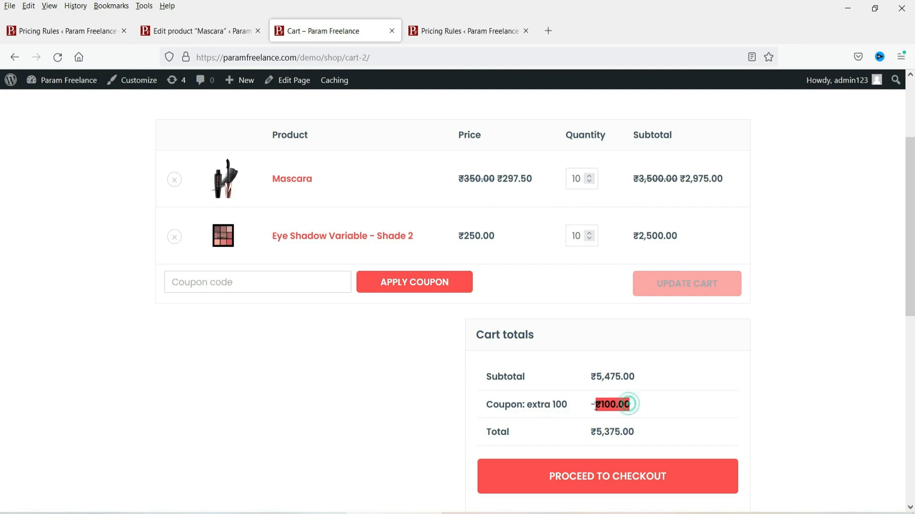
{"action": "left_click", "coordinate": [654, 406]}
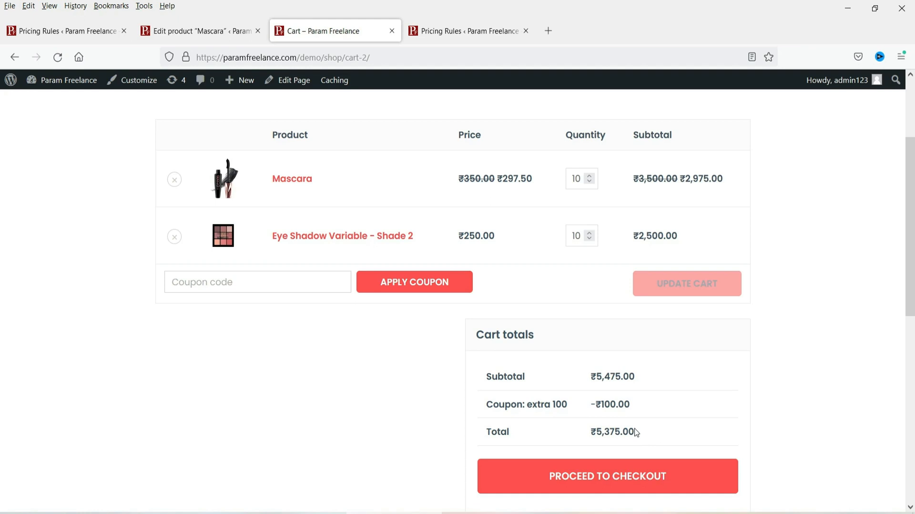
Return to the pricing rules and collapse the Cart Discount rule
{"action": "left_click", "coordinate": [460, 30]}
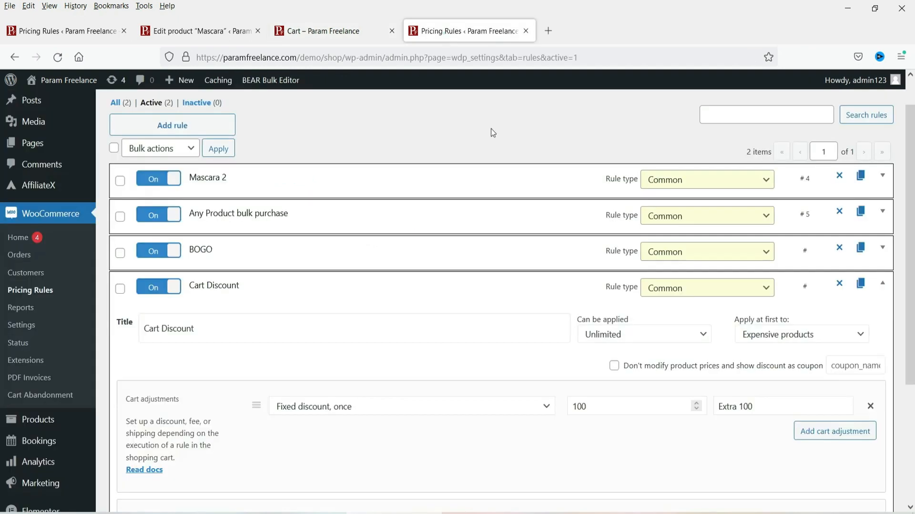
{"action": "left_click", "coordinate": [883, 286]}
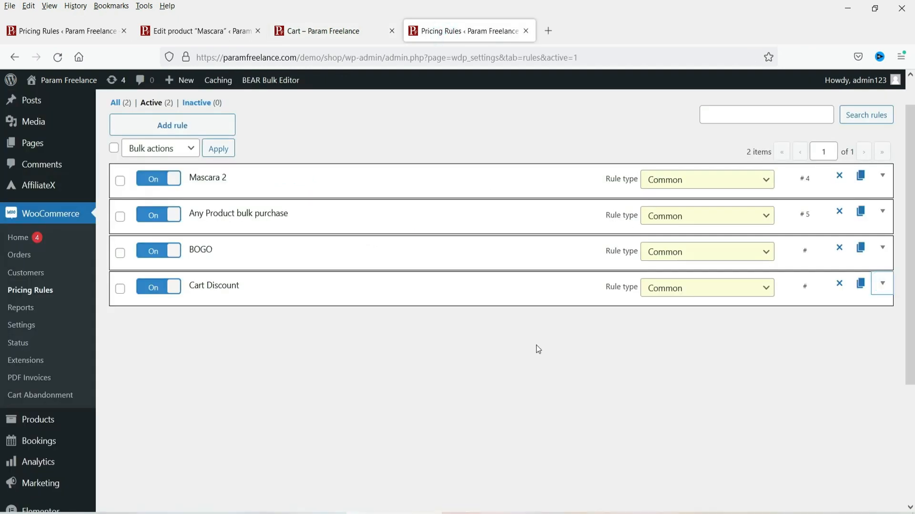